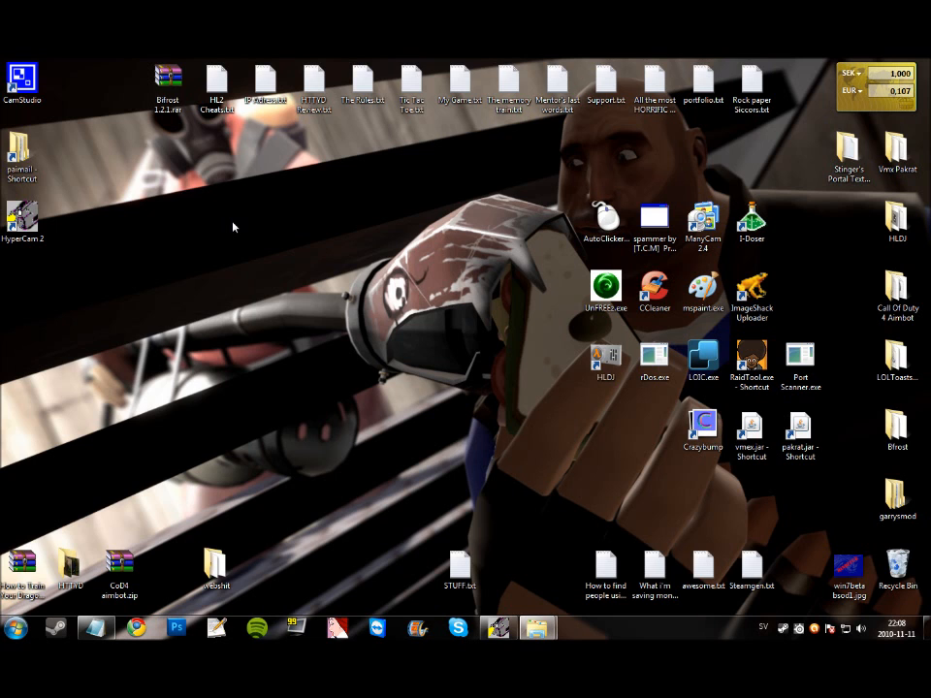
- Open the Program Files (x86) folder on Local Disk (C:)
key(super)
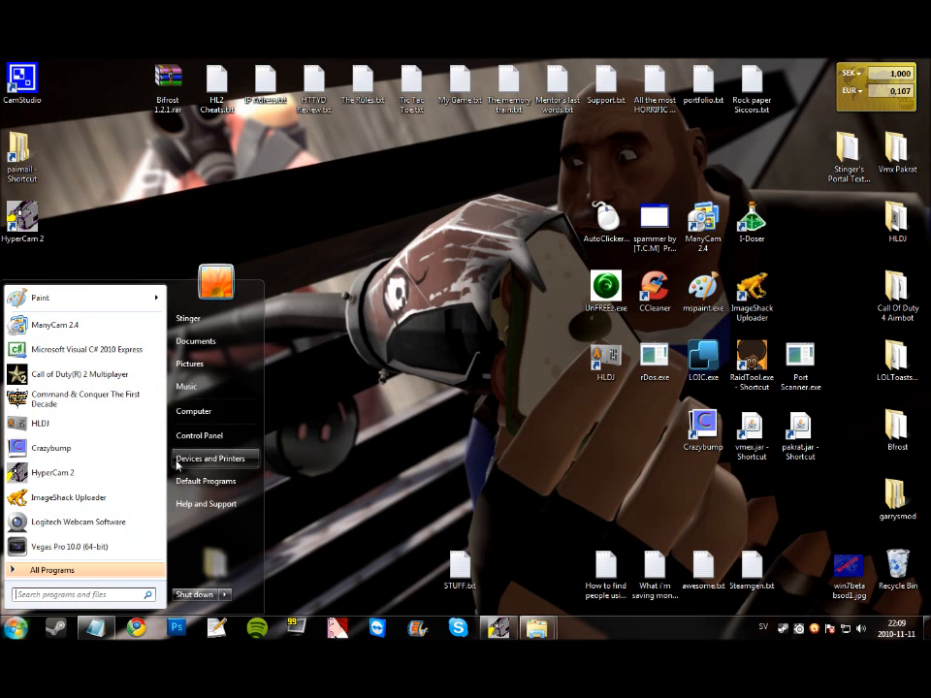
click(217, 411)
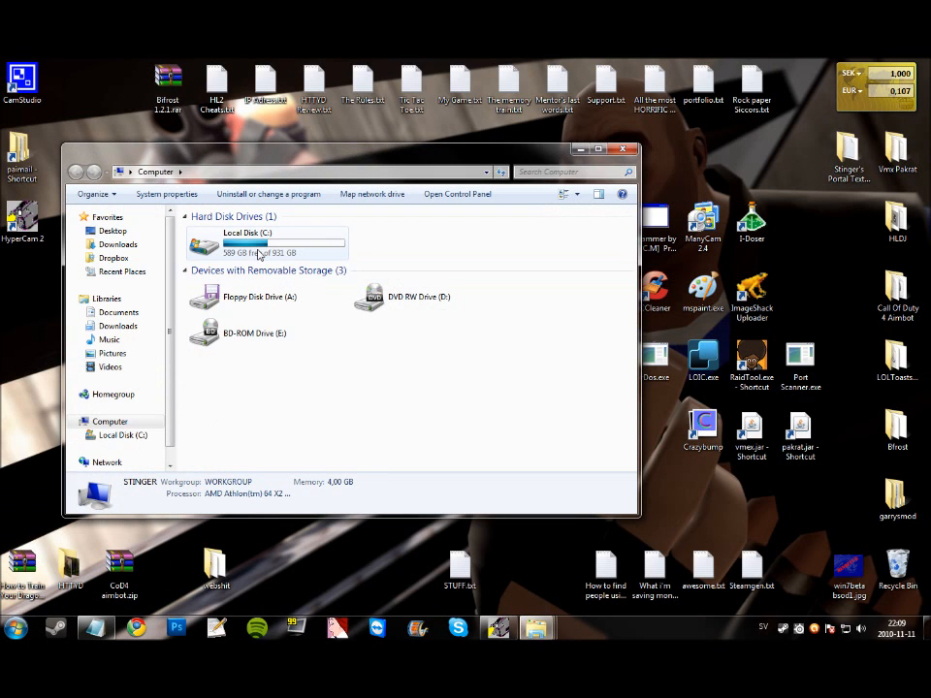
double_click(276, 254)
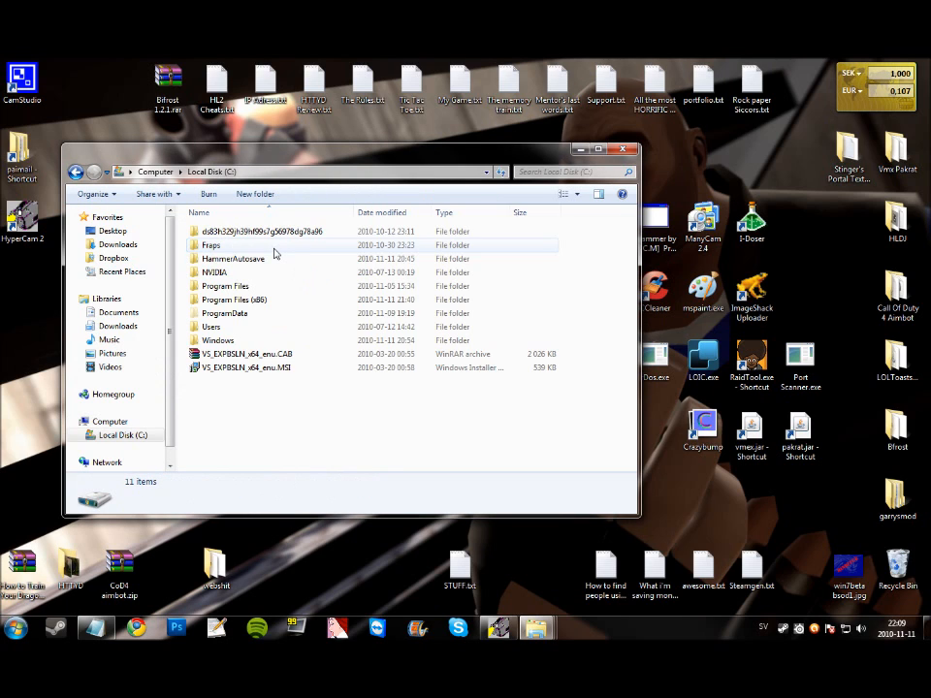
double_click(273, 304)
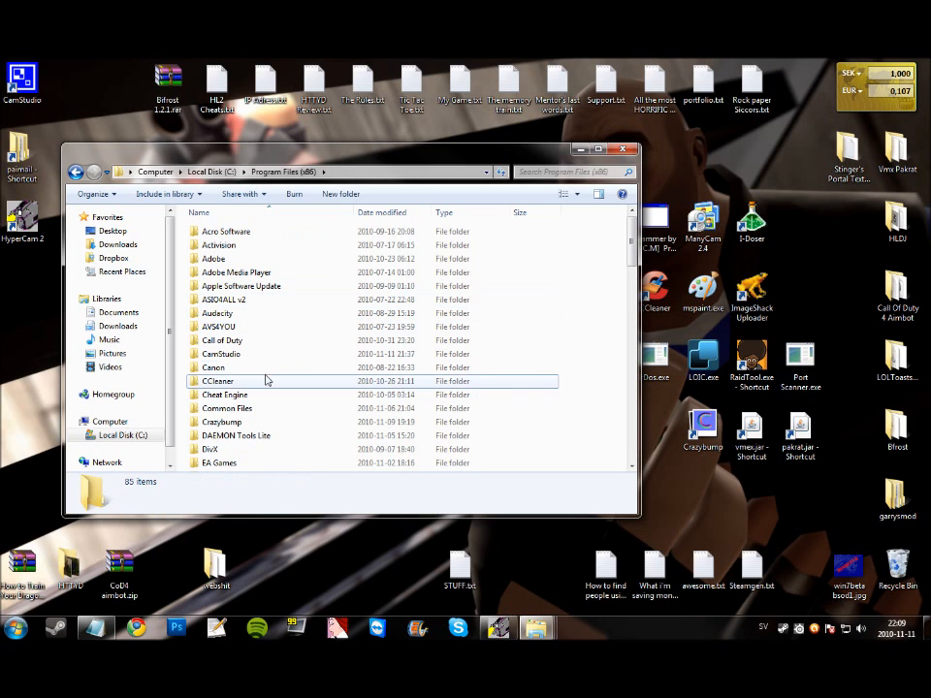
- Find and open the Steam folder inside Program Files (x86)
click(265, 380)
scroll(270, 373, down, 5)
scroll(271, 374, down, 13)
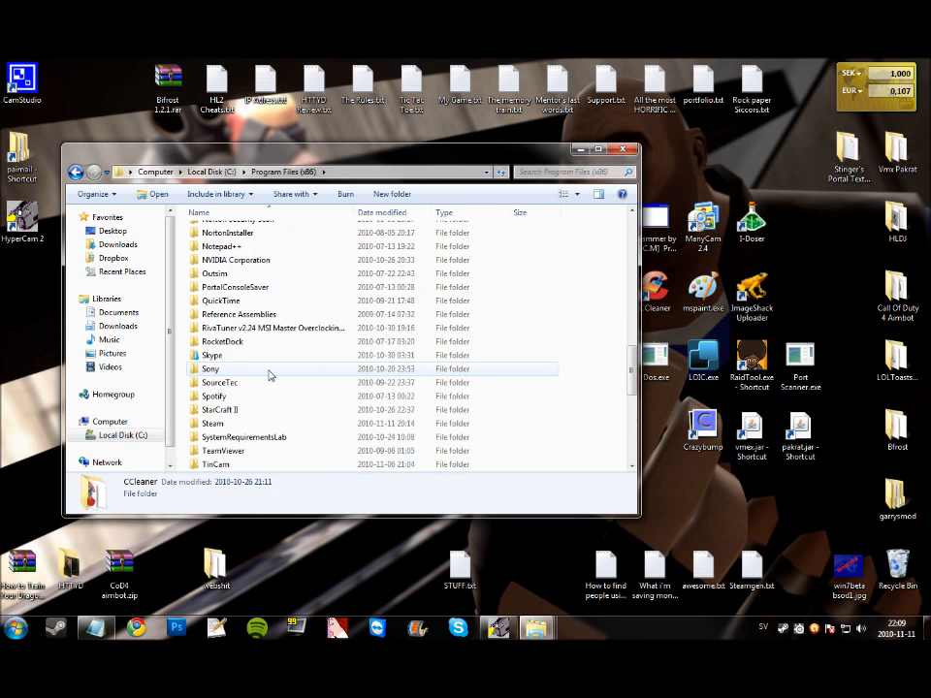
scroll(239, 298, down, 2)
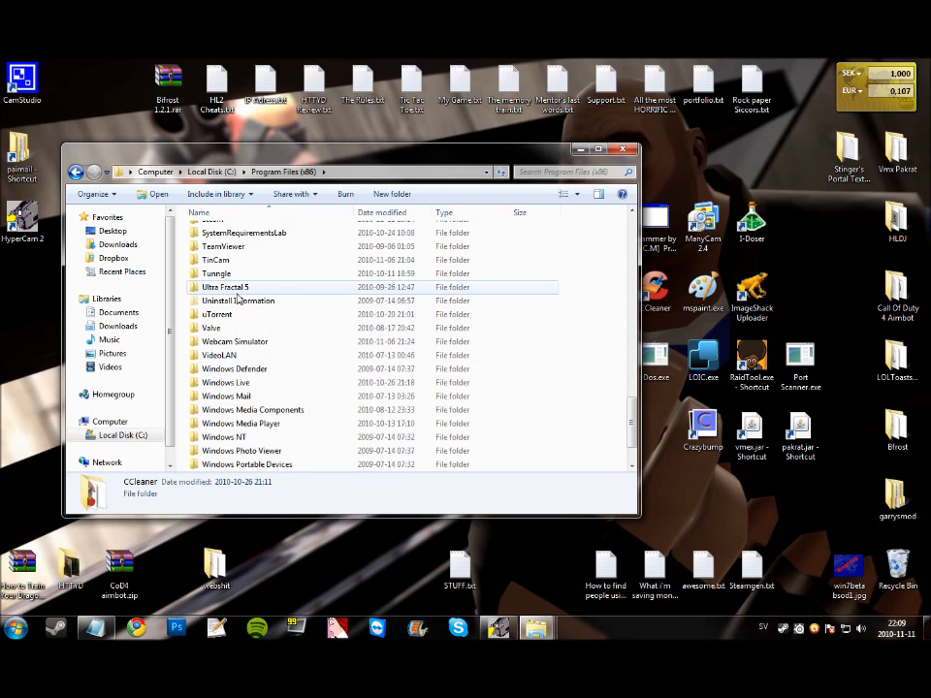
scroll(245, 306, up, 3)
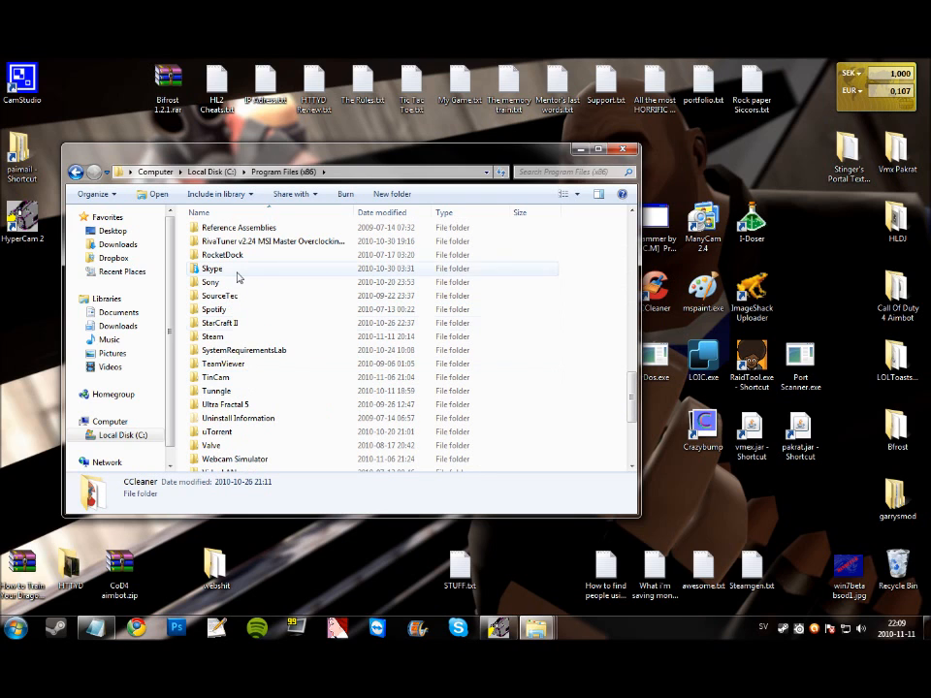
click(258, 337)
double_click(258, 339)
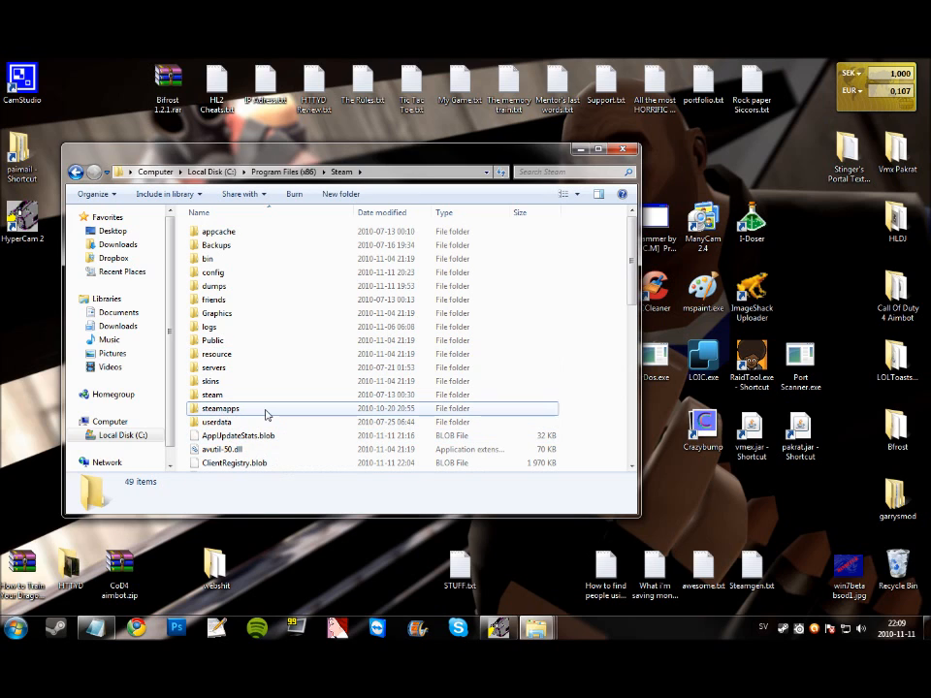
- Open the steamapps folder and go into the Steam account's own folder
click(225, 412)
double_click(268, 410)
click(230, 259)
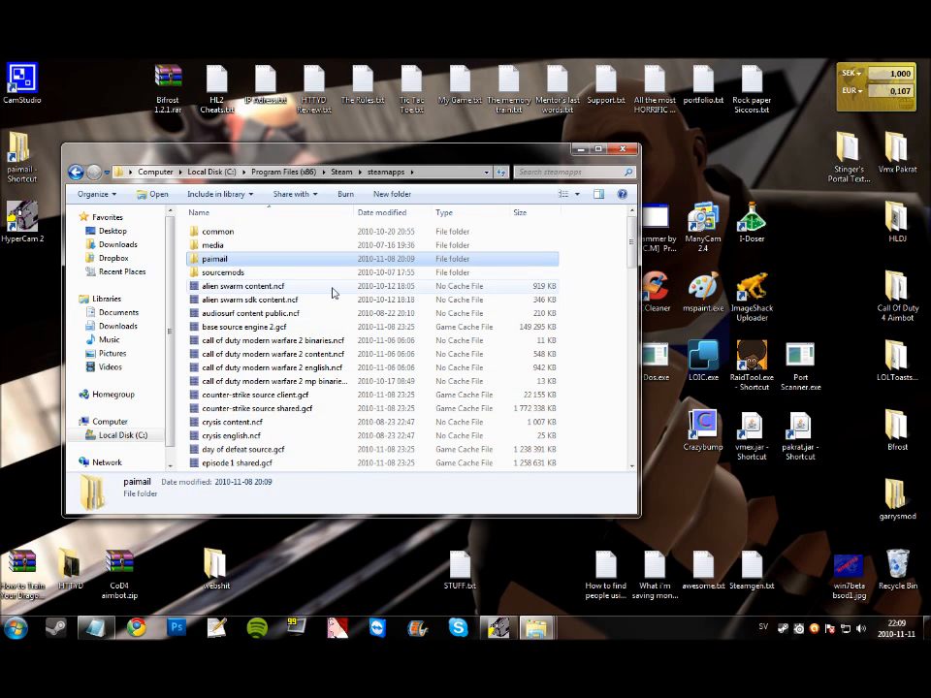
double_click(240, 263)
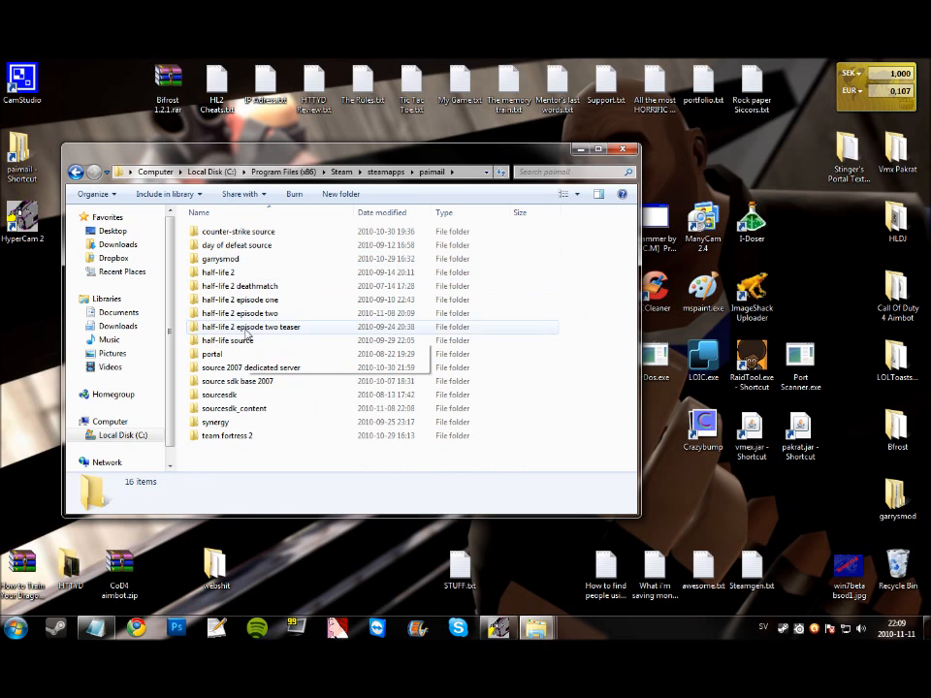
- Open the ep2 folder inside the half-life 2 episode two game folder
drag(266, 454, 199, 283)
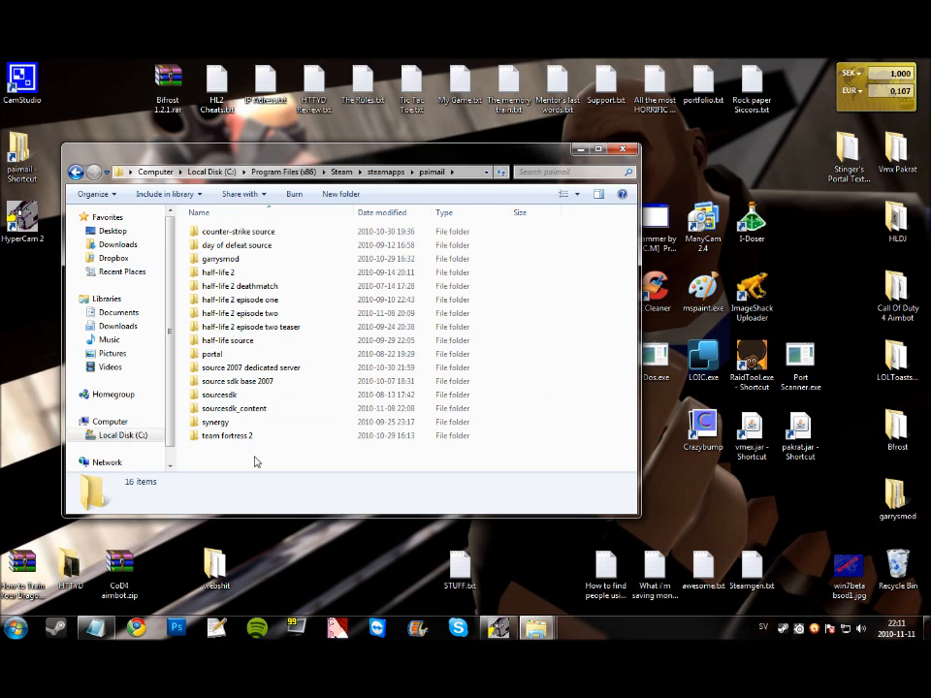
mouse_move(307, 357)
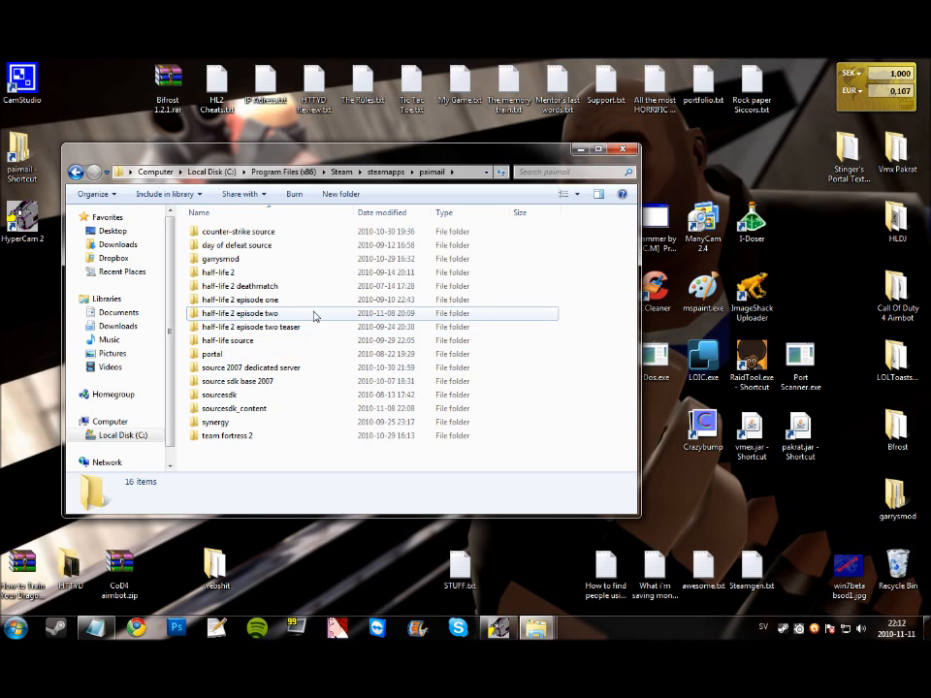
double_click(248, 317)
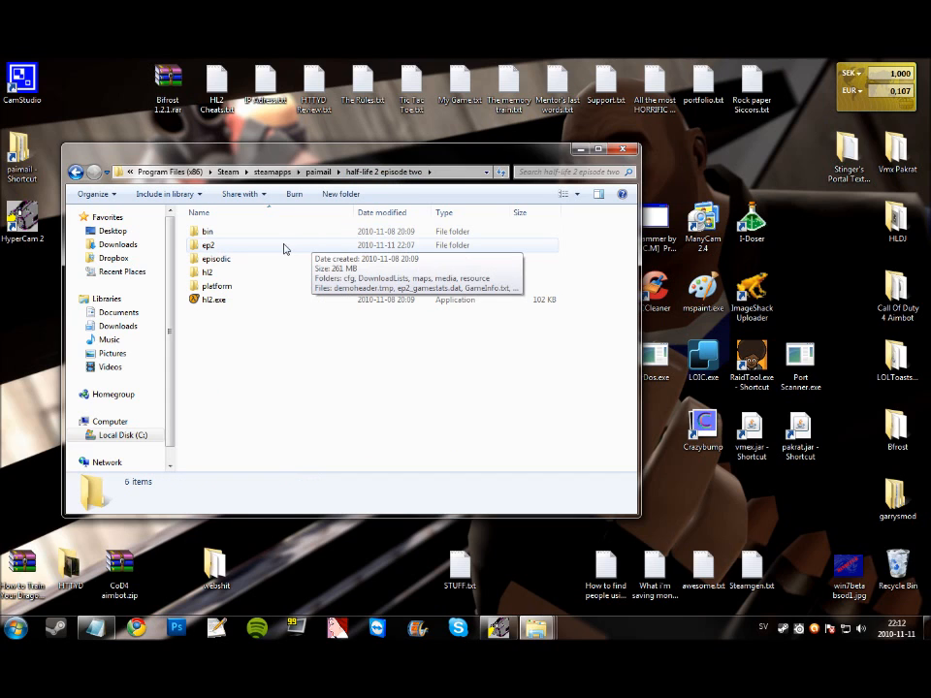
click(212, 247)
double_click(212, 247)
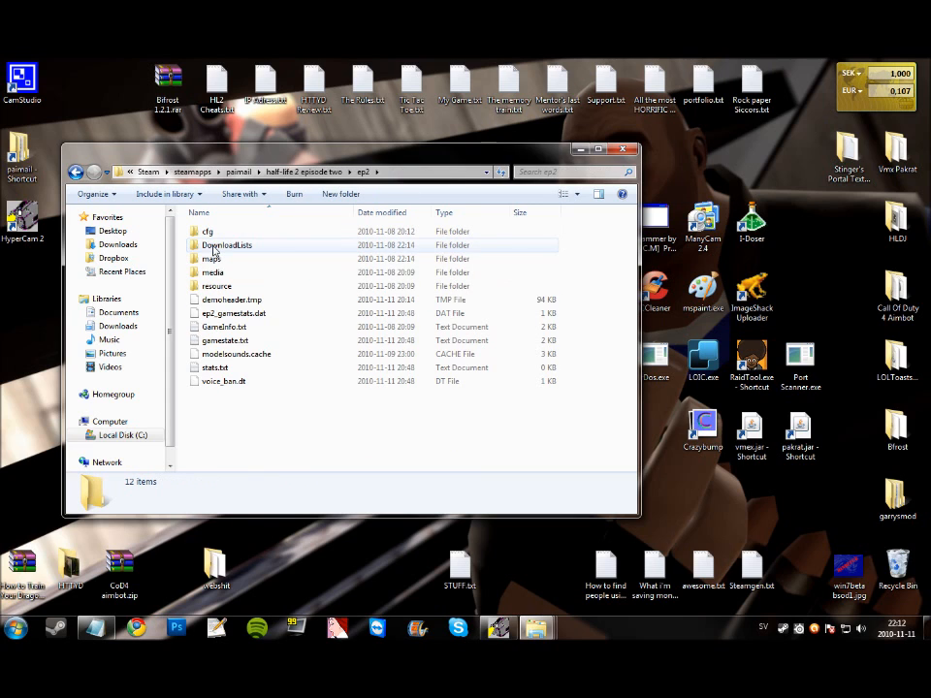
- Create a new folder named "materials" in the ep2 folder
drag(254, 435, 211, 231)
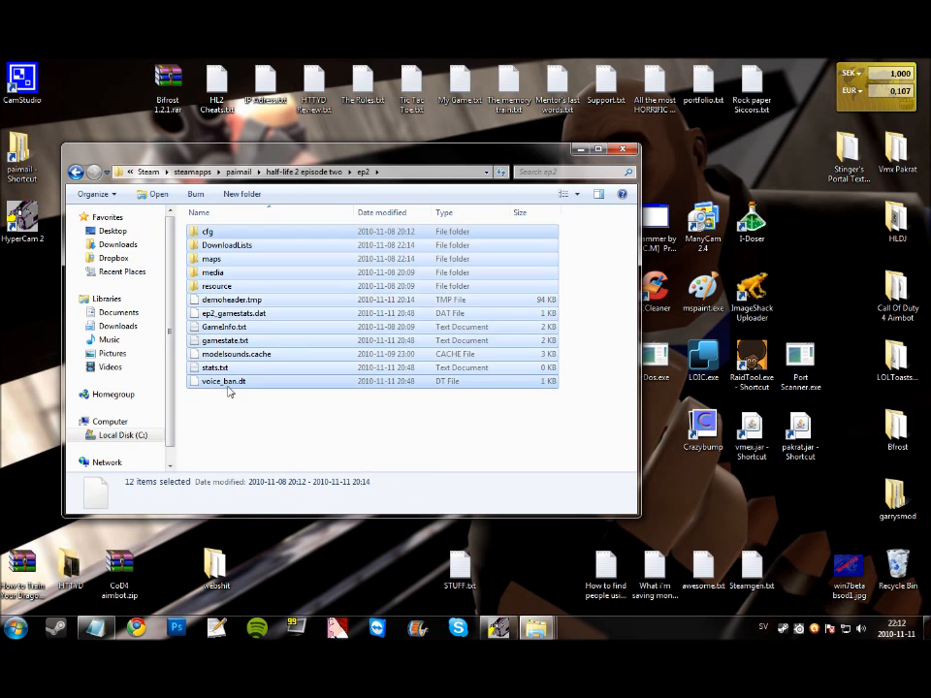
click(232, 405)
right_click(246, 410)
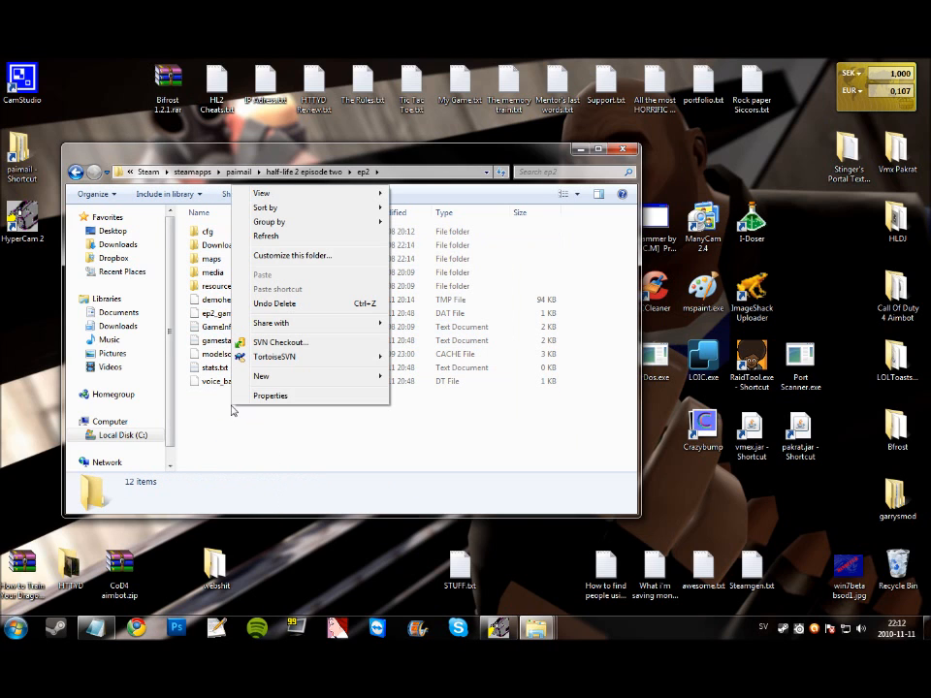
mouse_move(289, 375)
click(396, 378)
text(materials)
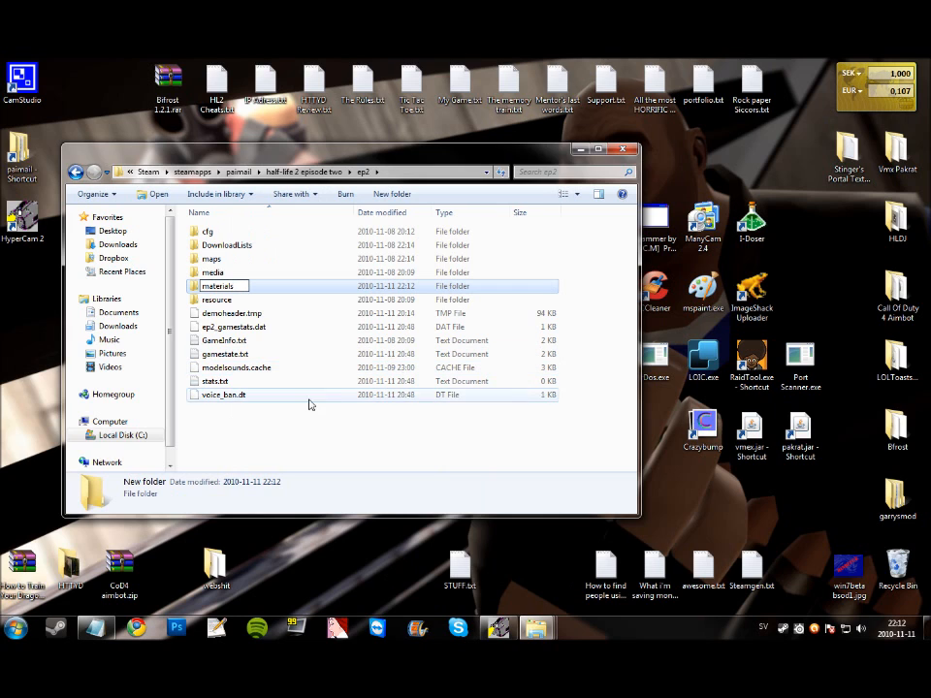
click(289, 436)
- Open the materials folder and create a subfolder named "mytextures" in it
click(244, 273)
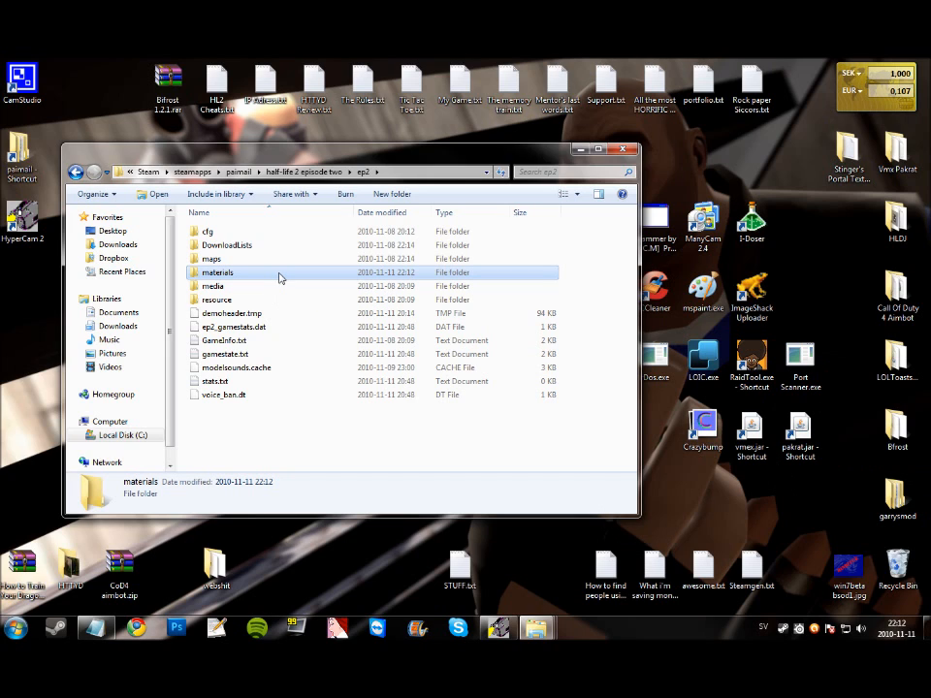
double_click(280, 278)
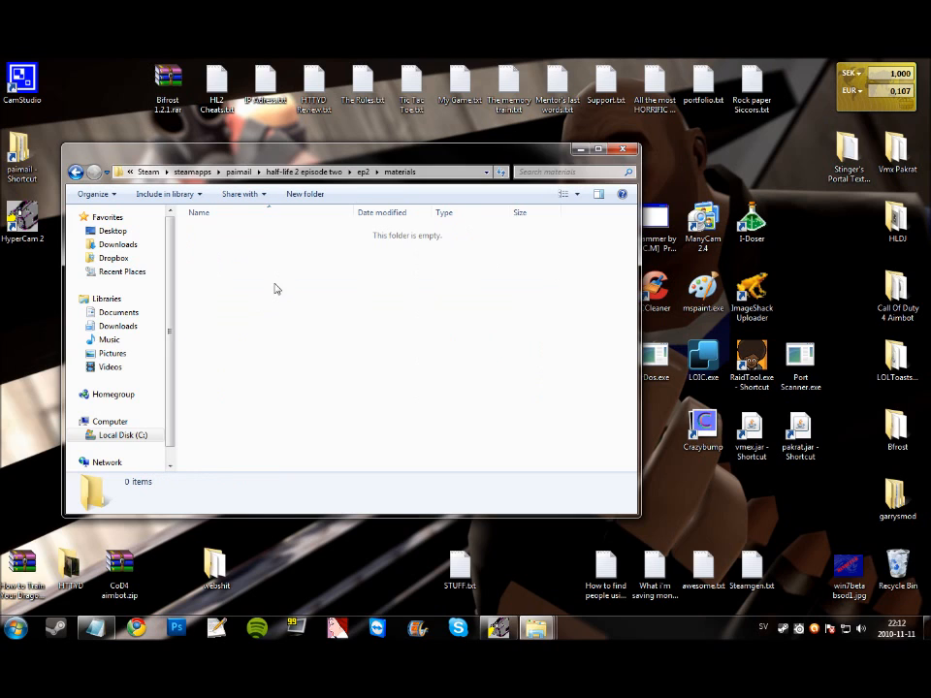
right_click(211, 255)
mouse_move(254, 453)
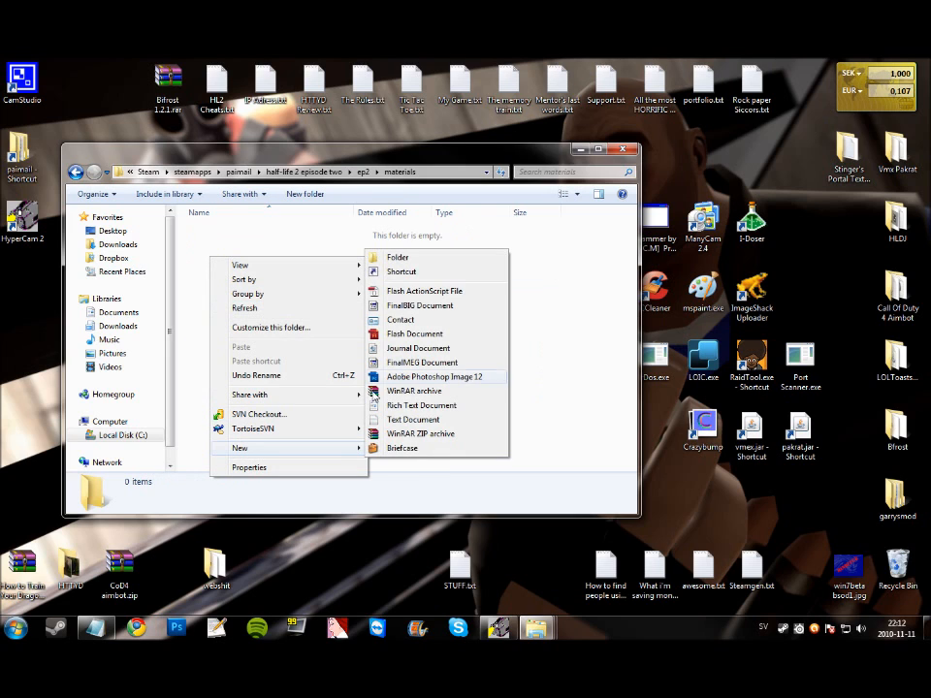
click(398, 258)
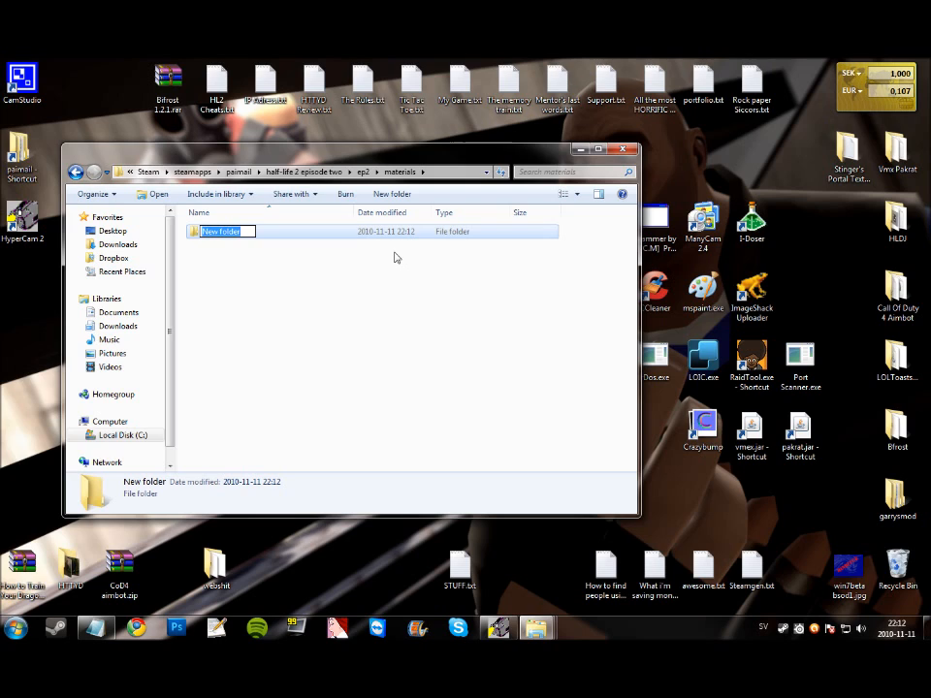
text(my)
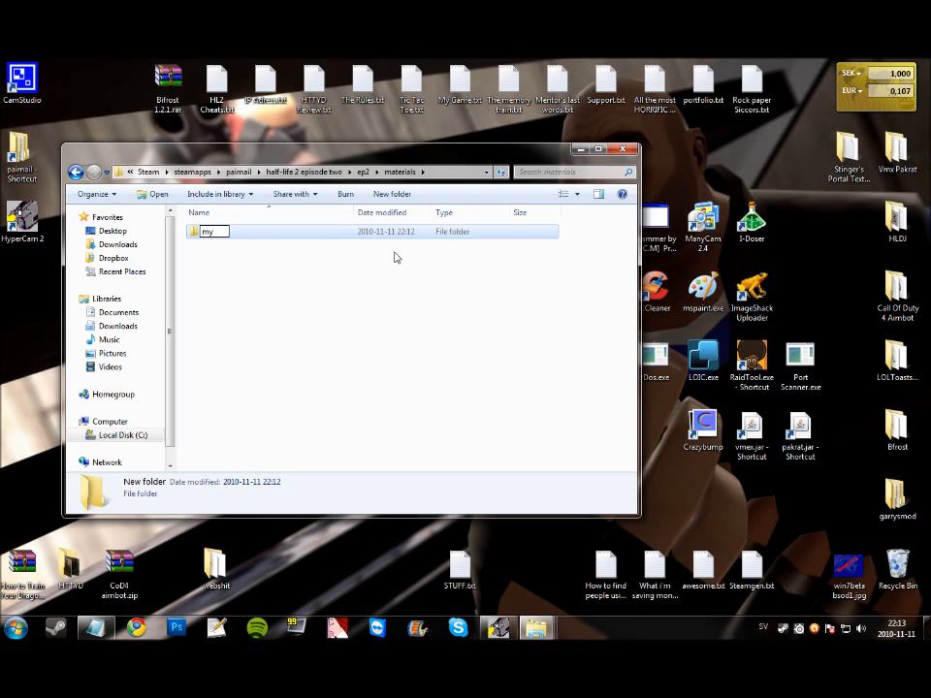
text(textures)
click(395, 257)
- Open the mytextures folder and shrink and reposition its window on the desktop
double_click(233, 233)
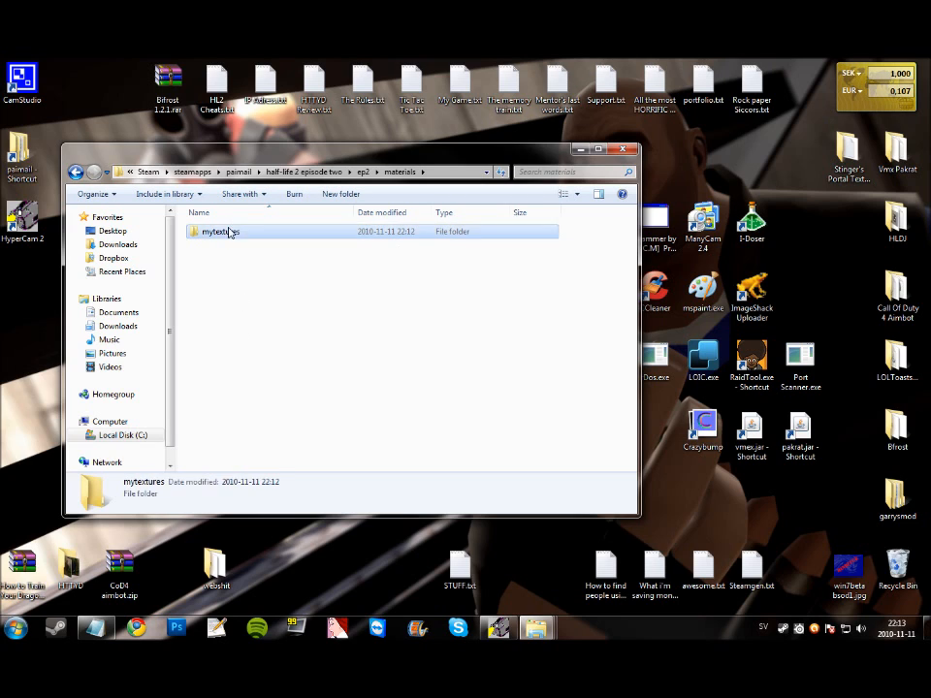
drag(461, 409, 97, 198)
drag(336, 160, 448, 142)
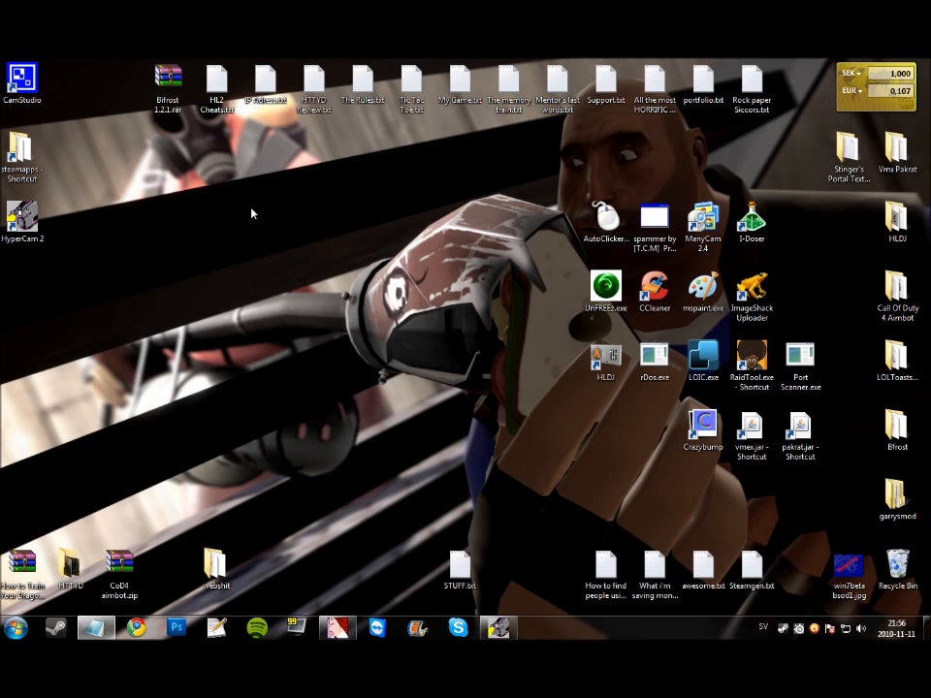
key(super)
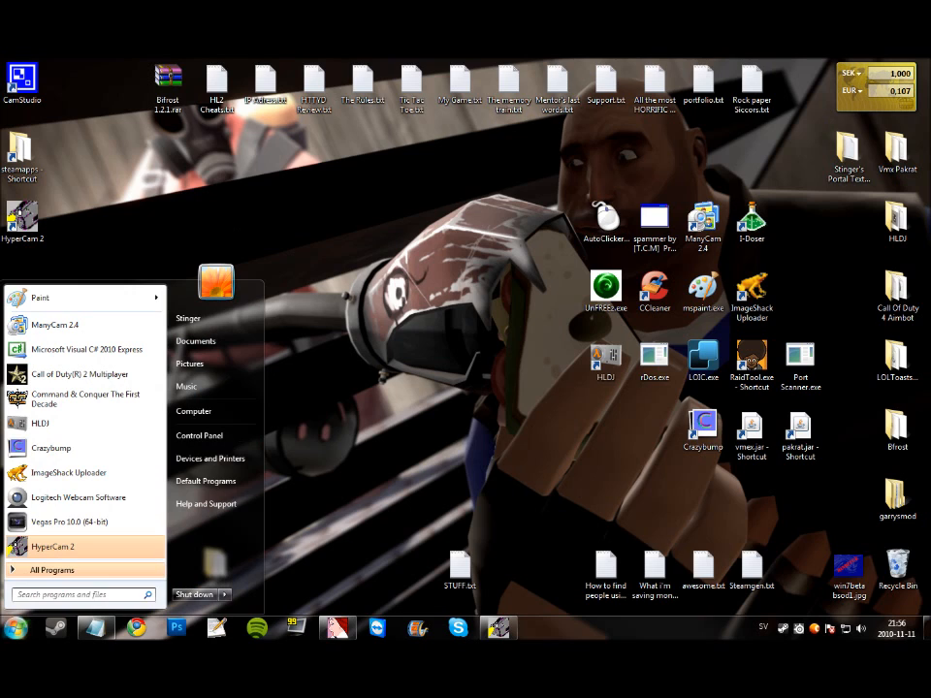
click(22, 595)
click(331, 201)
key(super+e)
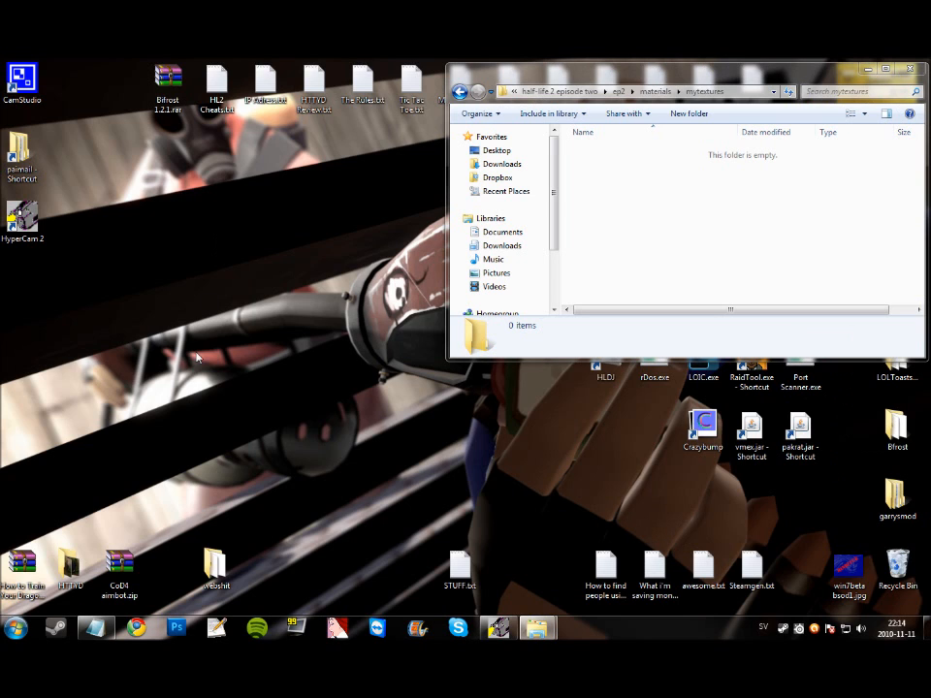
- Switch to Photoshop and open the settings for a new document
click(176, 627)
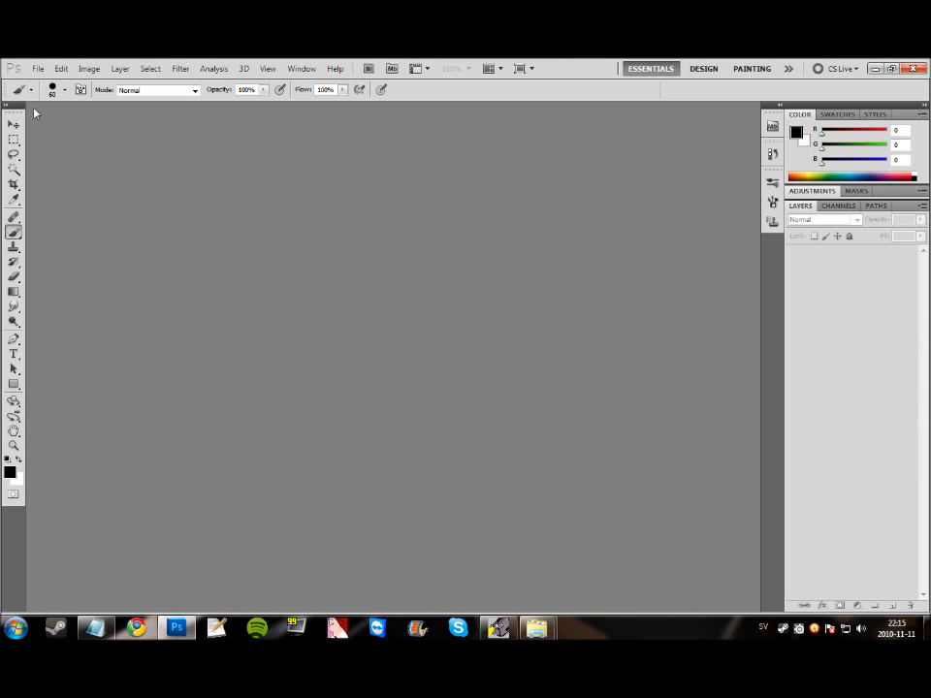
click(36, 68)
click(43, 82)
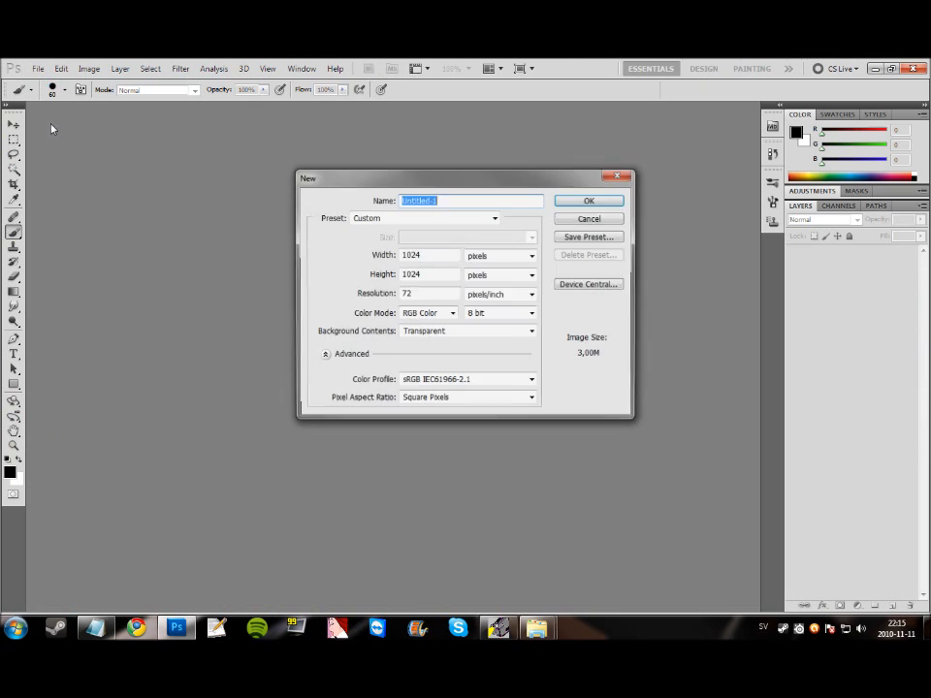
- Examine the width and height values and their pixel units in the new document settings
click(432, 254)
drag(401, 255, 359, 275)
click(453, 254)
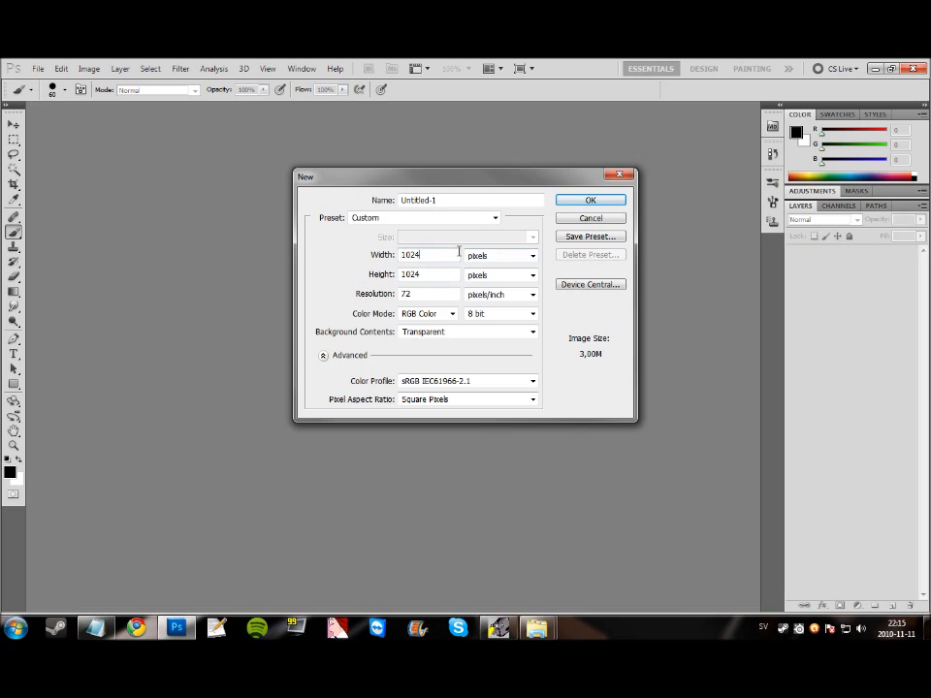
double_click(431, 256)
click(432, 257)
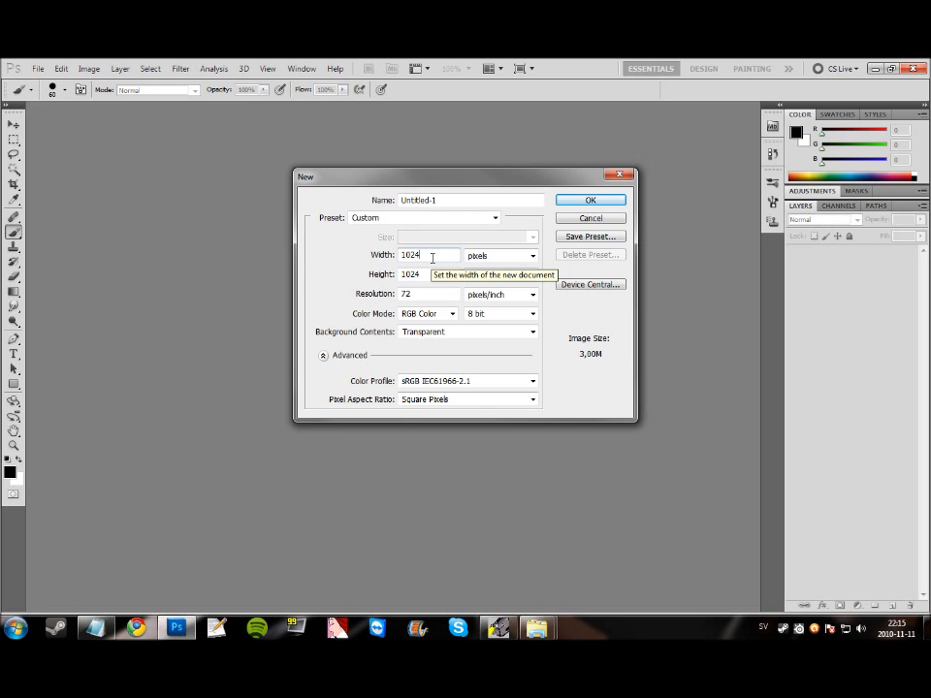
drag(432, 257, 380, 260)
click(430, 255)
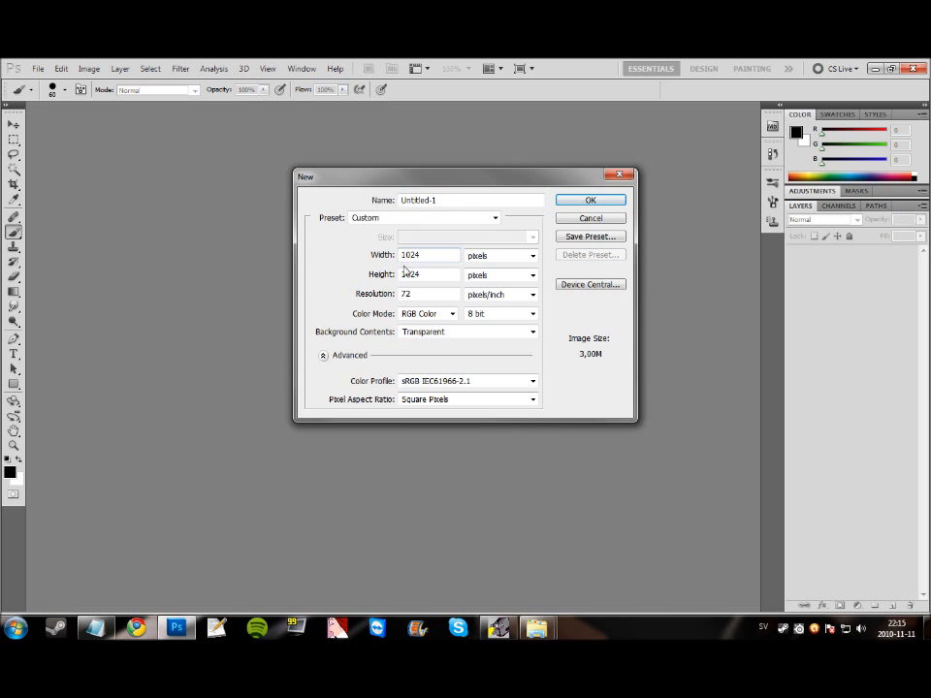
click(427, 277)
click(444, 256)
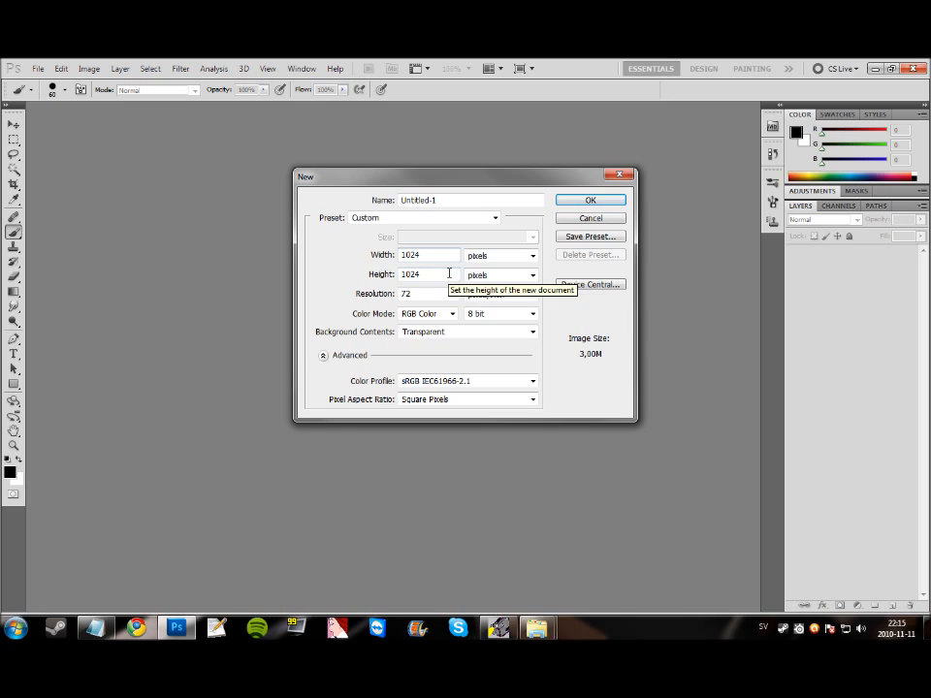
drag(435, 278, 364, 287)
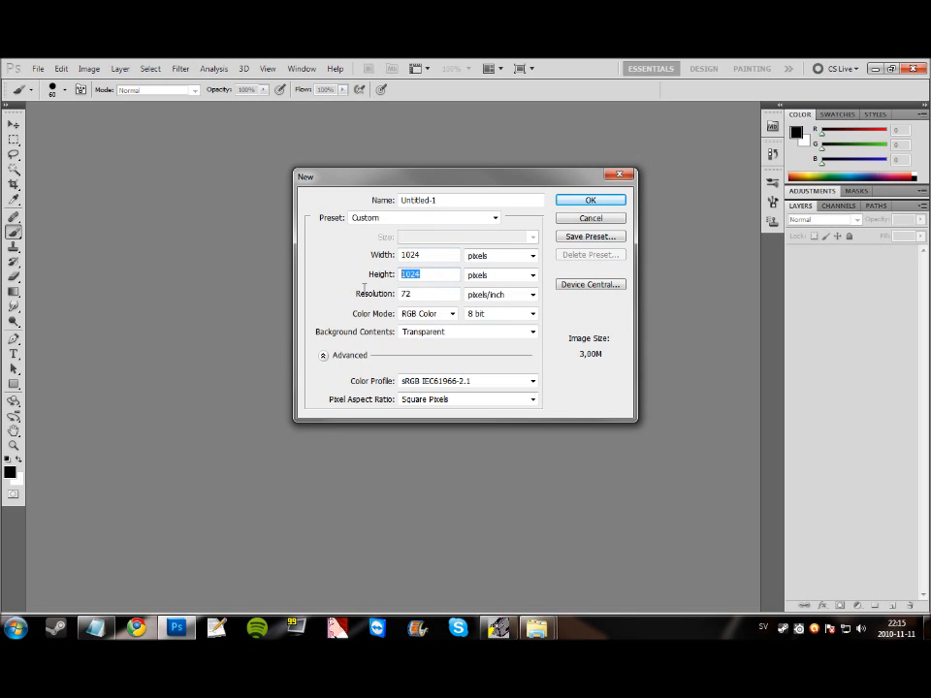
click(438, 260)
drag(425, 276, 345, 258)
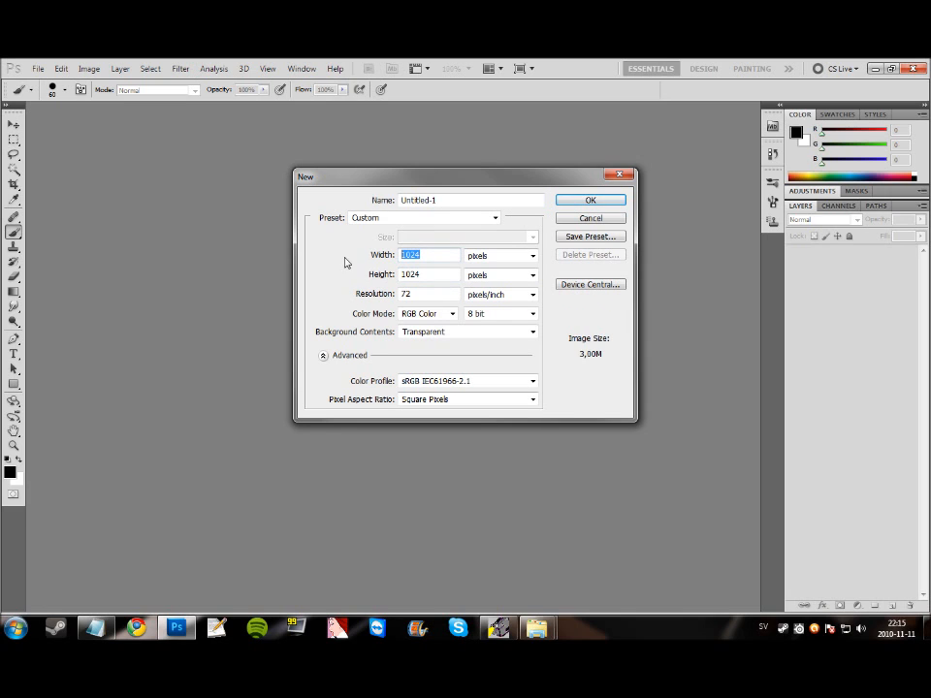
drag(431, 272, 380, 275)
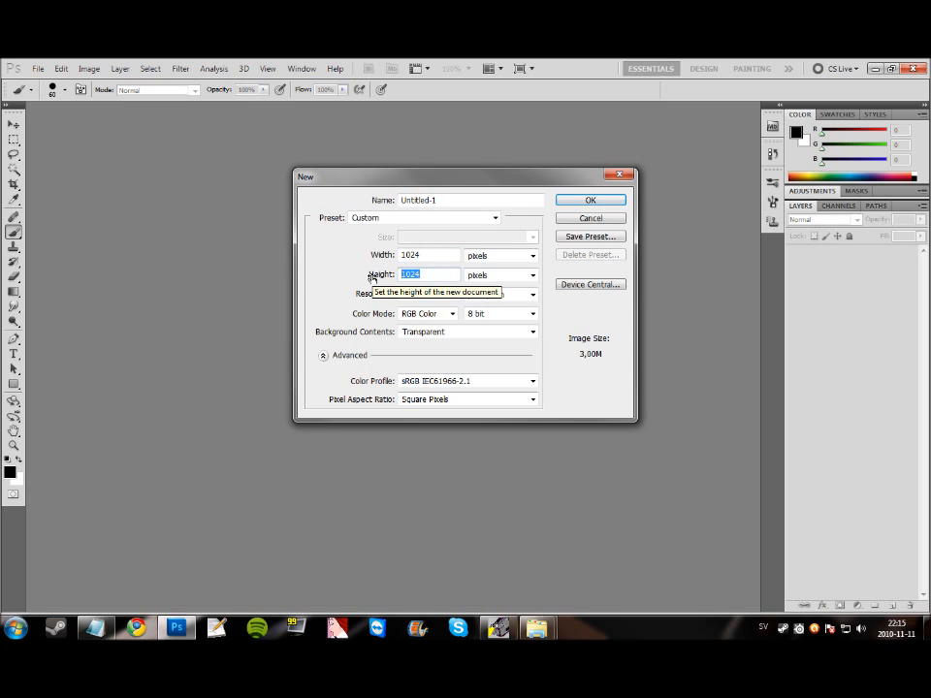
- Create a new 1024 x 1024 pixel RGB document with transparent background contents
click(452, 255)
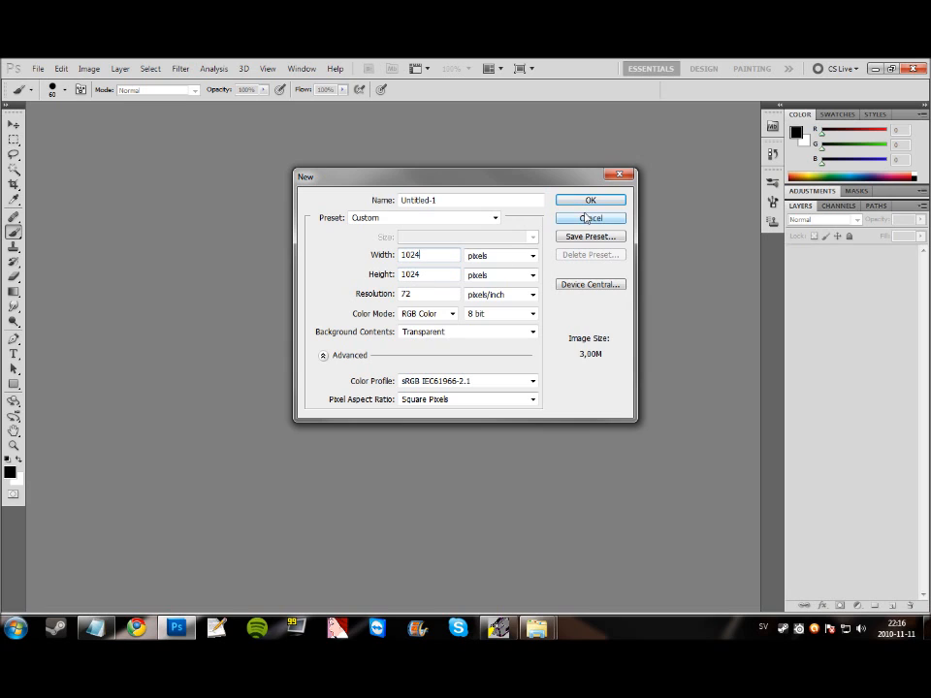
drag(440, 256, 350, 263)
click(439, 255)
key(Tab)
click(590, 201)
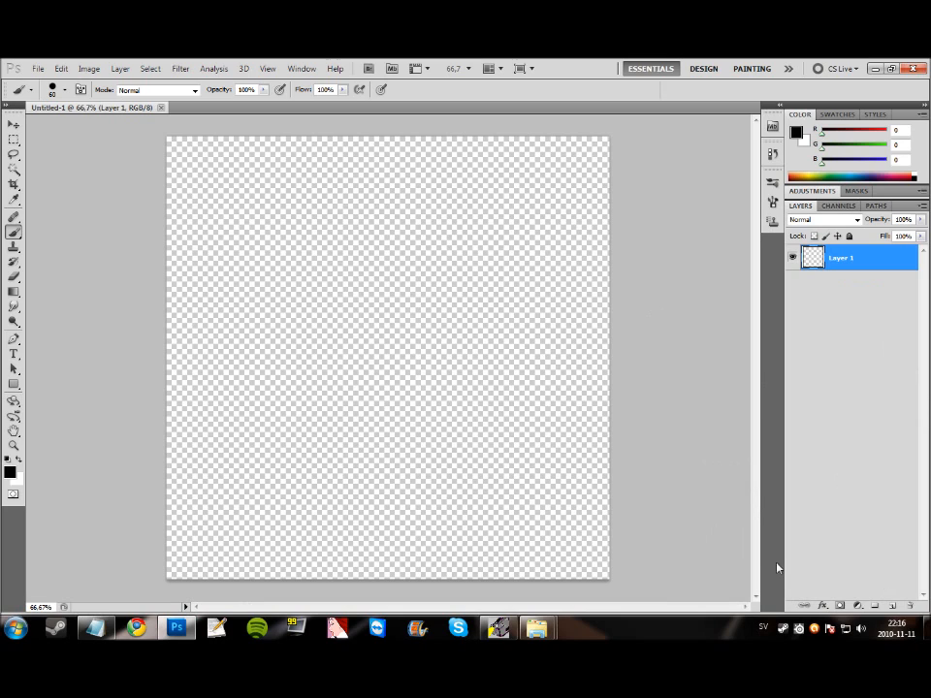
- Add a new layer and paint the upper part of the canvas white with a 197 px brush
click(893, 607)
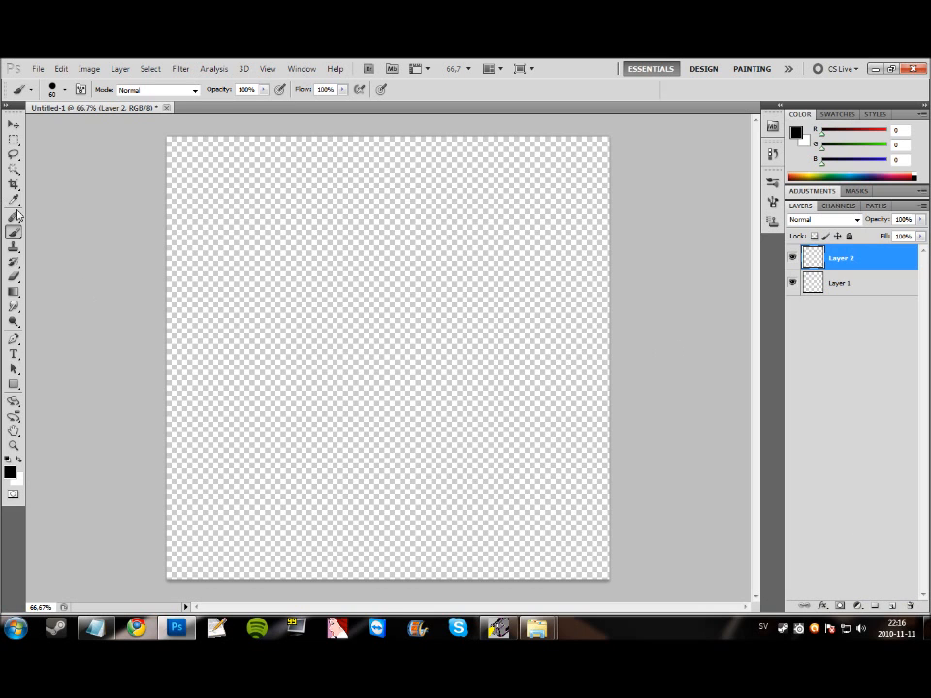
click(53, 87)
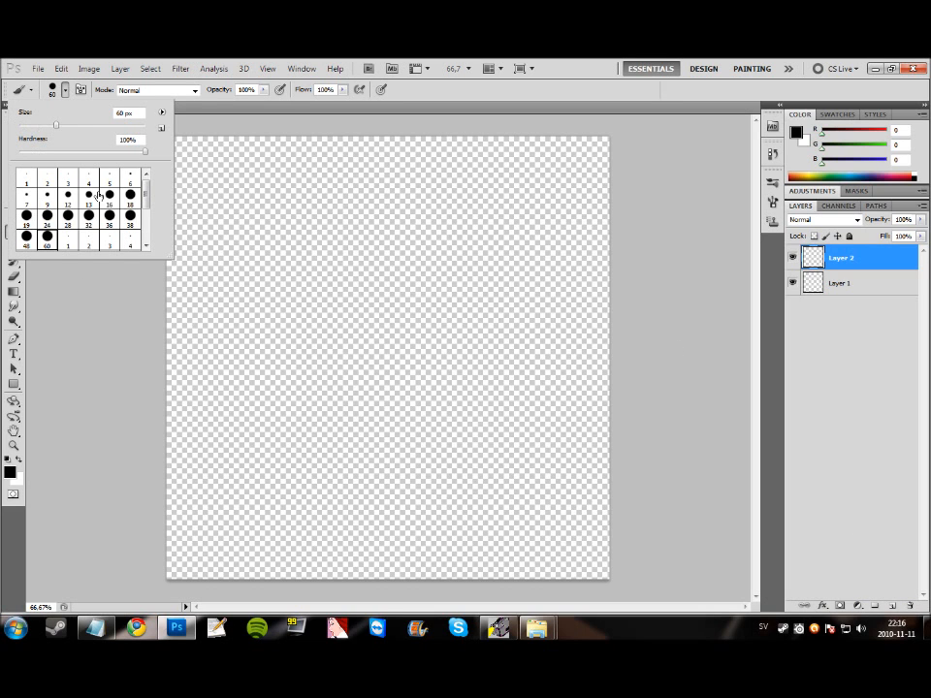
click(95, 126)
click(111, 127)
click(17, 461)
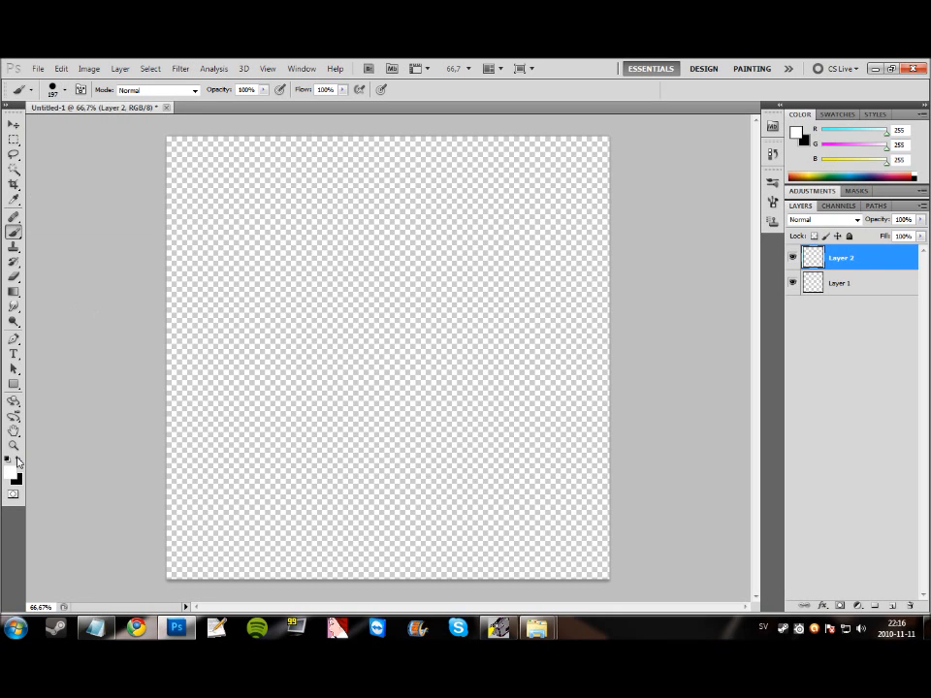
mouse_move(155, 155)
mouse_down()
mouse_move(36, 203)
mouse_move(214, 172)
mouse_up()
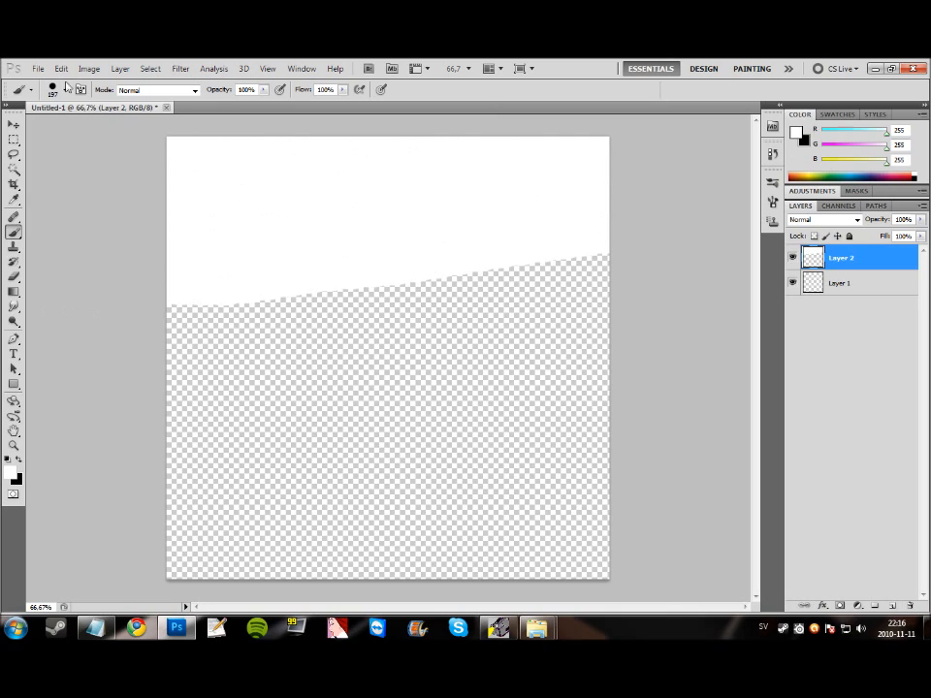
- Enlarge the brush to 236 px and paint the rest of the canvas white
click(67, 91)
click(45, 243)
click(115, 126)
mouse_move(167, 255)
mouse_down()
mouse_move(463, 220)
mouse_move(389, 380)
mouse_move(395, 513)
mouse_move(582, 543)
mouse_up()
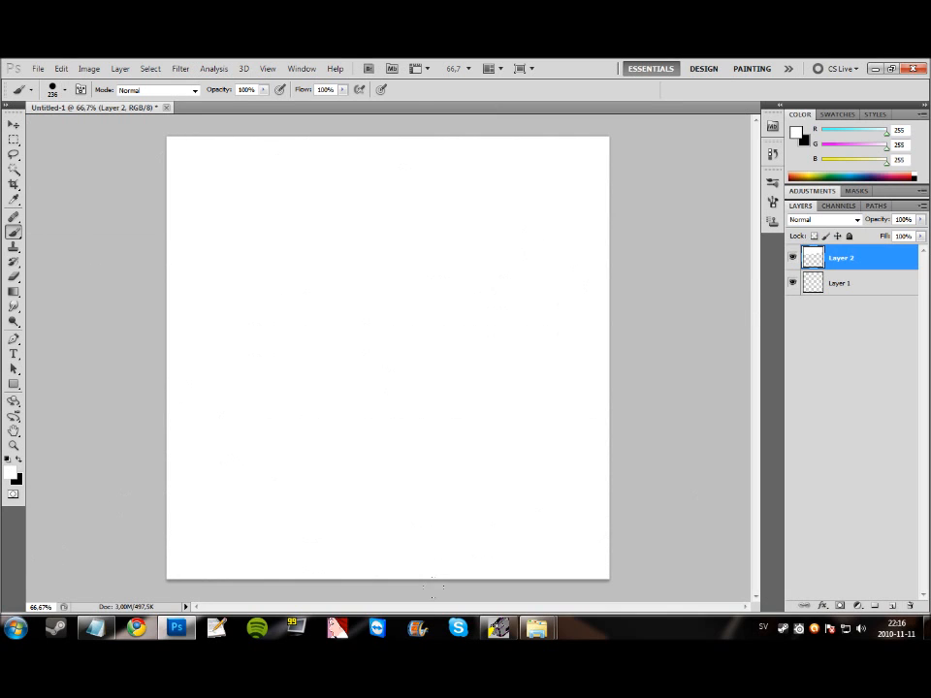
- Move Layer 1 above the white Layer 2 and switch the foreground color to black
click(840, 291)
drag(893, 290, 885, 258)
click(19, 459)
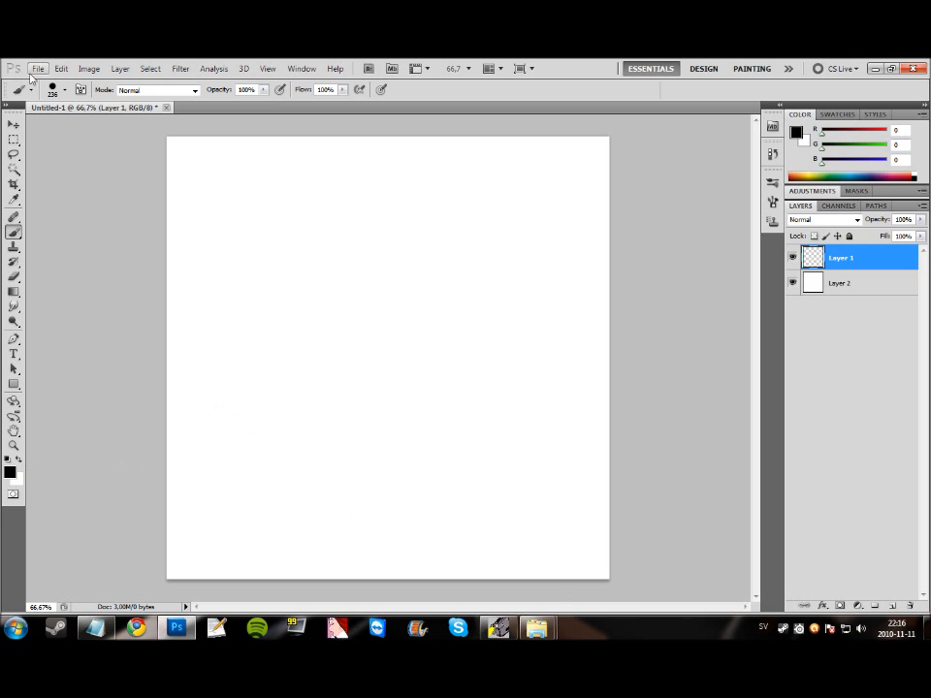
- Paint a smiley face with a curved mouth and two eyes on Layer 1 using a 101 px black brush
click(64, 90)
click(48, 236)
click(104, 129)
drag(102, 125, 81, 125)
click(211, 399)
mouse_move(222, 380)
mouse_down()
mouse_move(308, 465)
mouse_move(380, 489)
mouse_move(477, 482)
mouse_move(523, 366)
mouse_up()
click(312, 231)
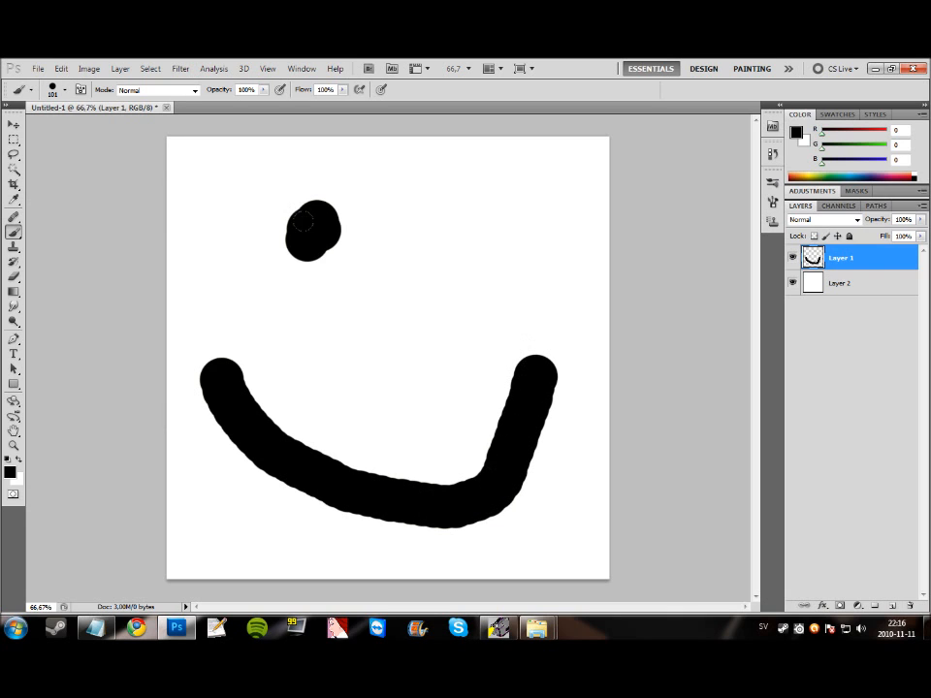
mouse_move(438, 232)
mouse_down()
mouse_move(447, 242)
mouse_move(422, 207)
mouse_move(456, 267)
mouse_up()
mouse_move(497, 629)
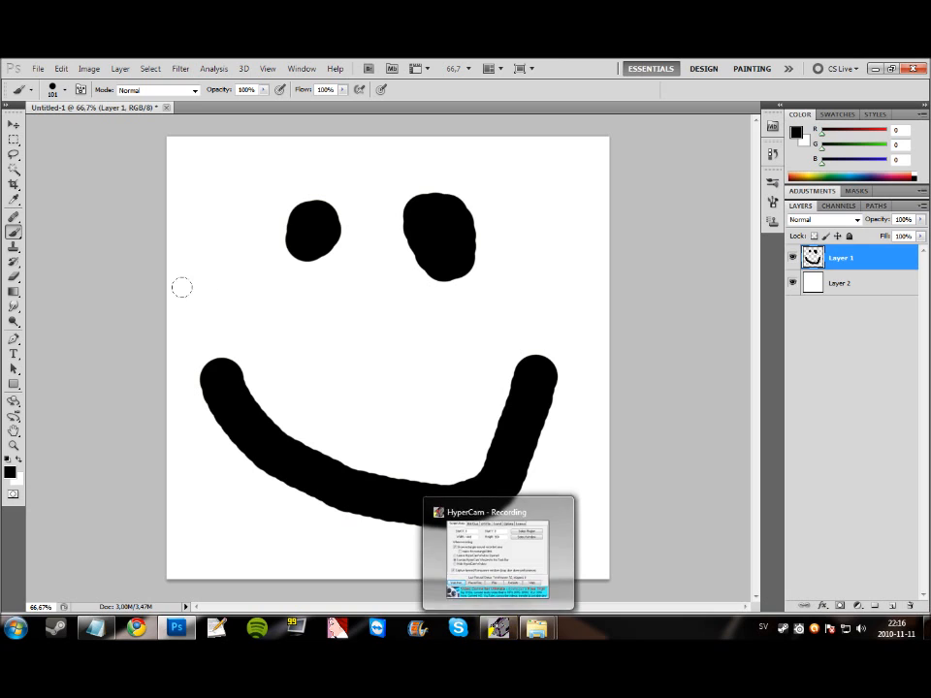
- Start saving the image under a new name and set its file format to PNG
click(39, 67)
click(91, 260)
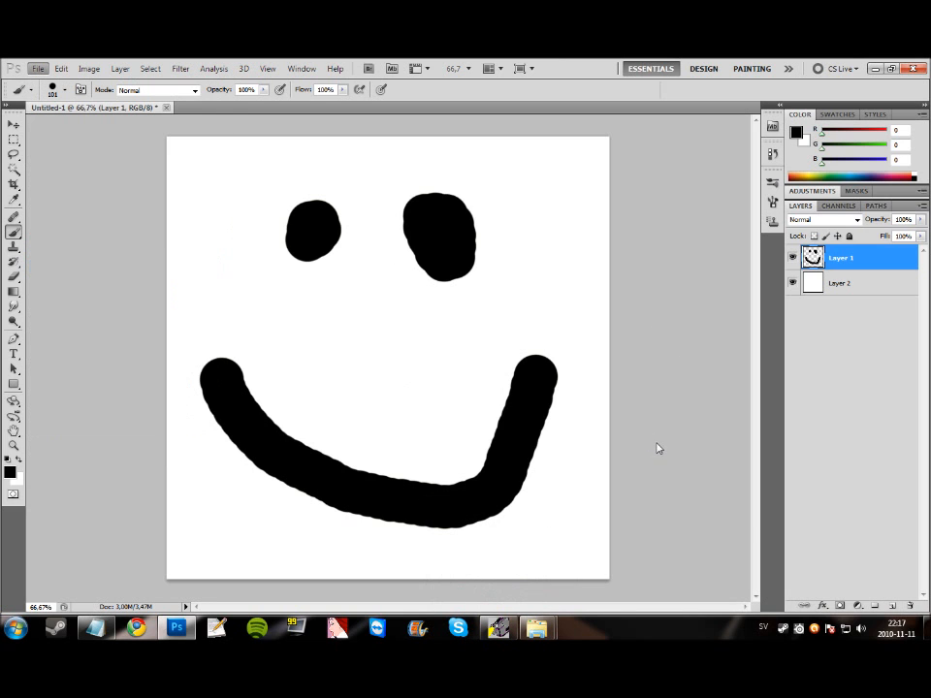
click(659, 385)
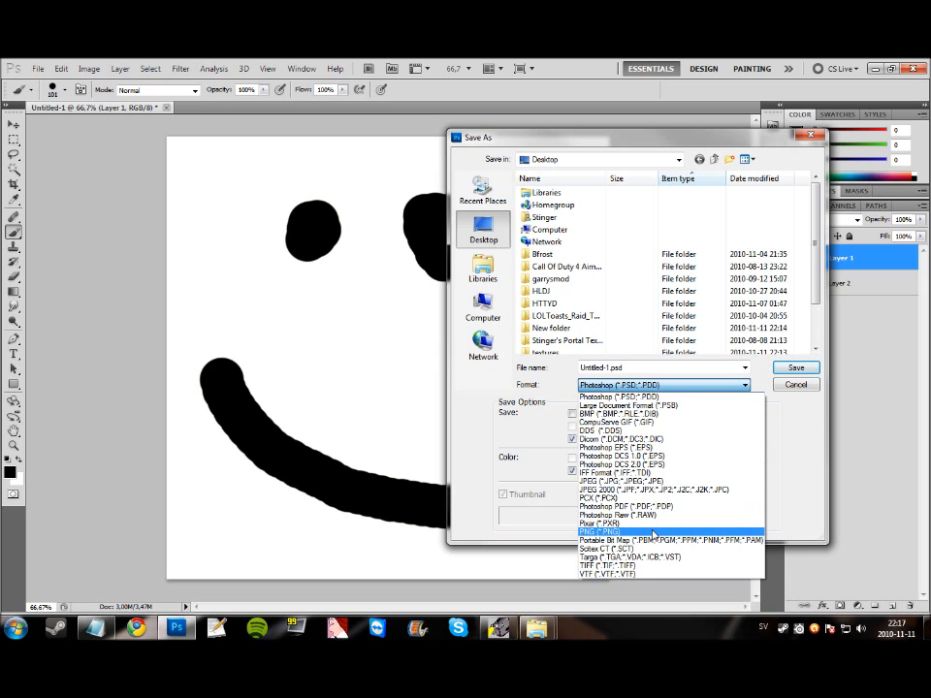
click(648, 532)
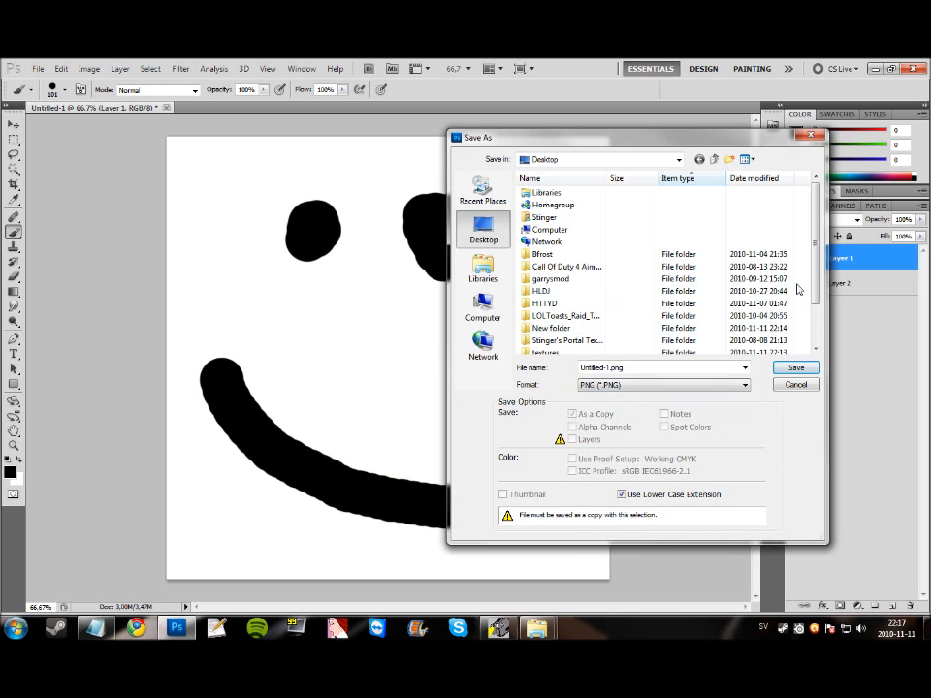
- Set the save location to half-life 2 episode two/ep2/materials/mytextures, reached through the desktop shortcut to the game account folder
drag(818, 270, 820, 327)
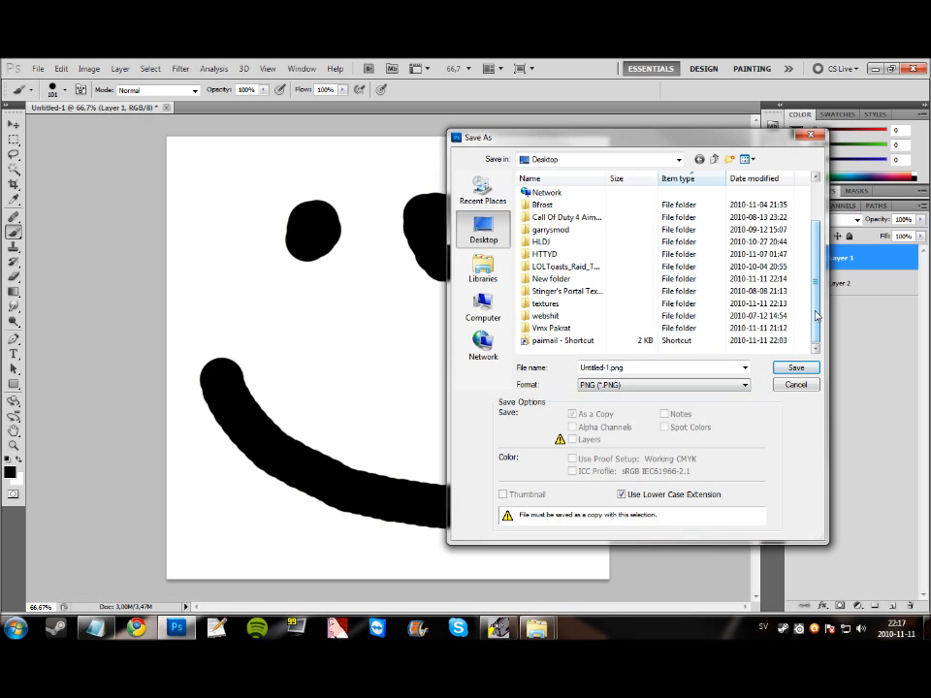
scroll(817, 315, up, 2)
scroll(812, 339, down, 2)
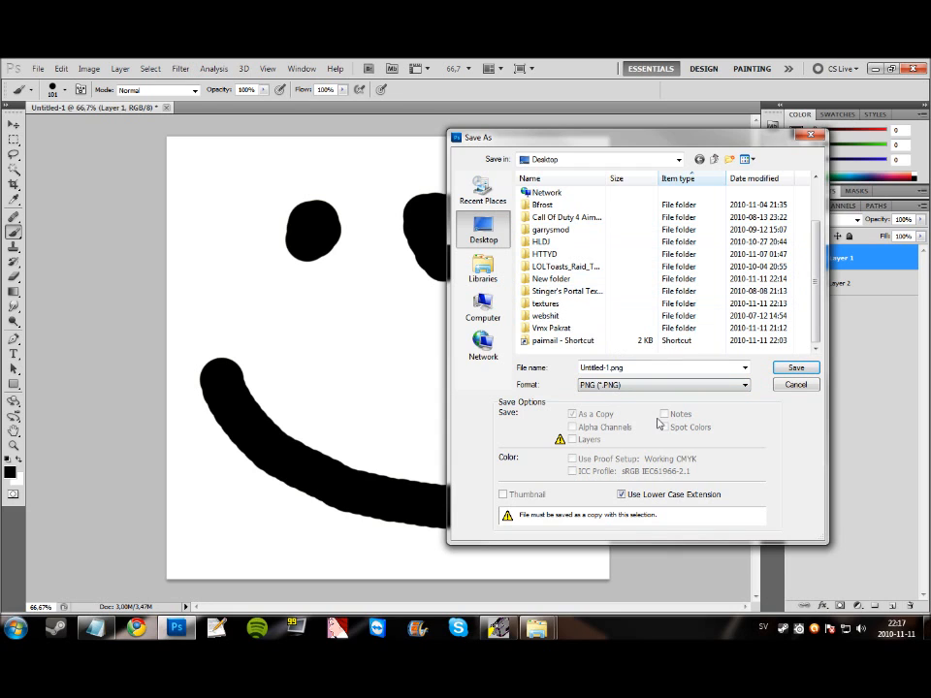
click(650, 367)
click(646, 368)
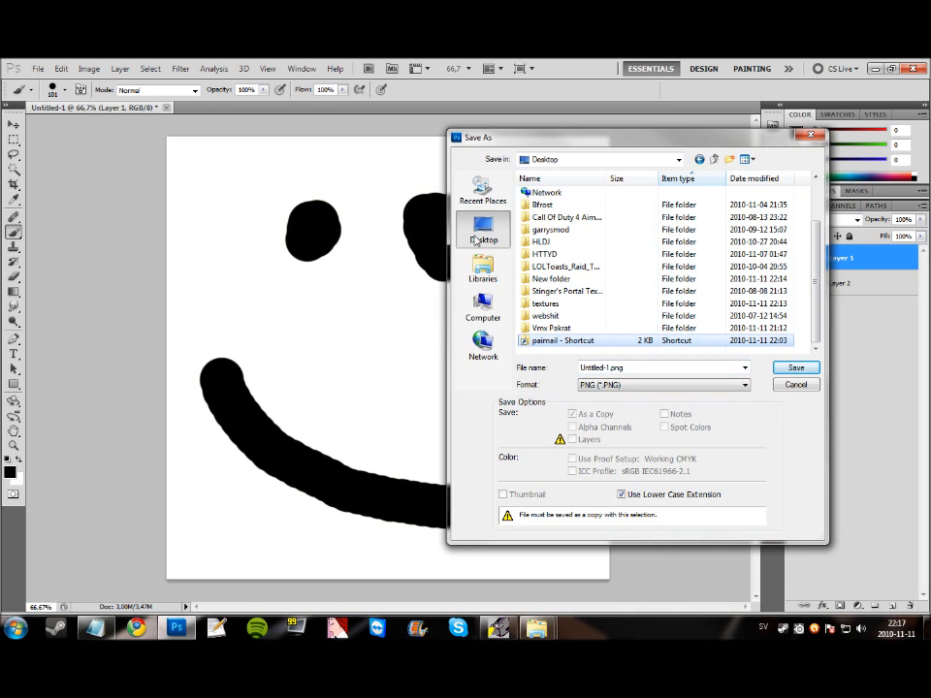
double_click(582, 341)
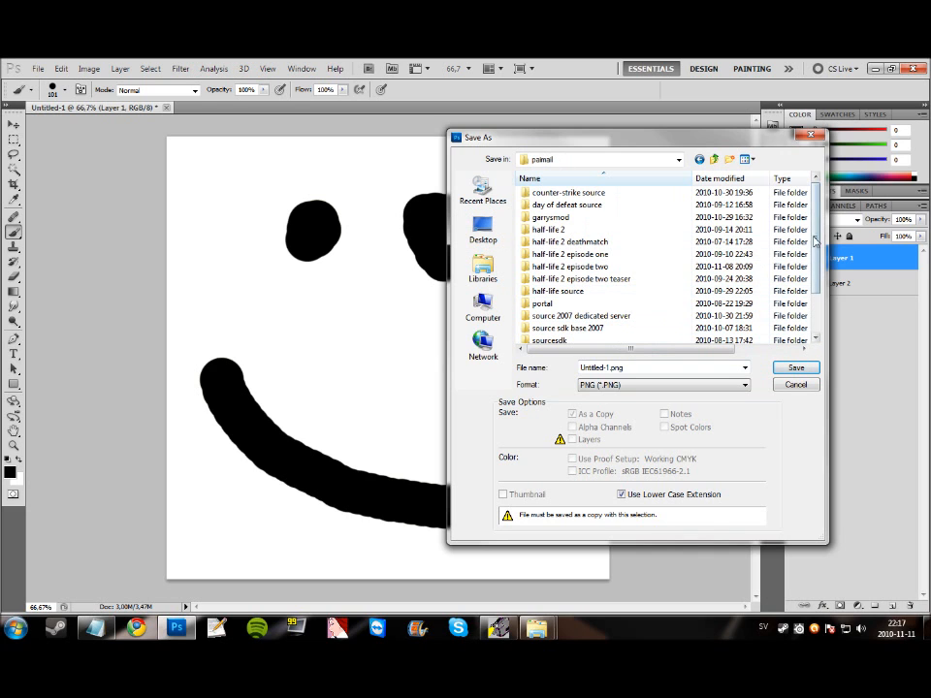
double_click(608, 267)
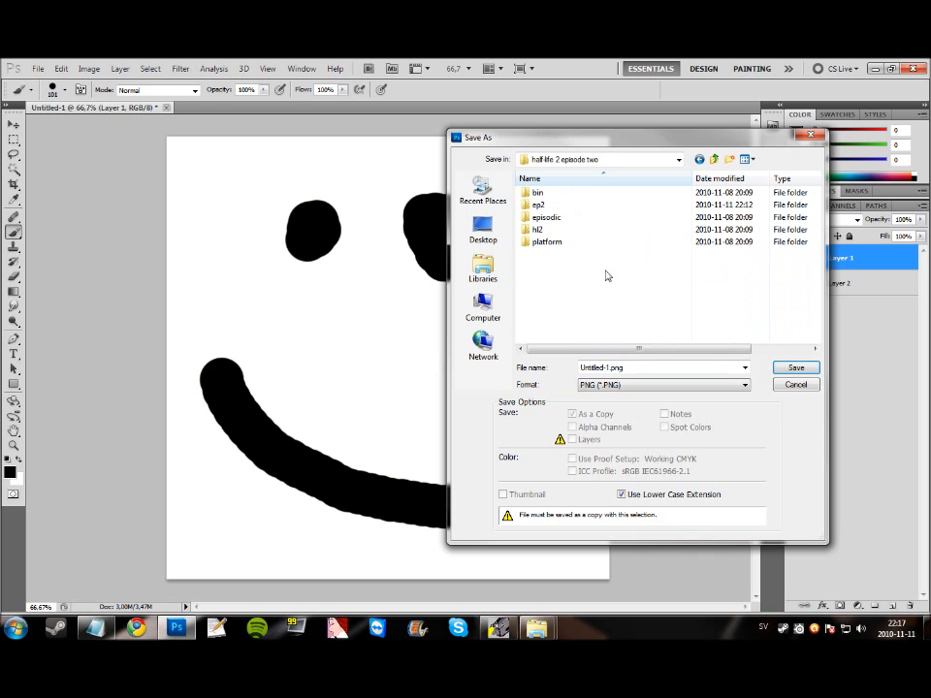
double_click(566, 206)
double_click(560, 231)
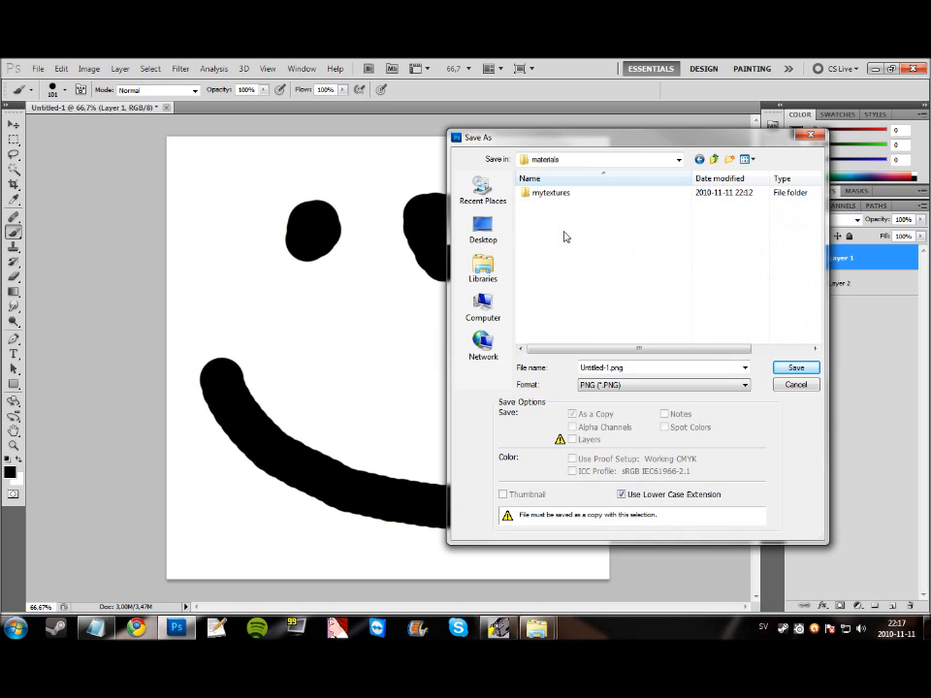
click(564, 199)
double_click(564, 194)
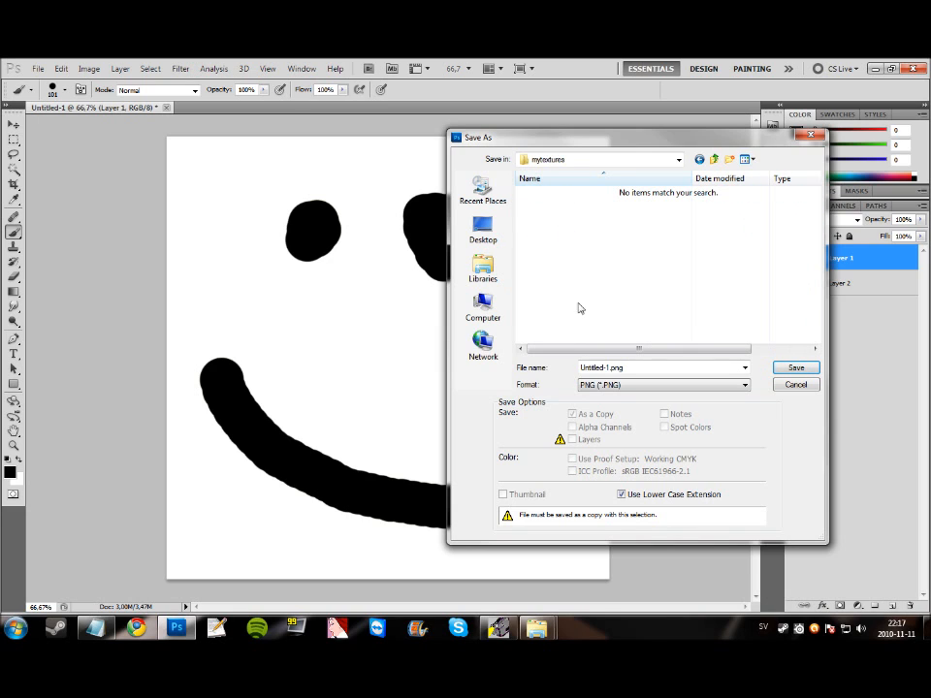
- Name the file Texture_1 and save the PNG with interlacing set to None
double_click(607, 368)
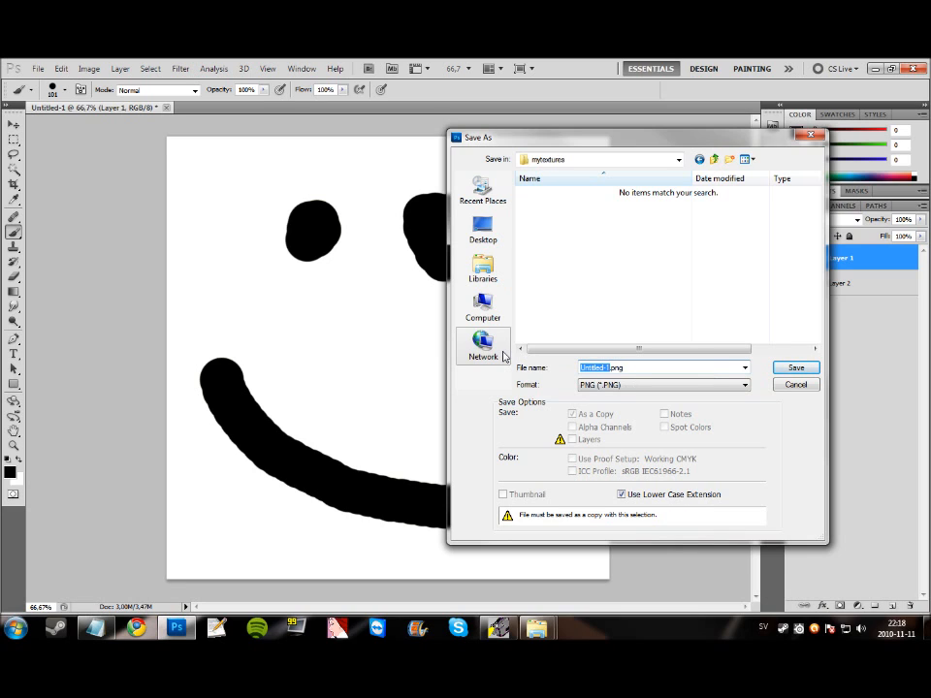
text(Texture_1)
click(796, 368)
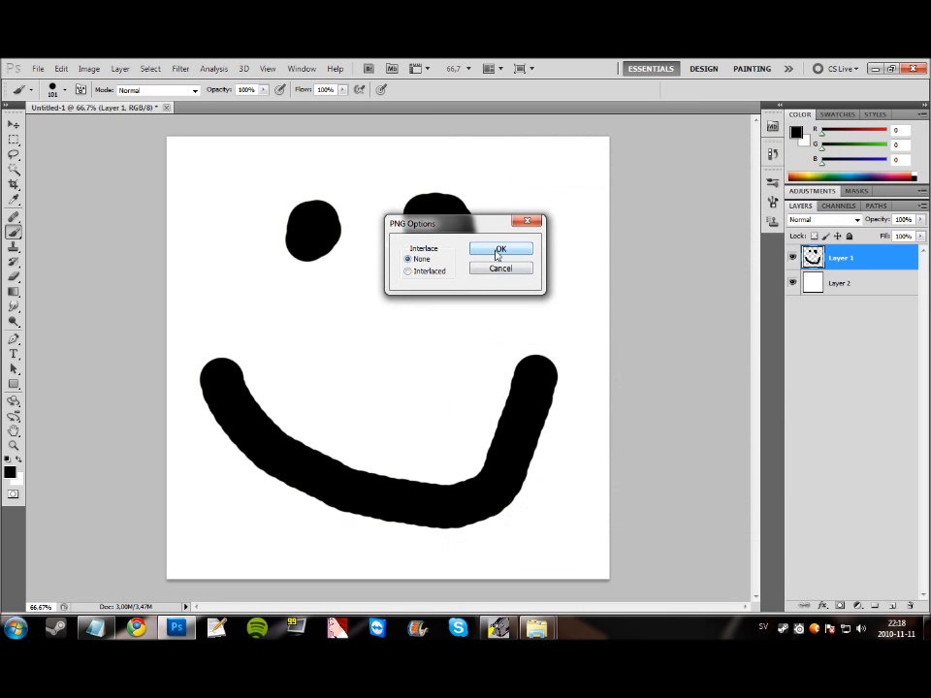
click(499, 250)
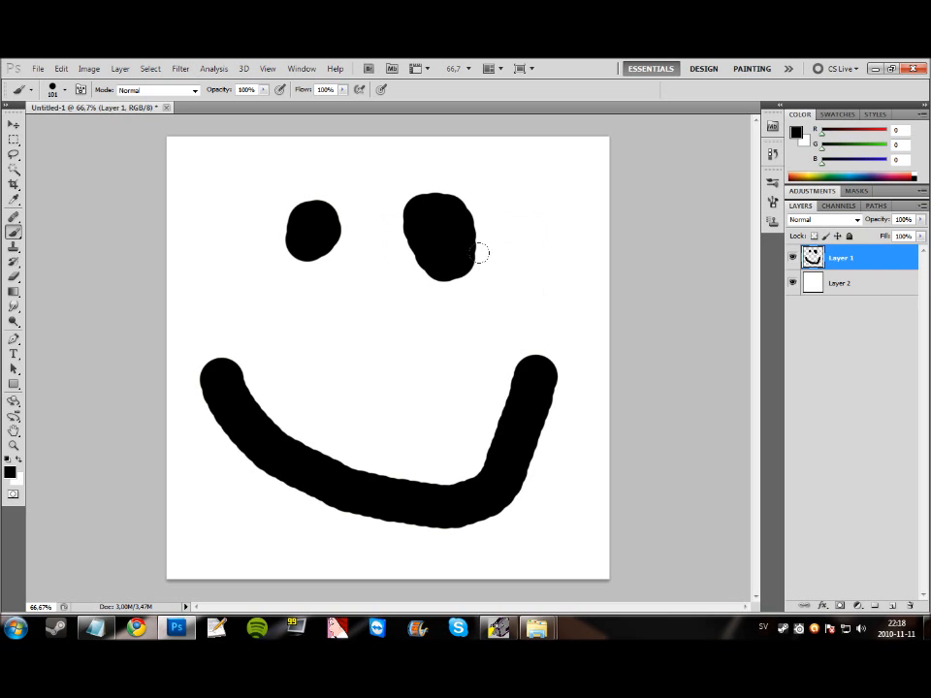
- Minimize Photoshop and check the saved Texture_1.png in the mytextures folder
click(874, 69)
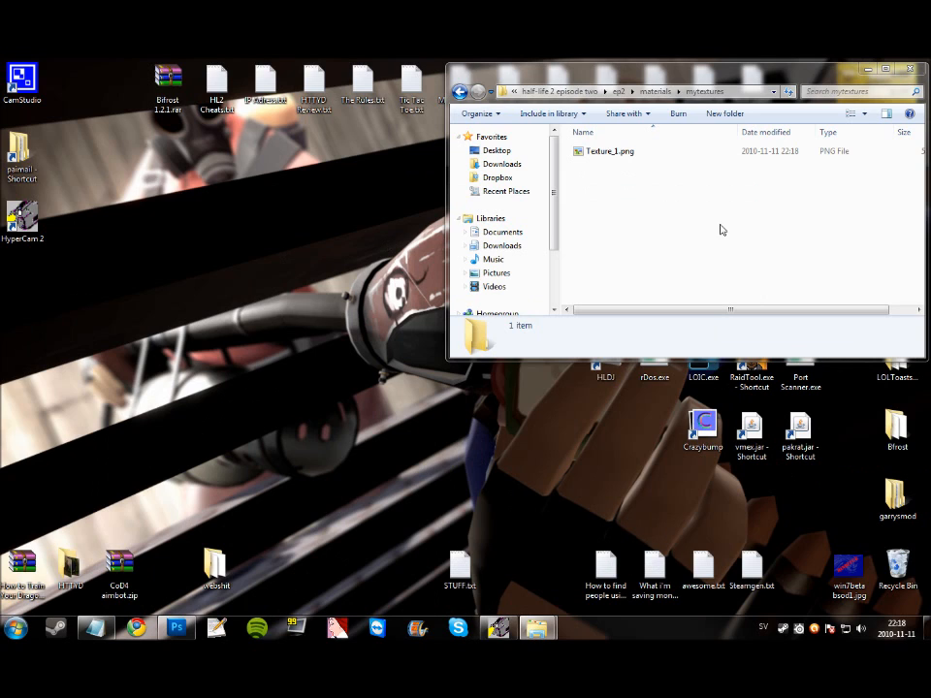
click(631, 163)
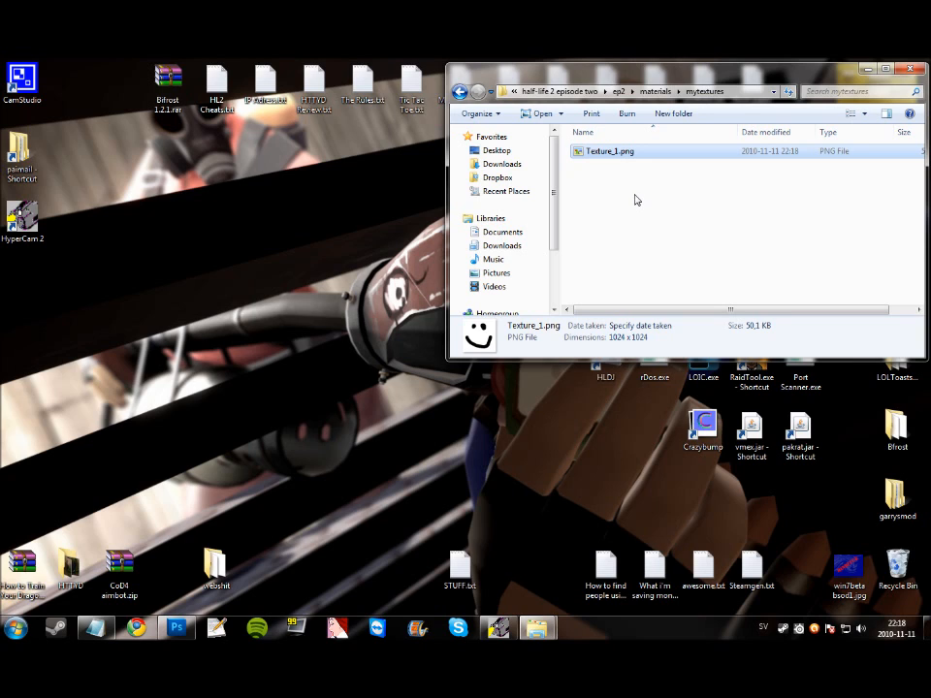
click(636, 200)
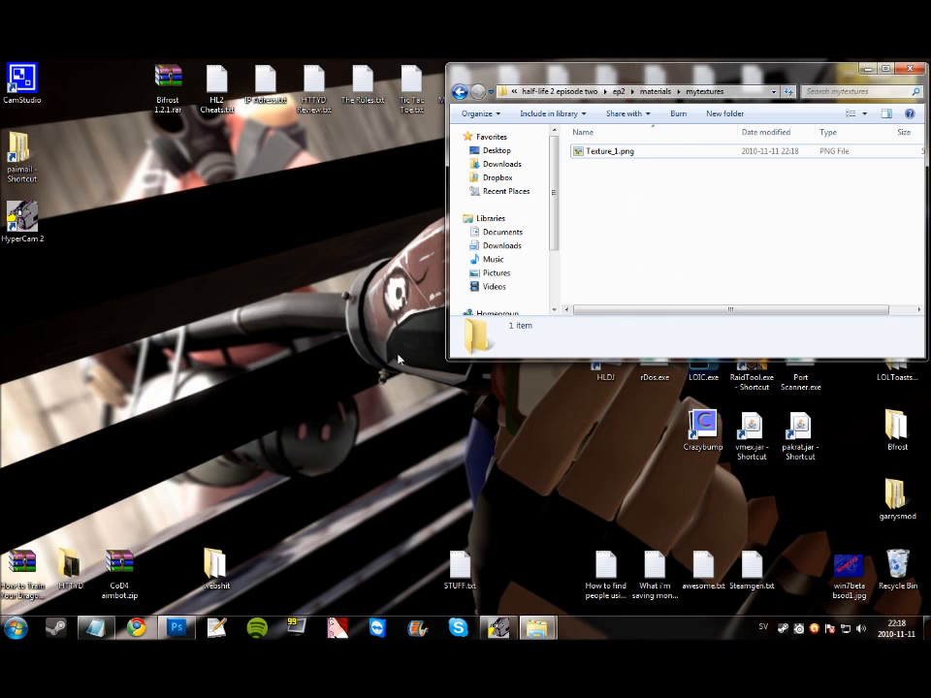
- Switch to Chrome and search the web for "VTF edit"
click(140, 630)
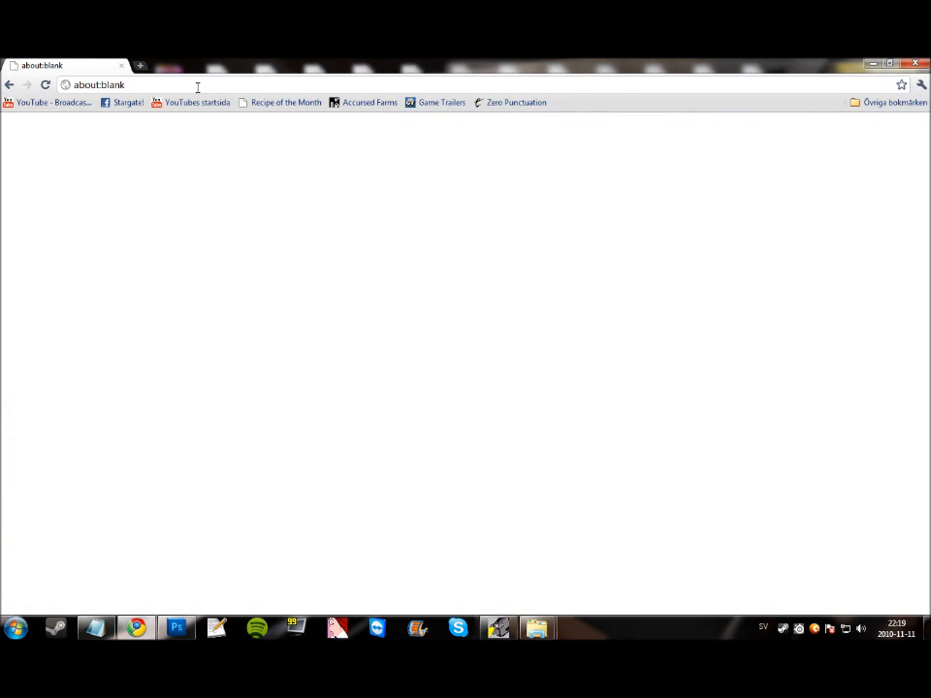
click(197, 87)
text(VTF)
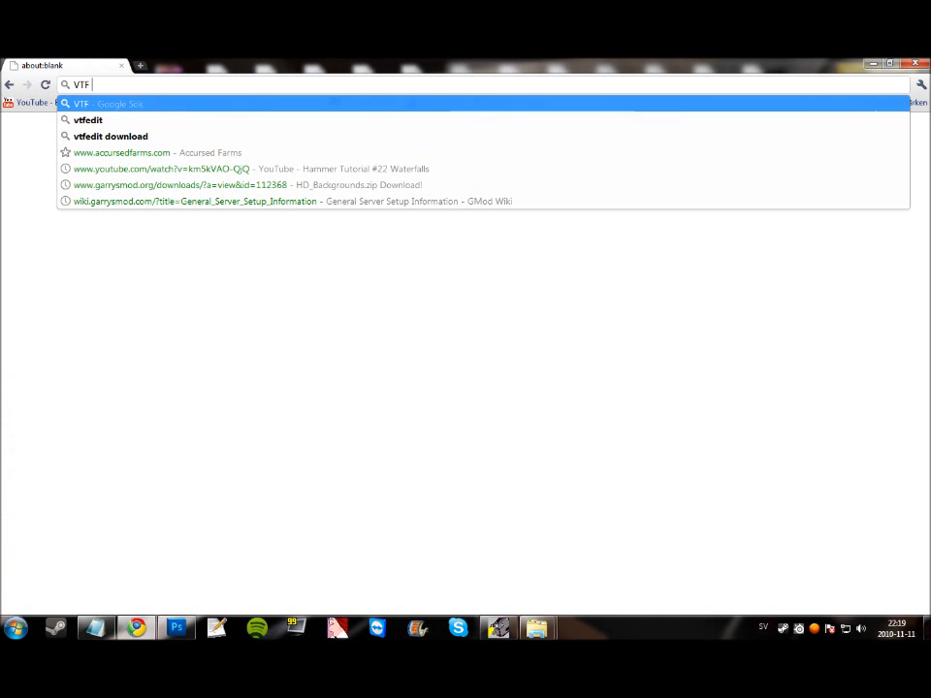
text( edit)
key(Return)
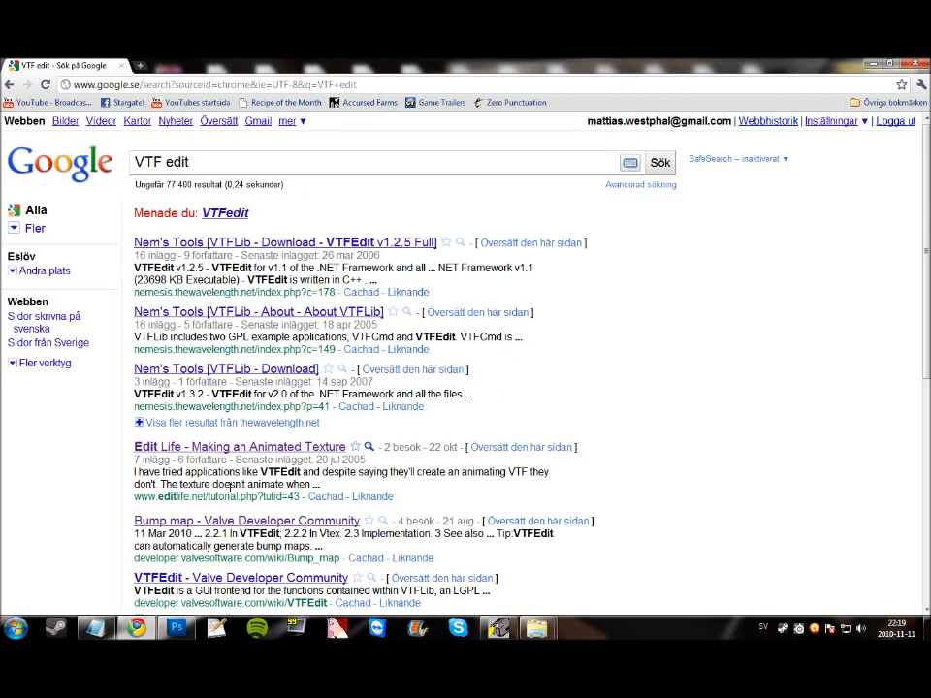
- Open the Nem's Tools VTFEdit v1.2.5 Full page in a new tab and download the installer
middle_click(142, 244)
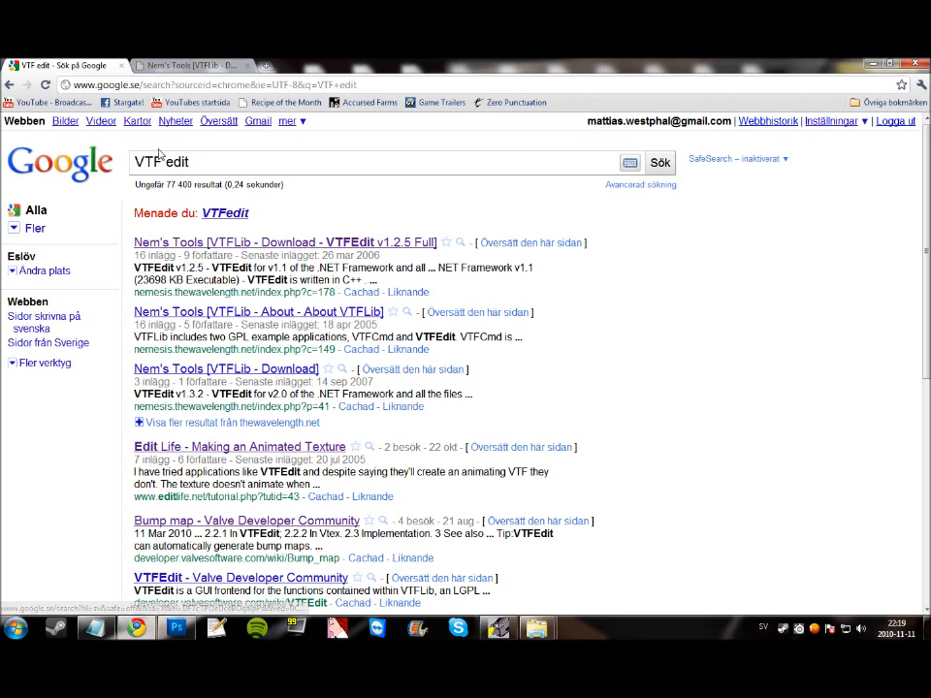
click(176, 70)
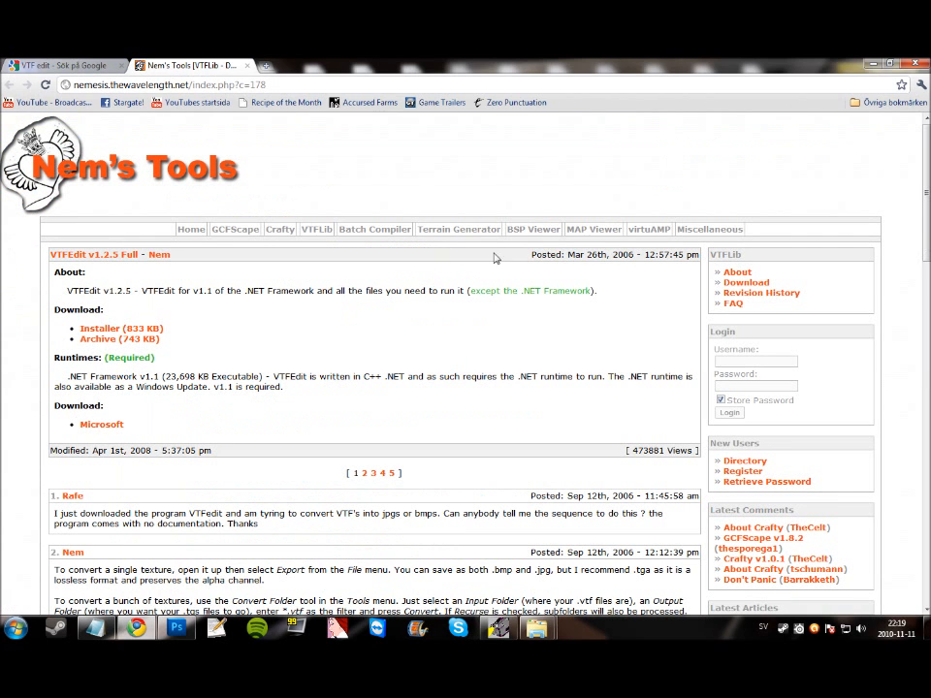
drag(139, 317, 66, 291)
click(114, 316)
click(133, 330)
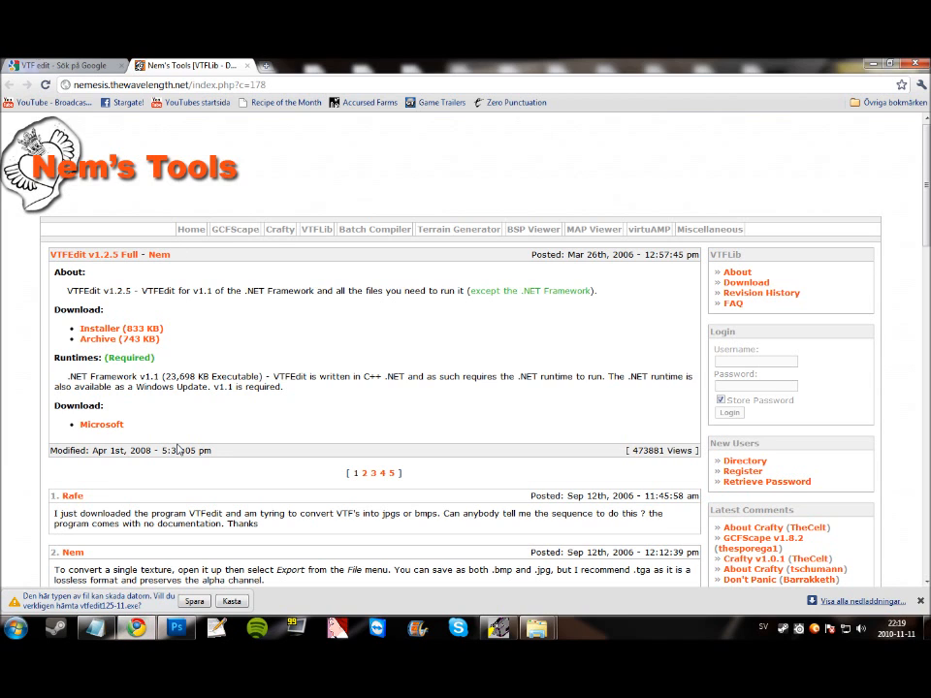
click(194, 601)
- Show the downloaded vtfedit125-11.exe in its folder, reposition that window, and close it
click(129, 600)
click(170, 583)
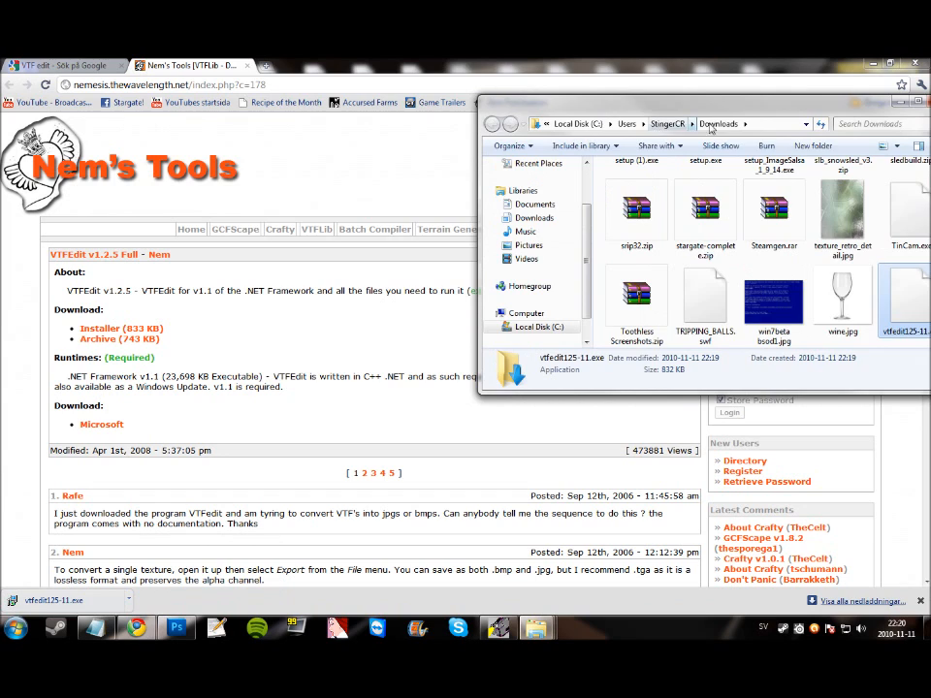
drag(596, 102, 344, 78)
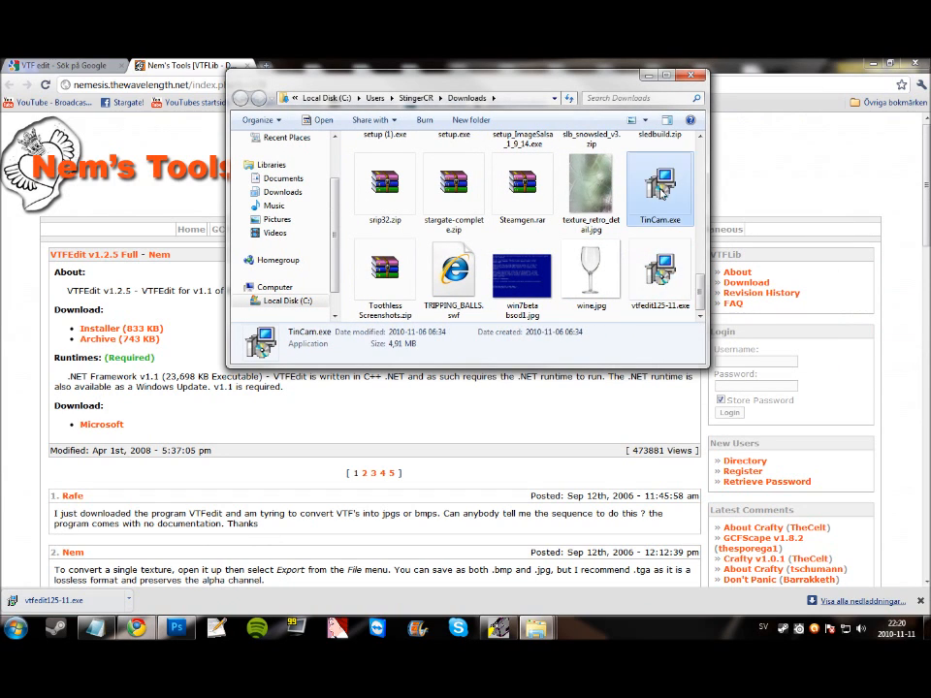
click(692, 82)
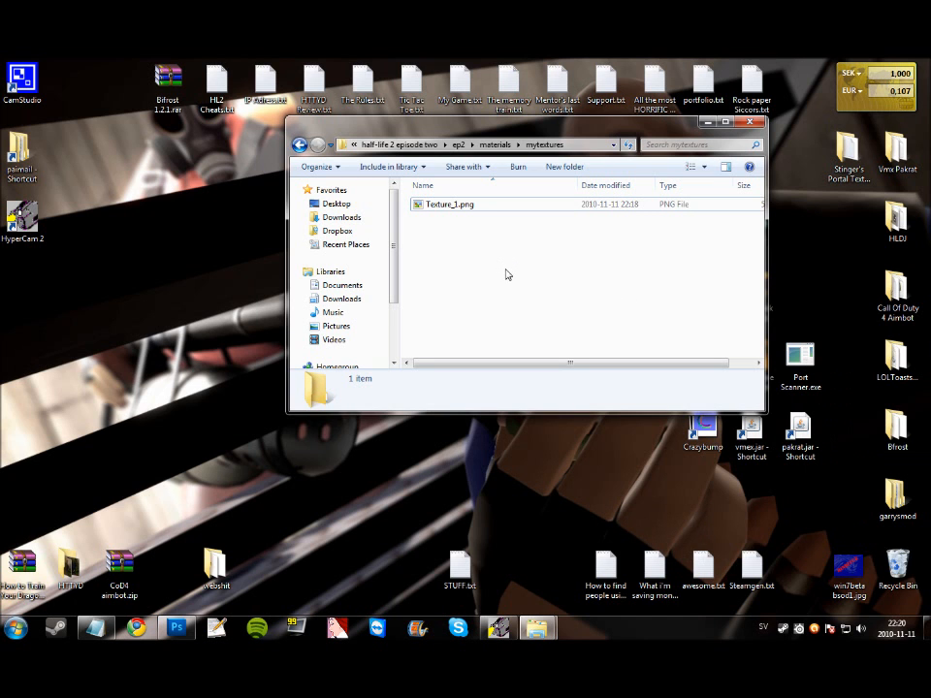
- Open Texture_1.png from the mytextures folder with VTFEdit, without making VTFEdit the default program for PNG files
click(464, 207)
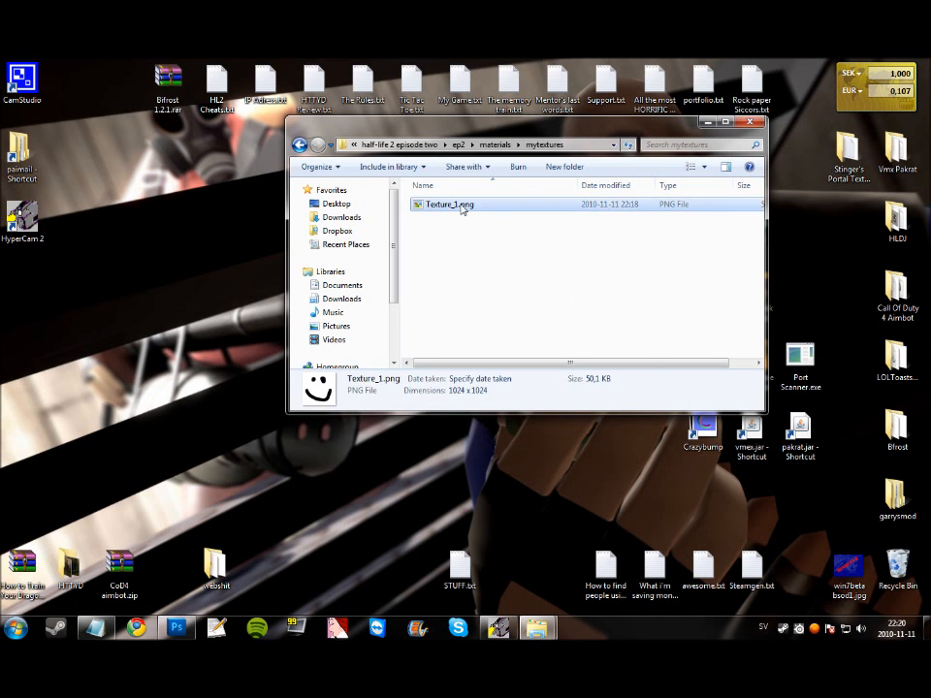
right_click(461, 206)
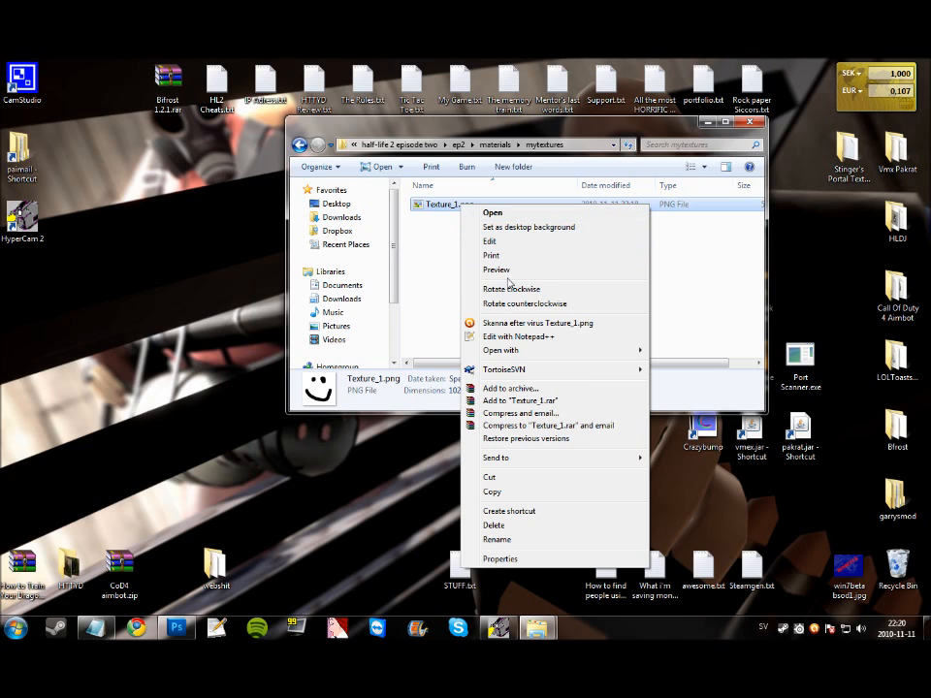
mouse_move(582, 350)
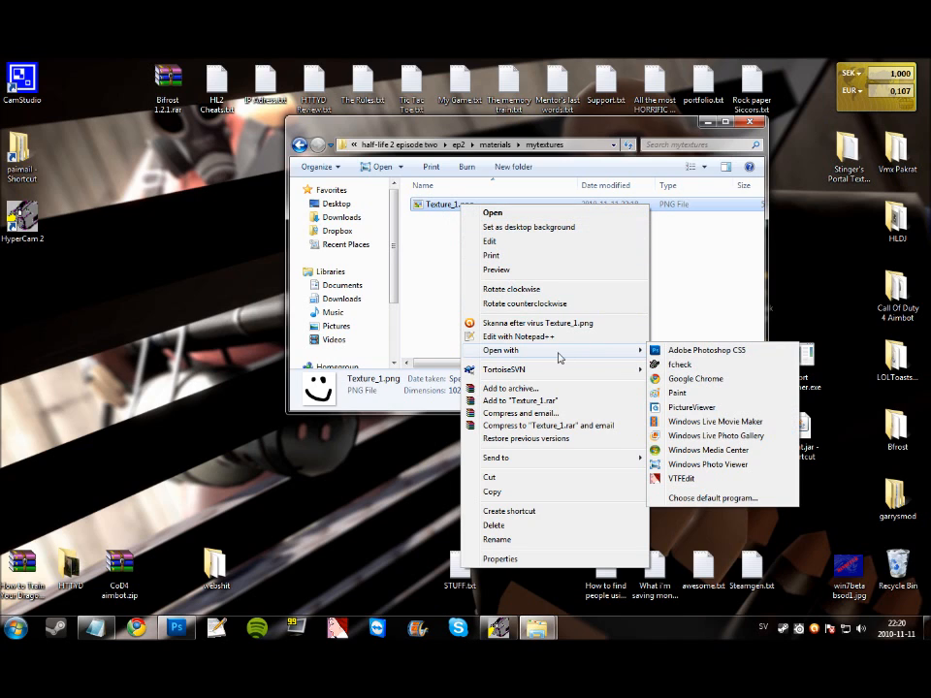
click(688, 499)
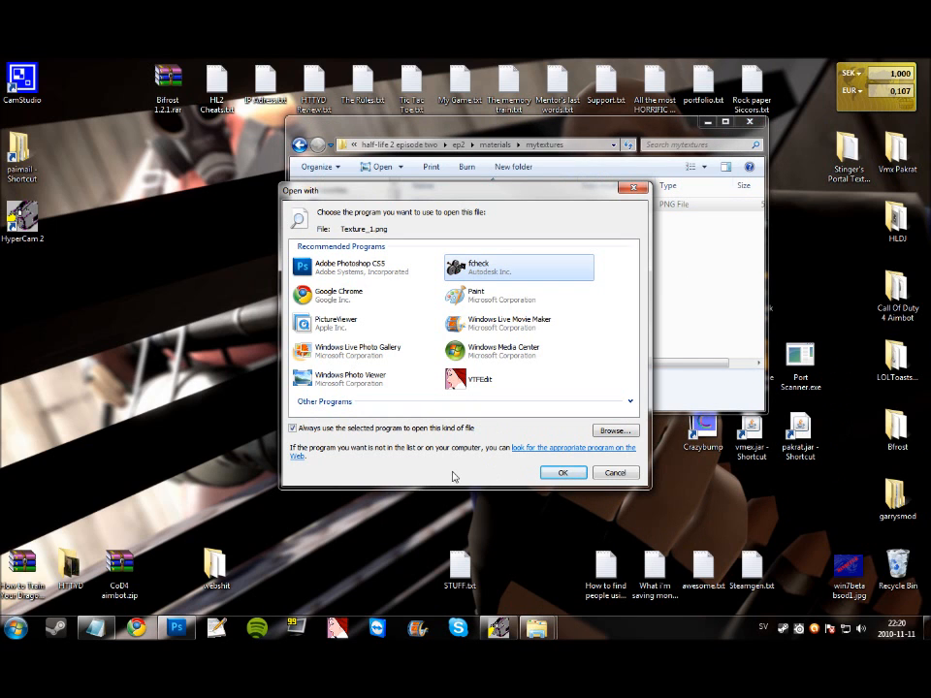
key(Down)
key(Down)
key(Down)
key(Down)
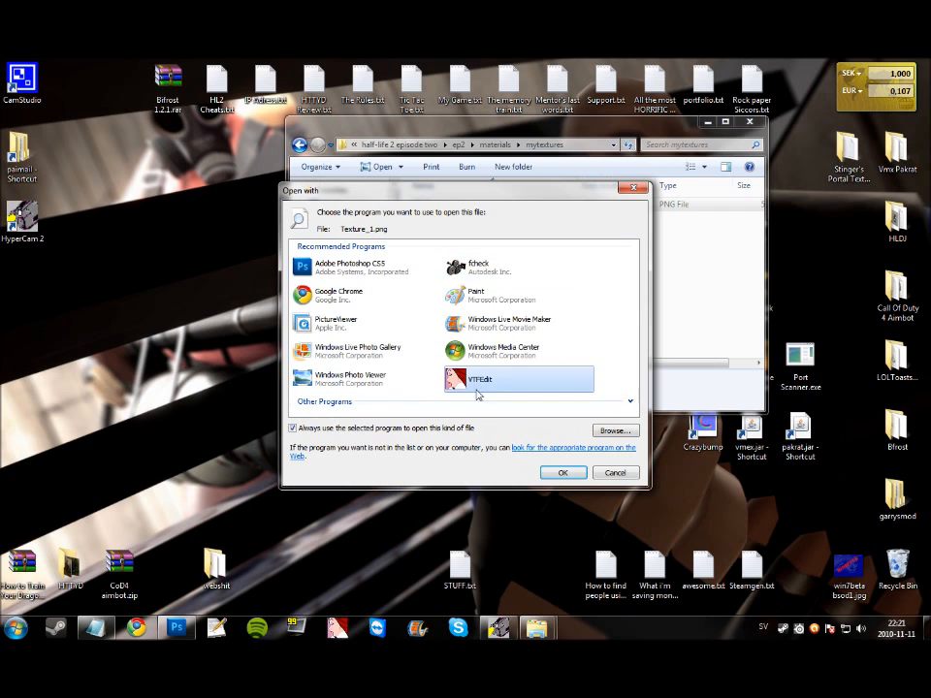
click(292, 431)
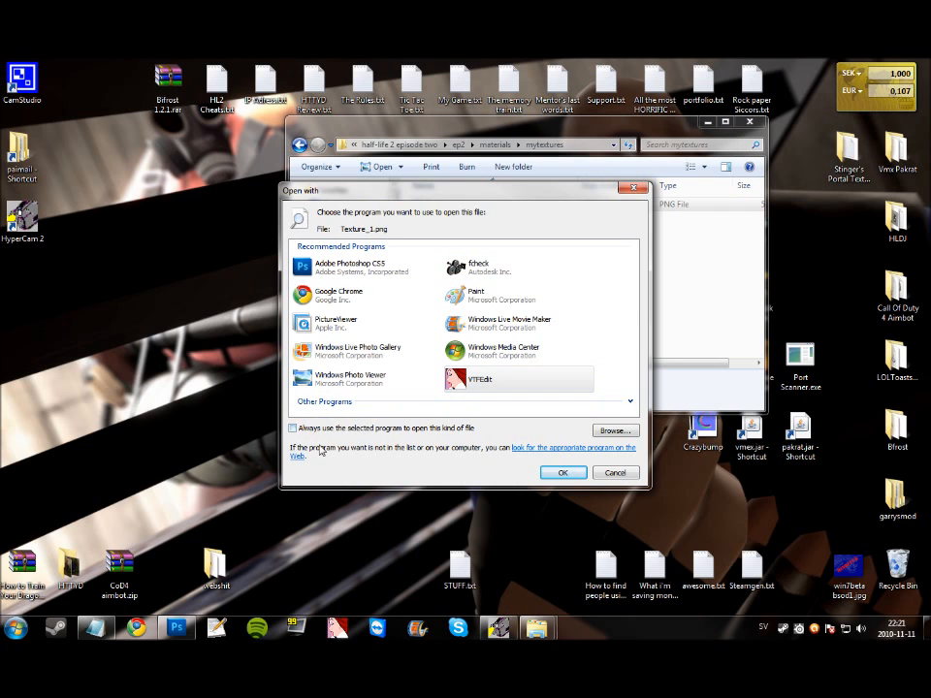
click(561, 472)
right_click(555, 472)
click(484, 490)
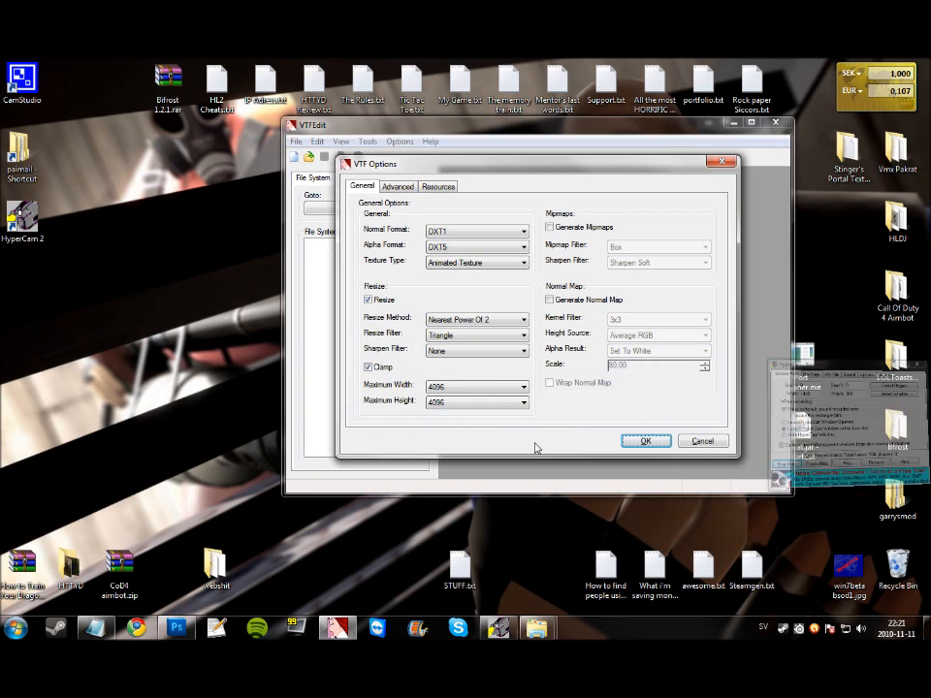
- Import the image with Resize disabled in the VTF options, keeping the texture type as Animated Texture
drag(446, 175, 452, 170)
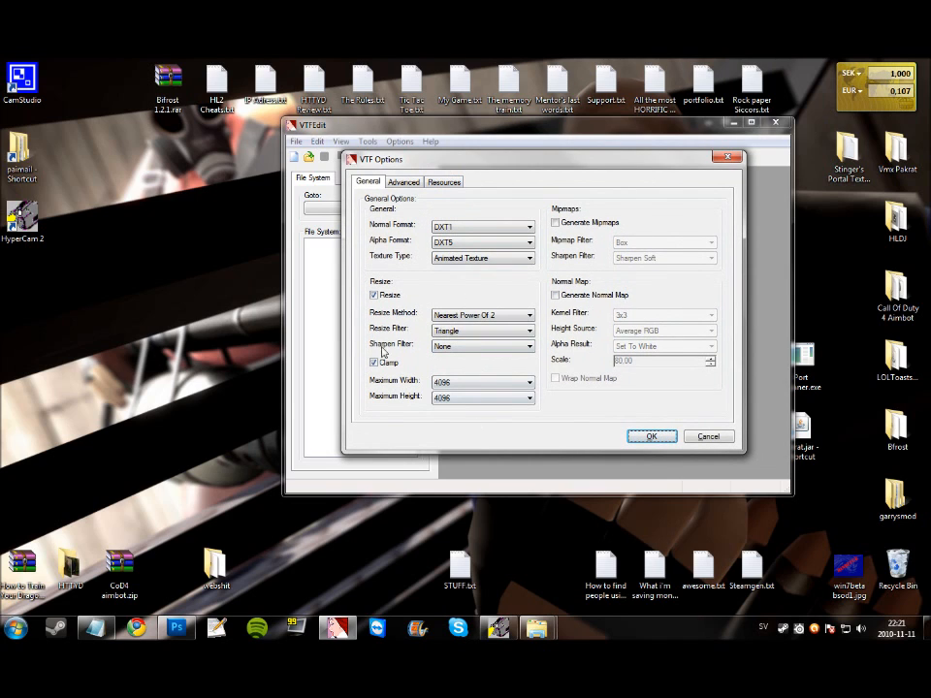
click(373, 296)
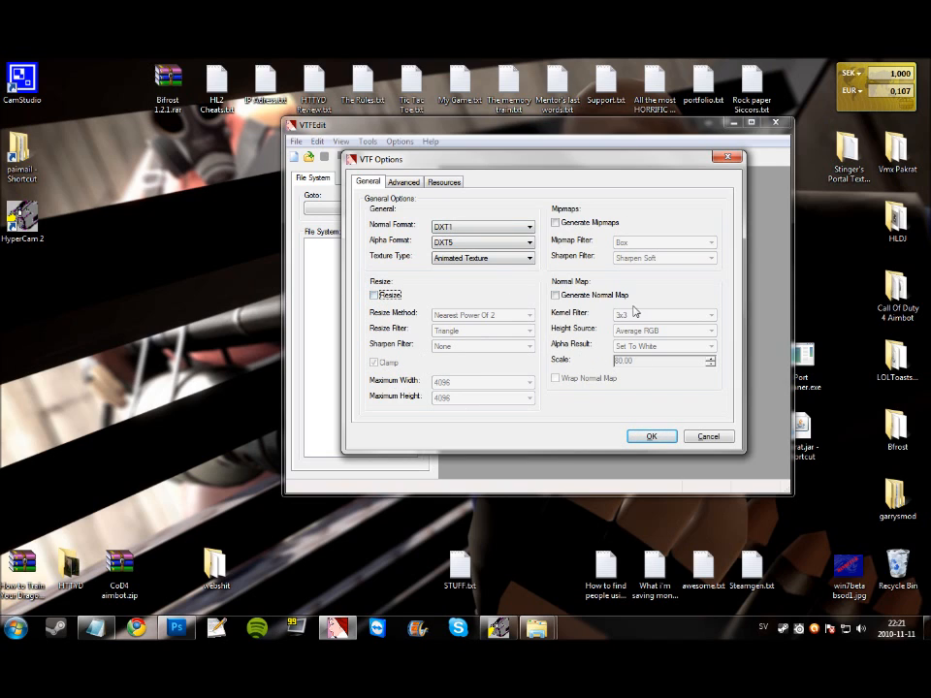
click(477, 258)
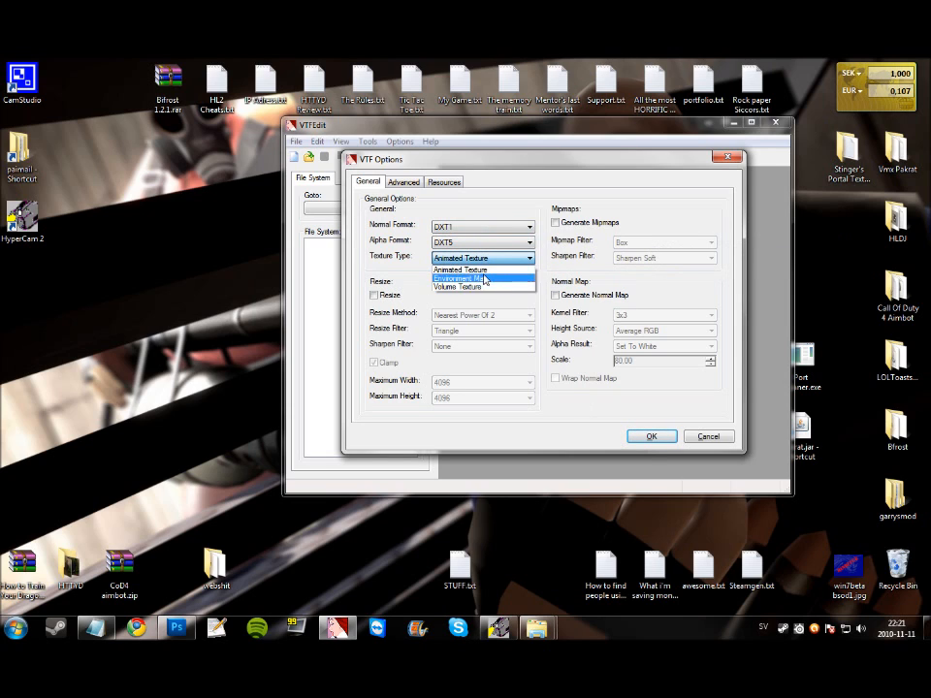
click(403, 273)
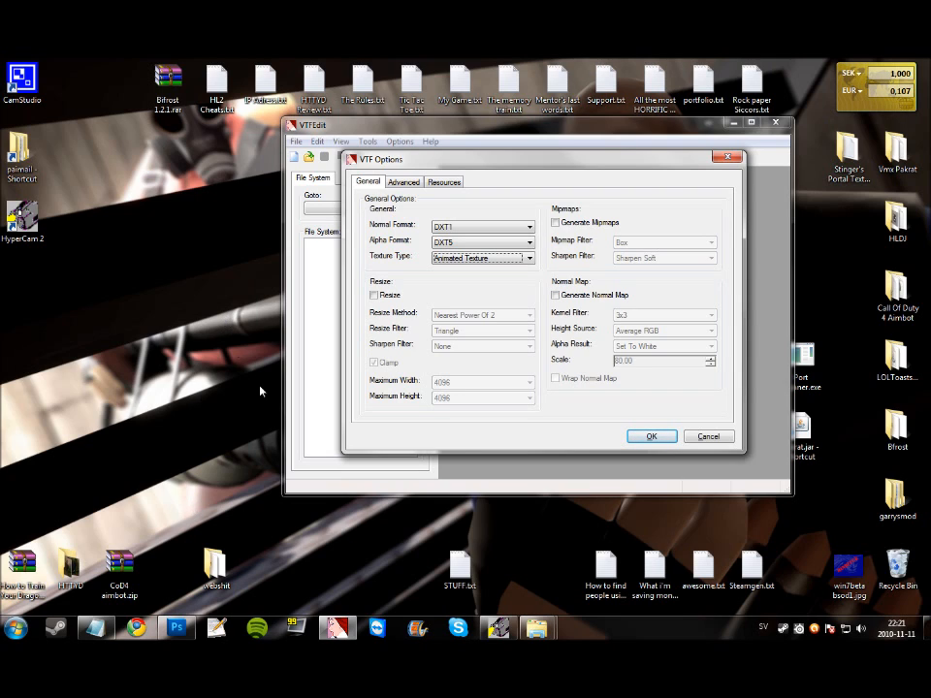
click(648, 437)
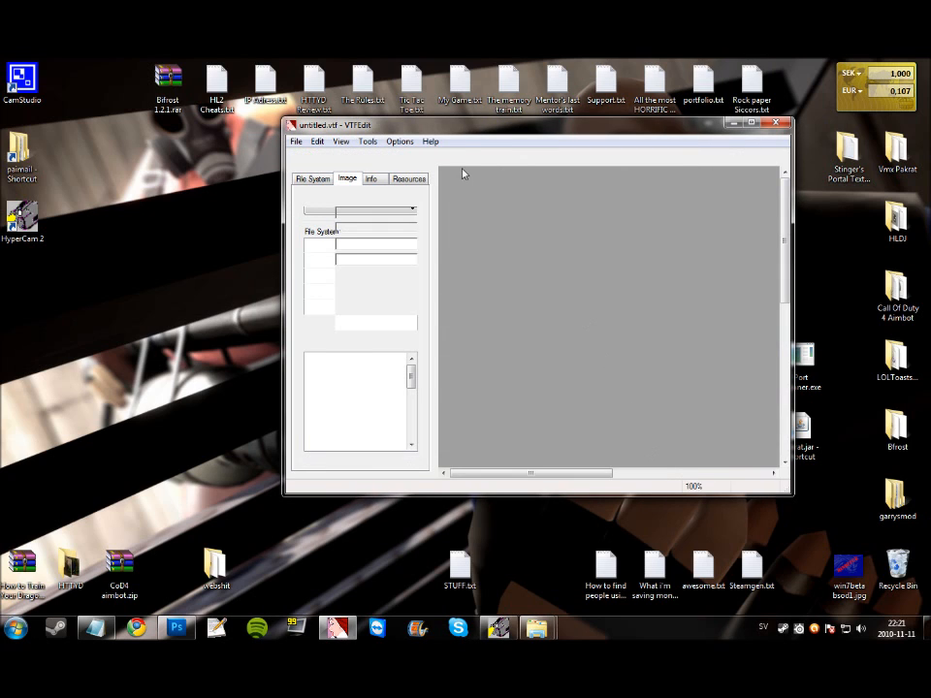
- Move the VTFEdit window aside and look over the imported smiley texture
drag(489, 136, 351, 115)
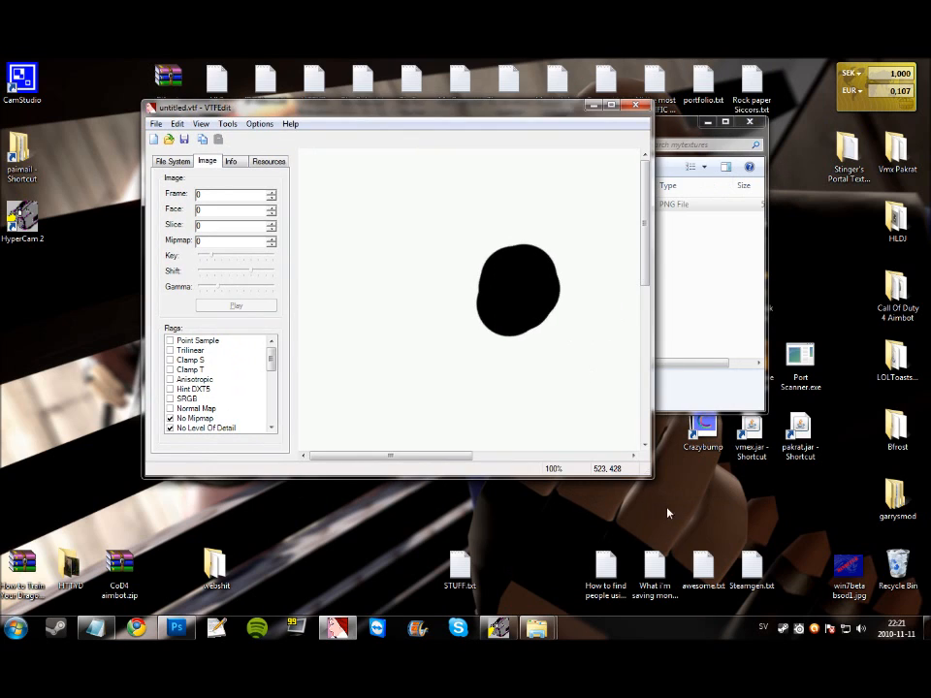
drag(424, 455, 478, 457)
mouse_move(645, 248)
mouse_down()
mouse_move(650, 373)
mouse_move(643, 241)
mouse_up()
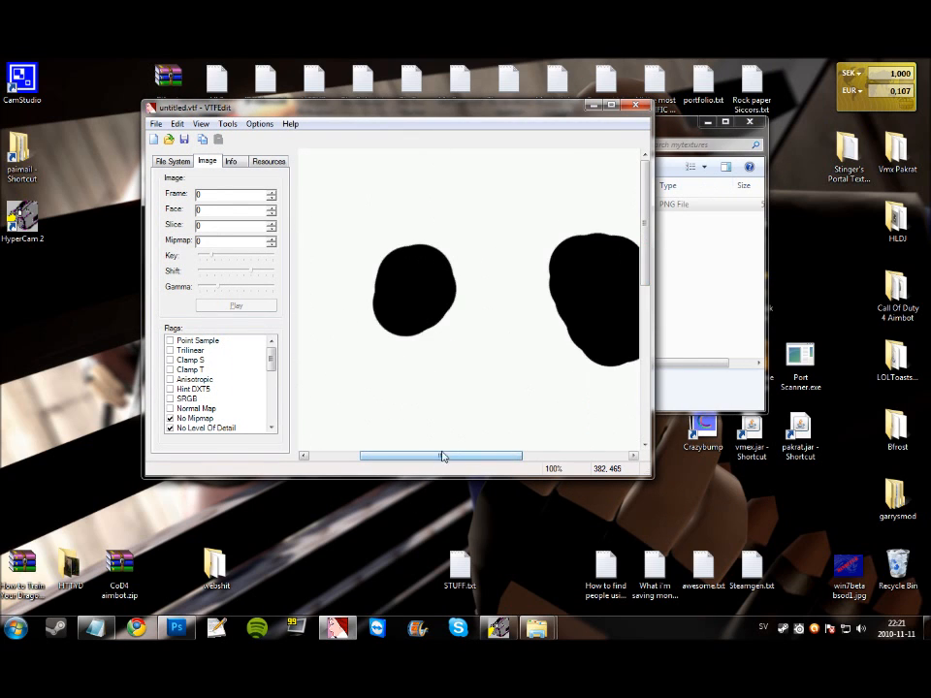
drag(440, 454, 390, 454)
mouse_move(271, 367)
mouse_down()
mouse_move(272, 412)
mouse_move(271, 367)
mouse_up()
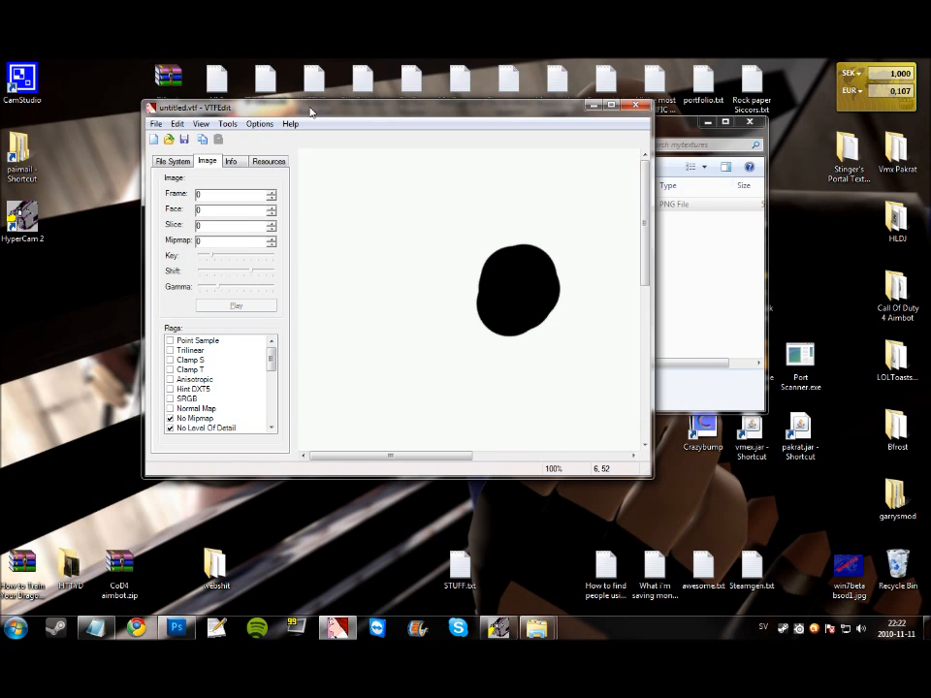
- Enable the automatic creation of a VMT file in VTFEdit
drag(311, 109, 291, 115)
click(238, 129)
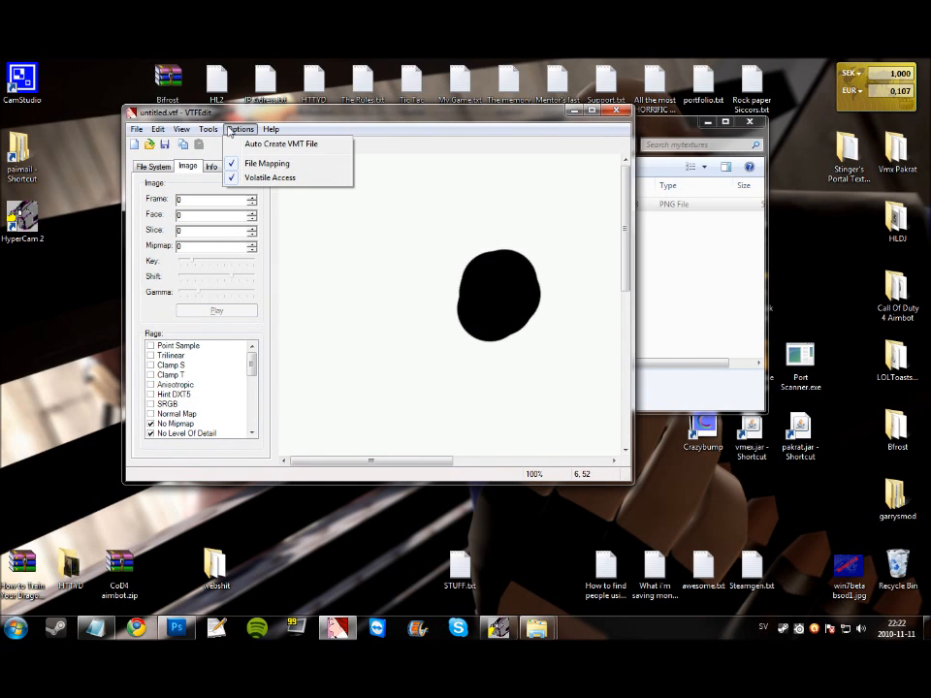
click(264, 150)
click(240, 129)
- Turn the Mask display of the texture off and back on
mouse_move(180, 134)
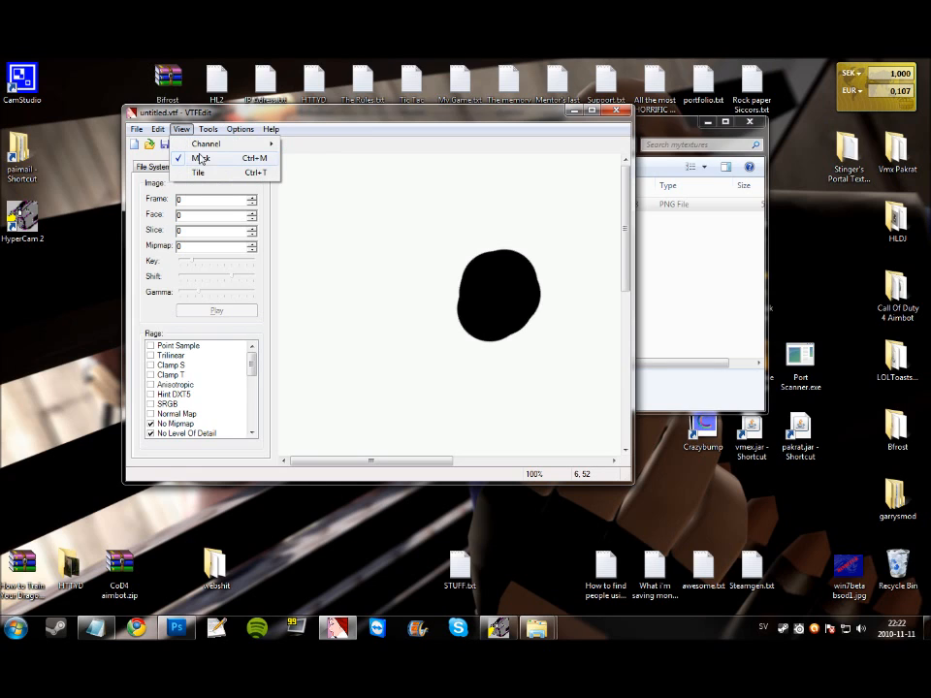
click(216, 161)
click(181, 130)
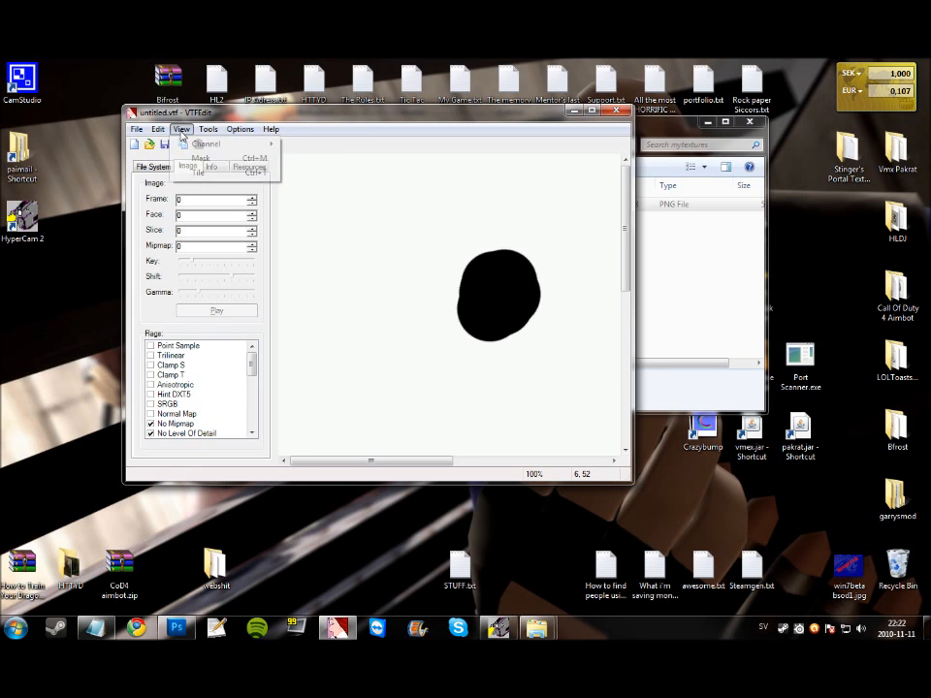
click(194, 161)
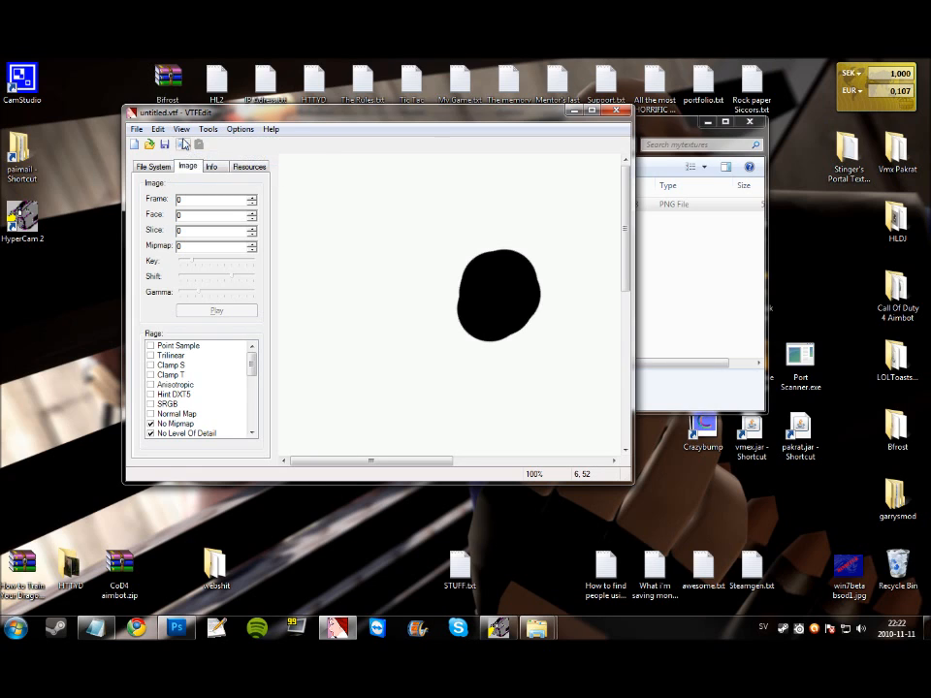
click(183, 133)
click(291, 120)
drag(291, 120, 308, 110)
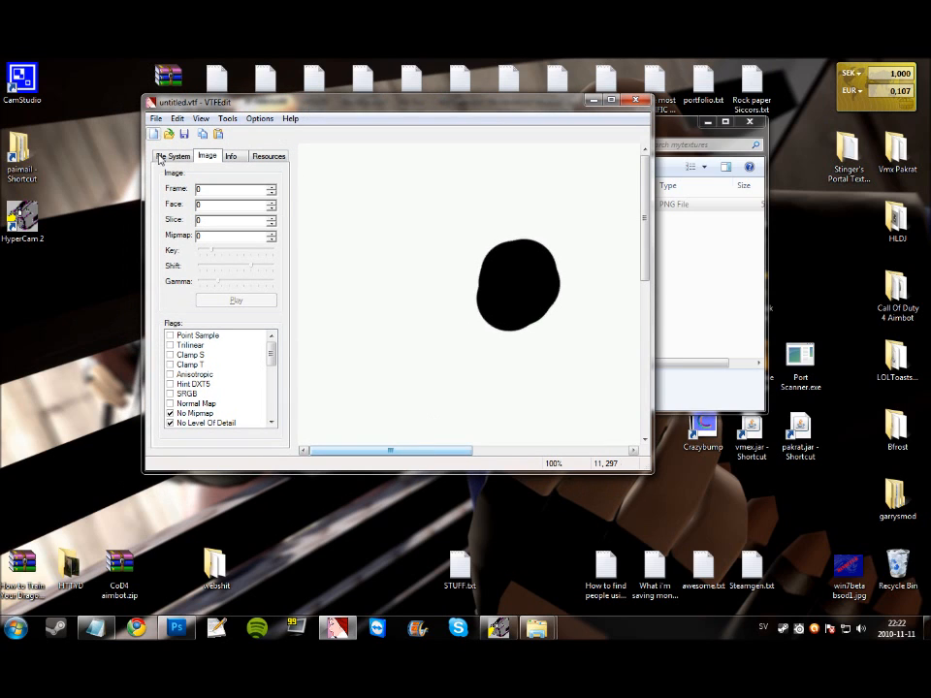
click(227, 119)
mouse_move(201, 120)
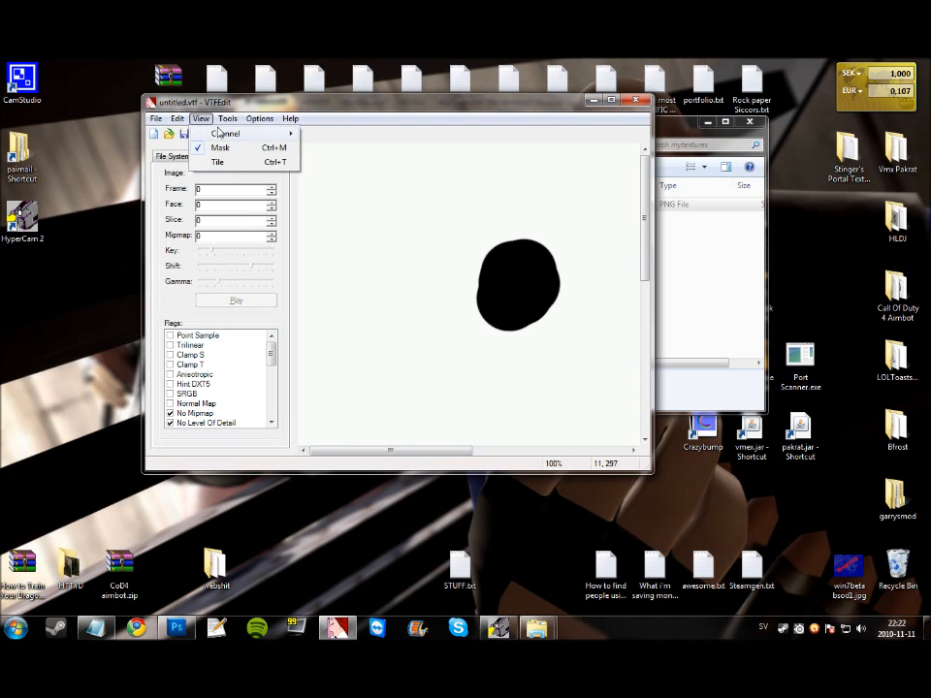
mouse_move(291, 124)
mouse_move(259, 121)
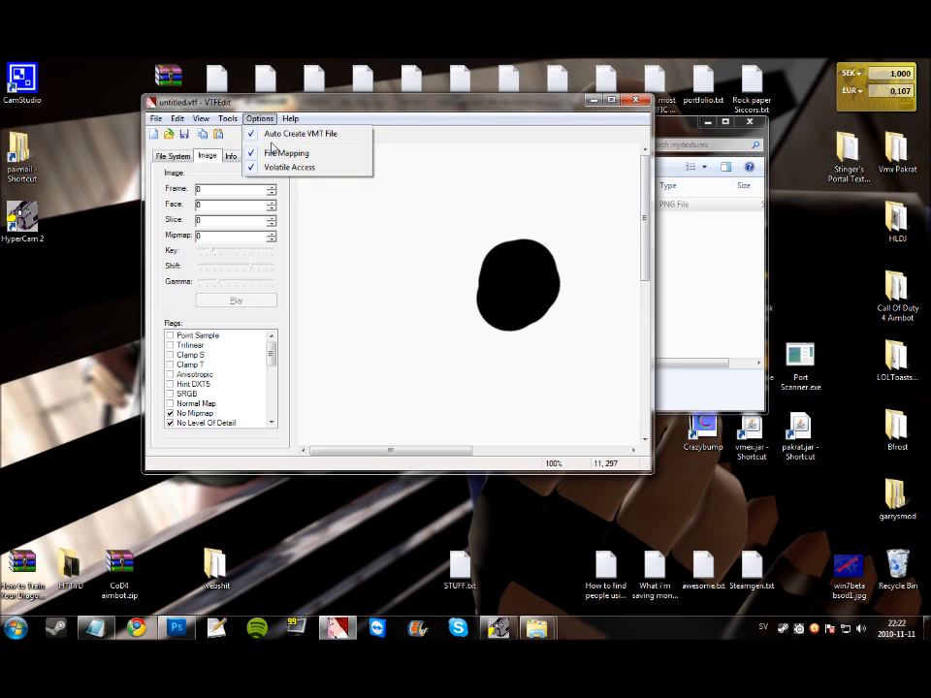
- Start saving the texture under a new name and browse to half-life 2 episode two's ep2/materials/mytextures folder
mouse_move(155, 118)
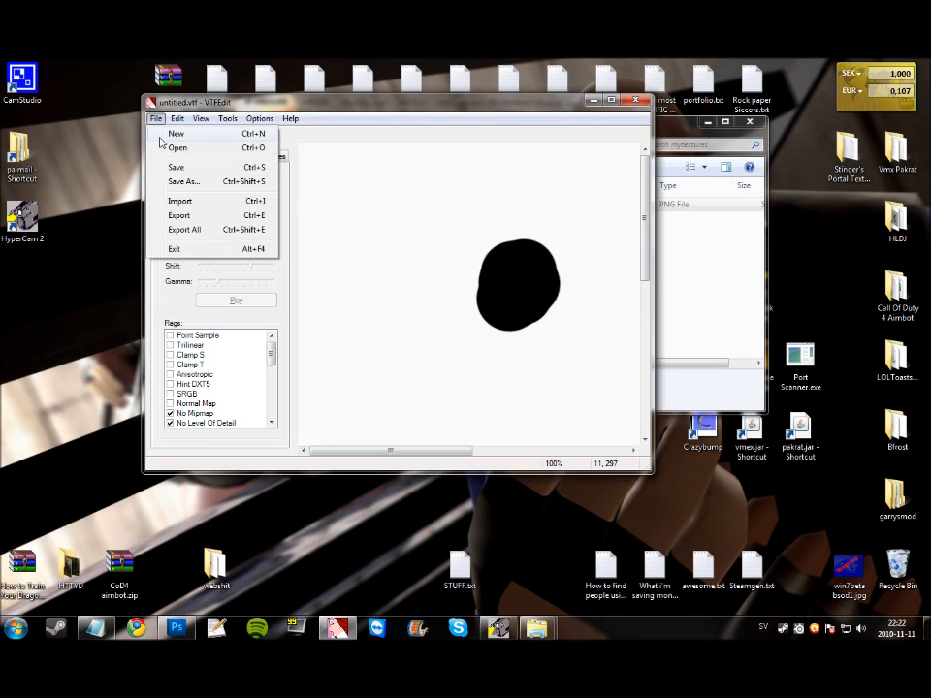
click(179, 185)
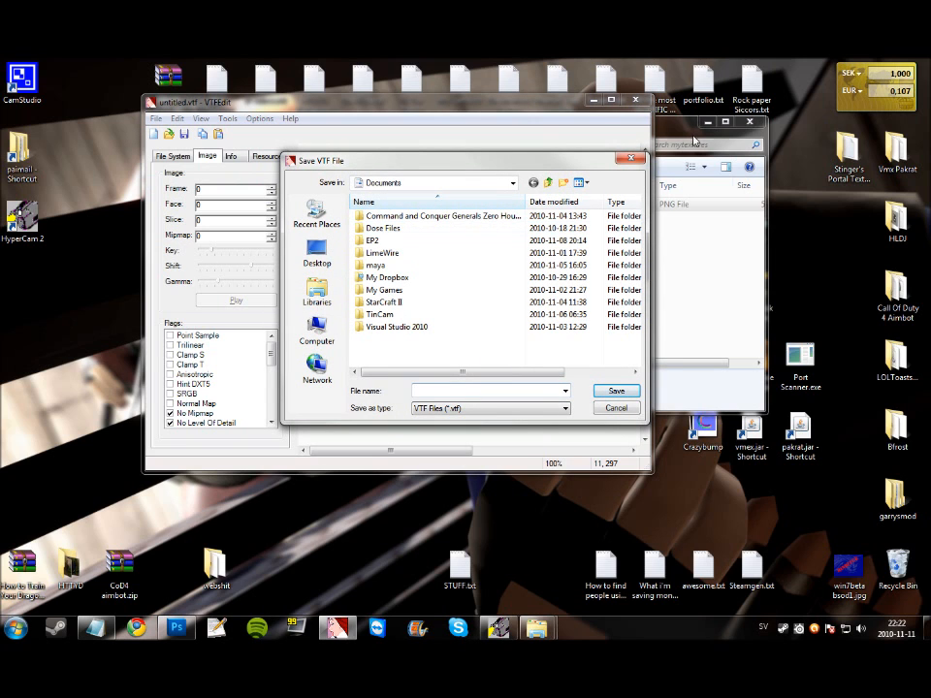
drag(691, 136, 887, 170)
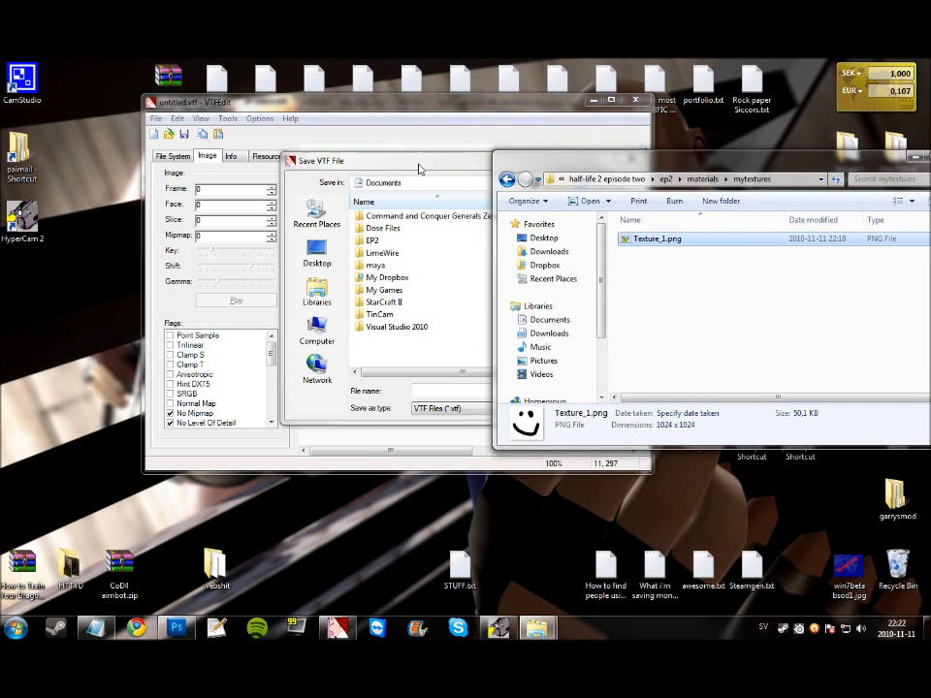
click(419, 167)
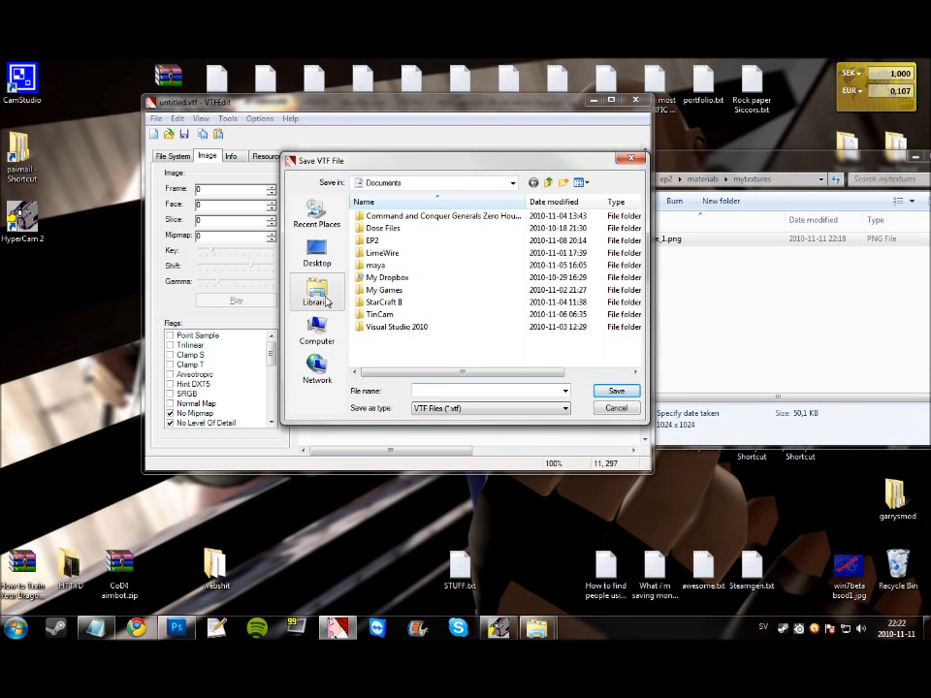
click(317, 254)
click(426, 361)
scroll(423, 366, down, 2)
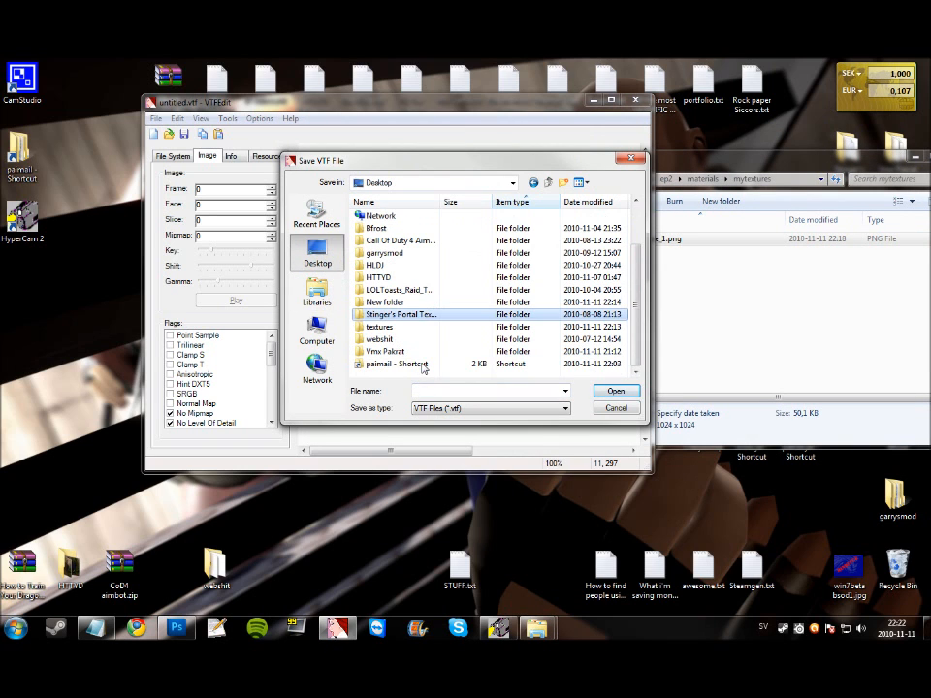
double_click(421, 366)
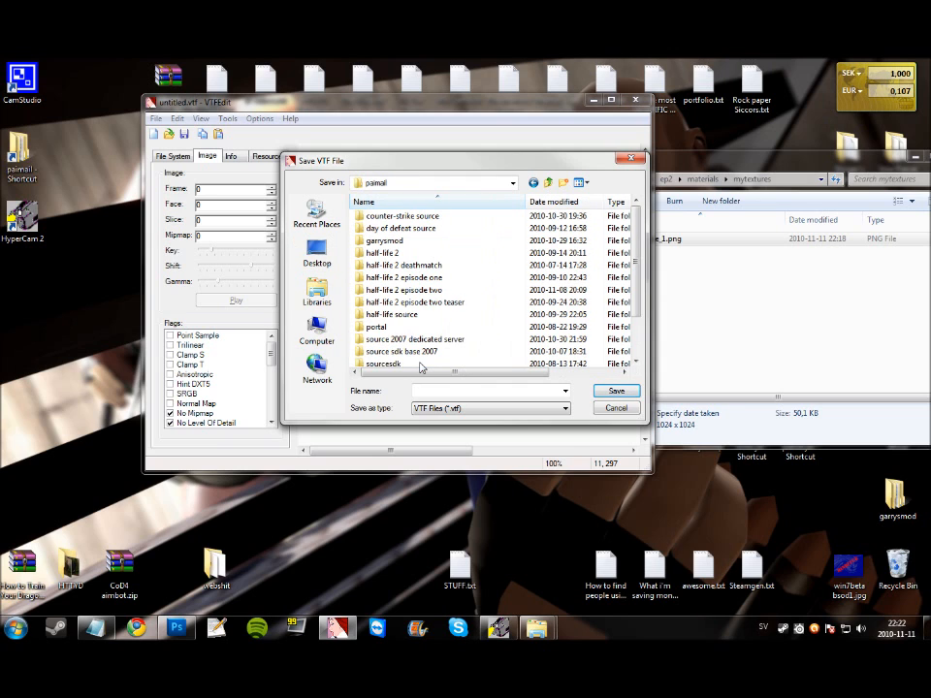
double_click(435, 291)
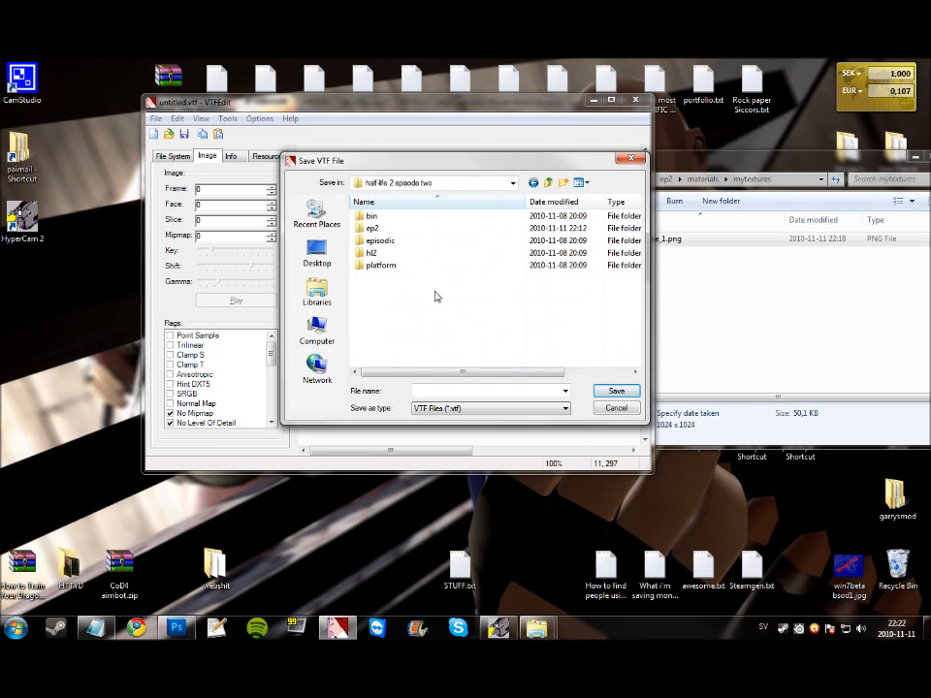
double_click(411, 229)
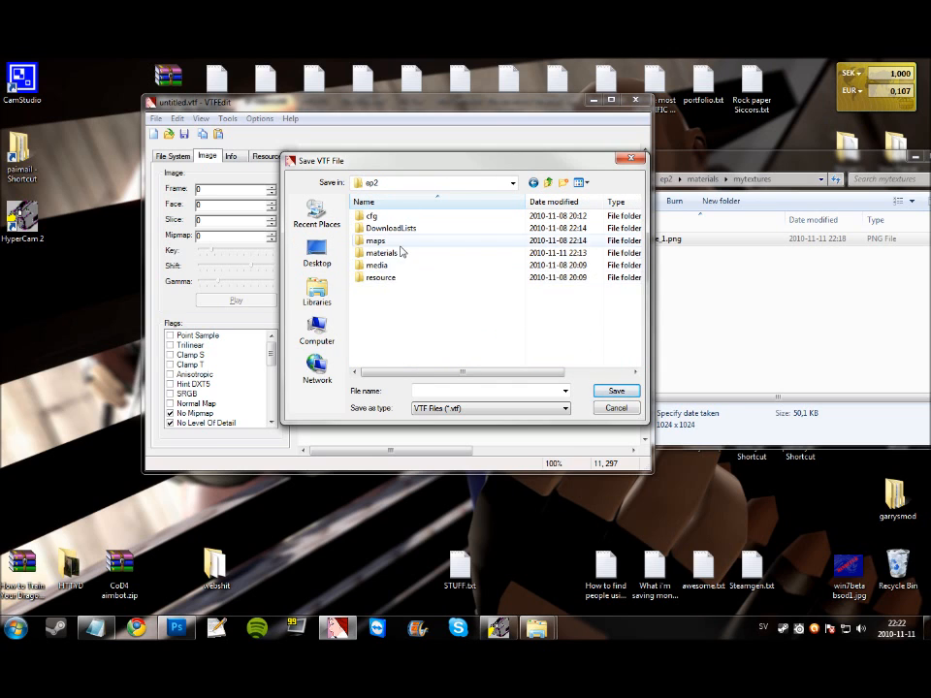
double_click(404, 253)
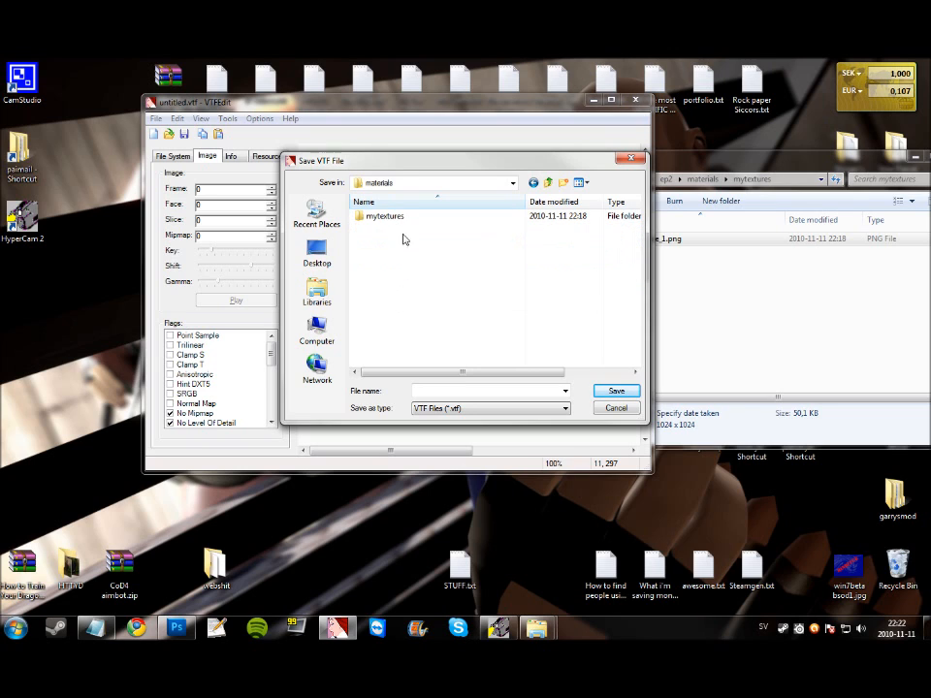
double_click(405, 217)
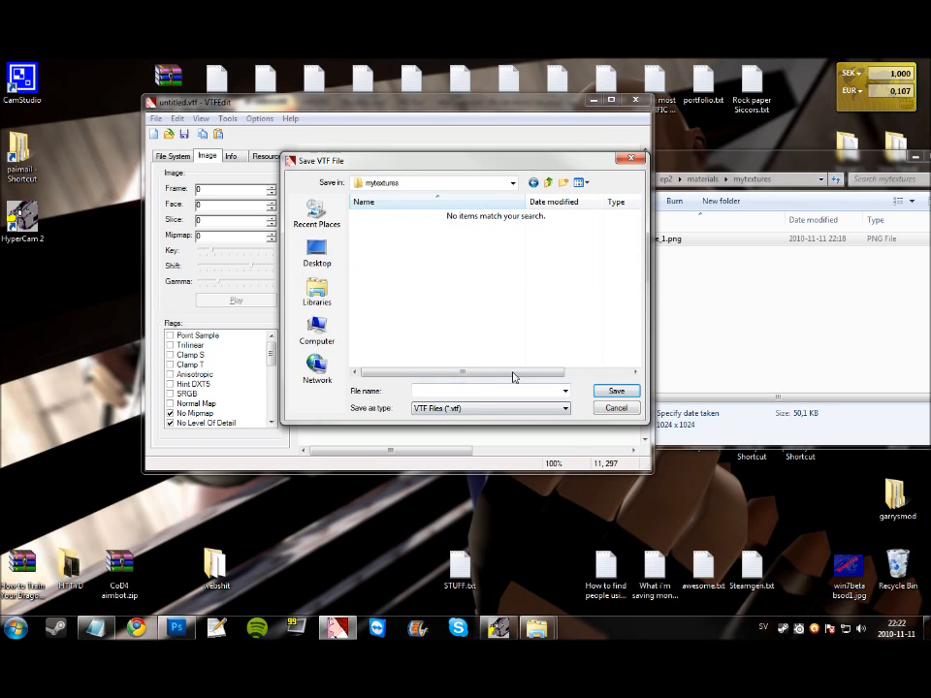
- Reuse the PNG's file name without its extension, Texture_1, and save the texture as a VTF file
click(724, 272)
click(670, 242)
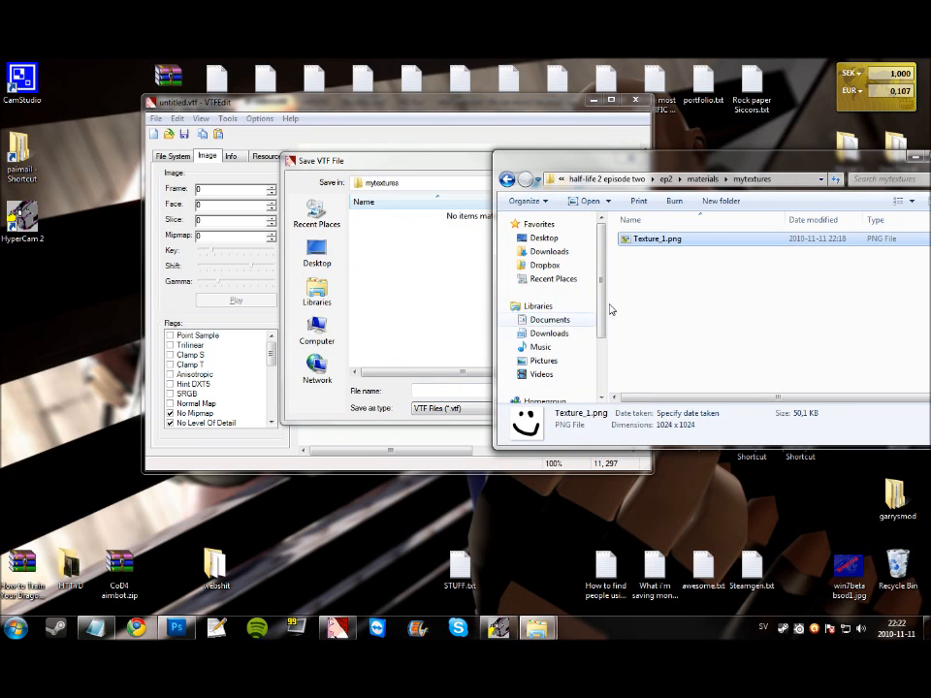
click(656, 240)
key(ctrl+c)
click(427, 391)
key(ctrl+v)
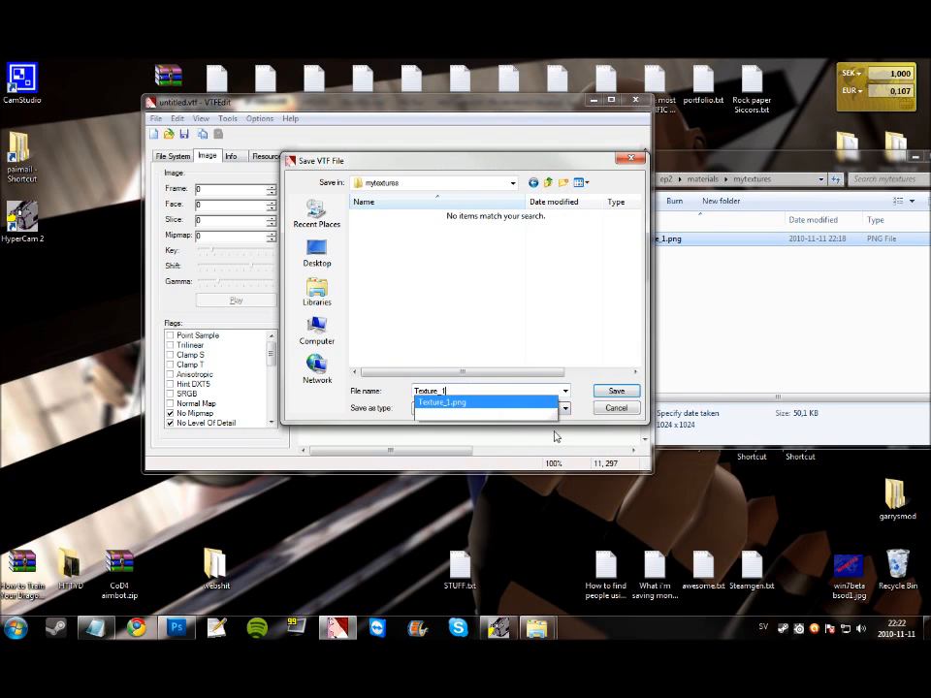
click(616, 392)
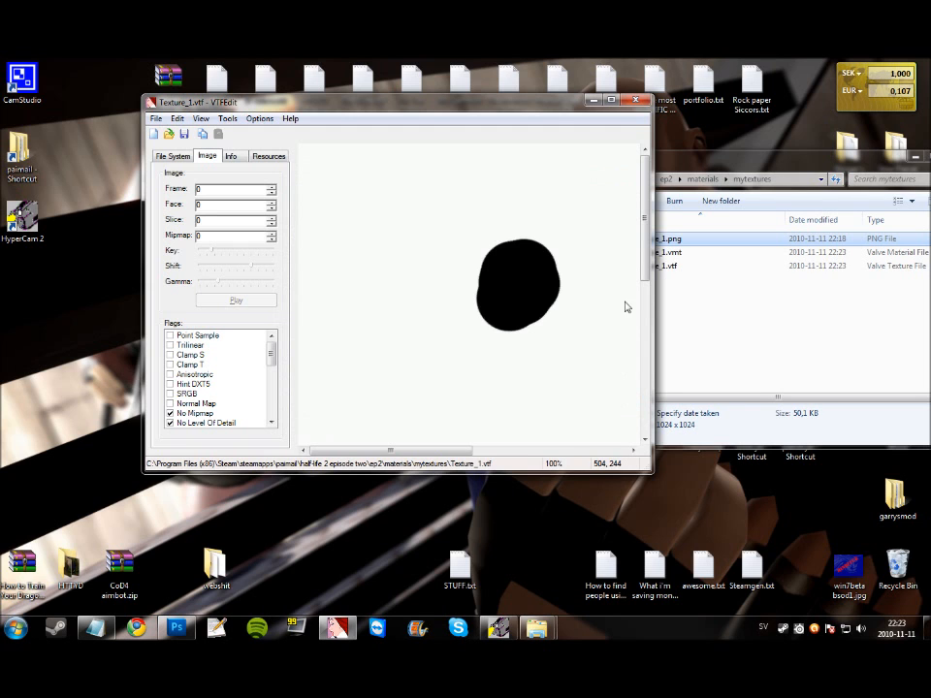
- Close VTFEdit and check the Texture_1.vmt and Texture_1.vtf files in the mytextures folder
click(636, 101)
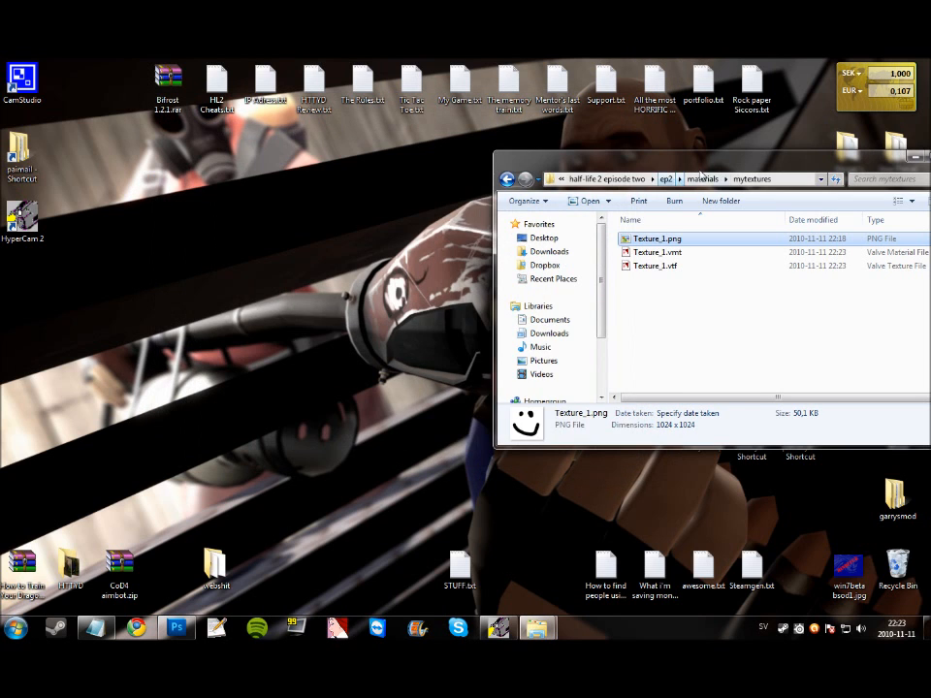
drag(666, 167, 394, 175)
click(351, 278)
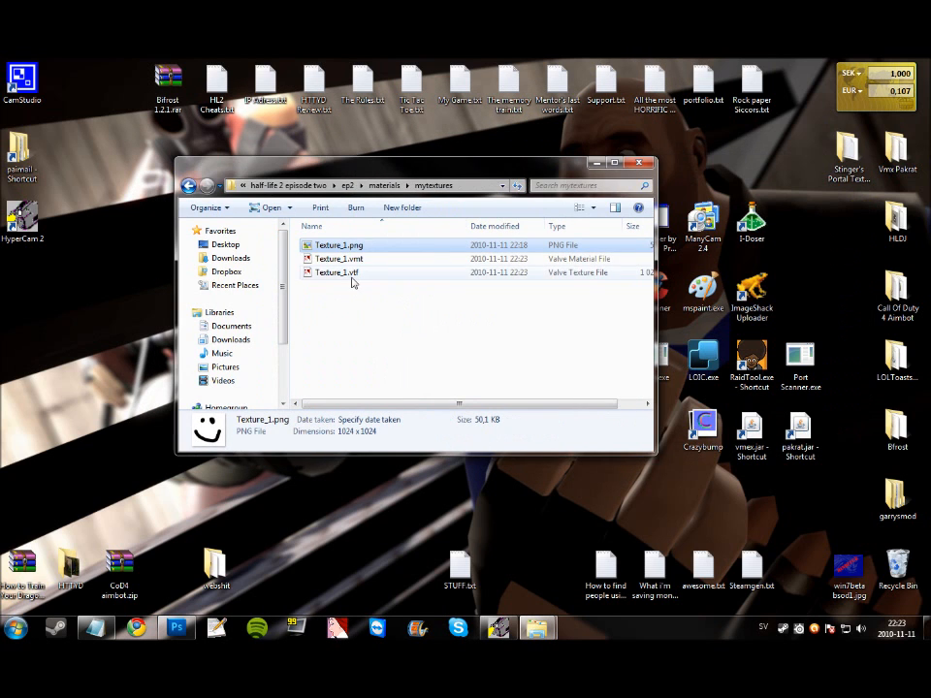
click(360, 259)
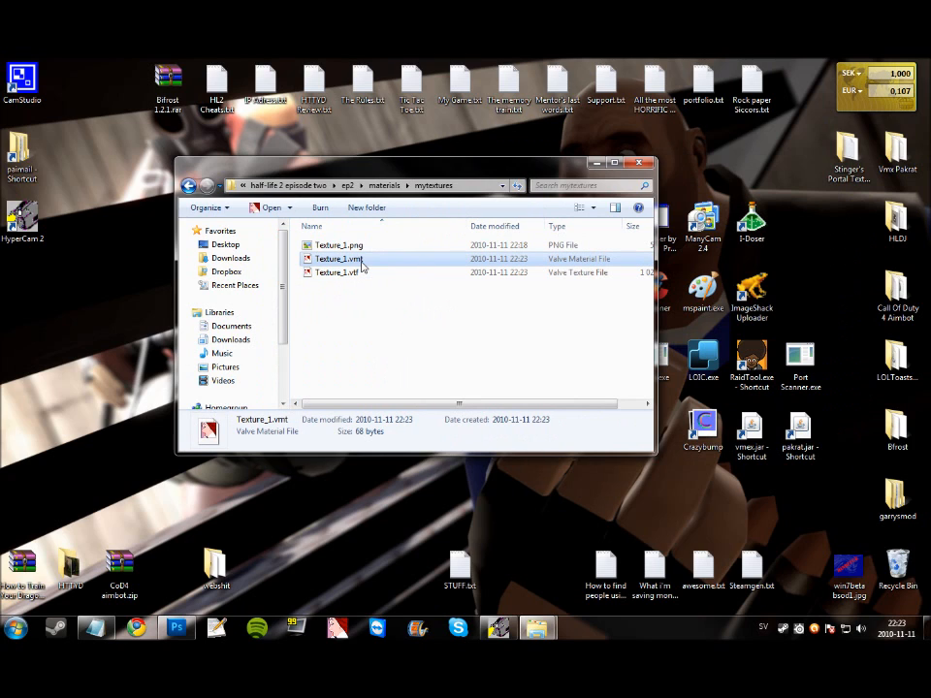
click(368, 311)
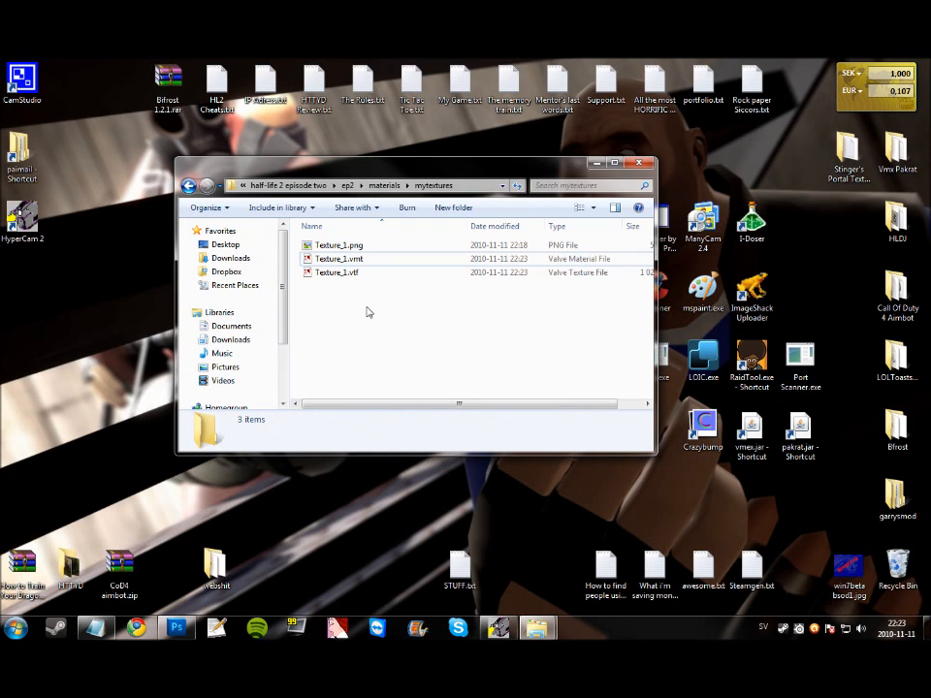
drag(409, 343, 300, 254)
click(378, 346)
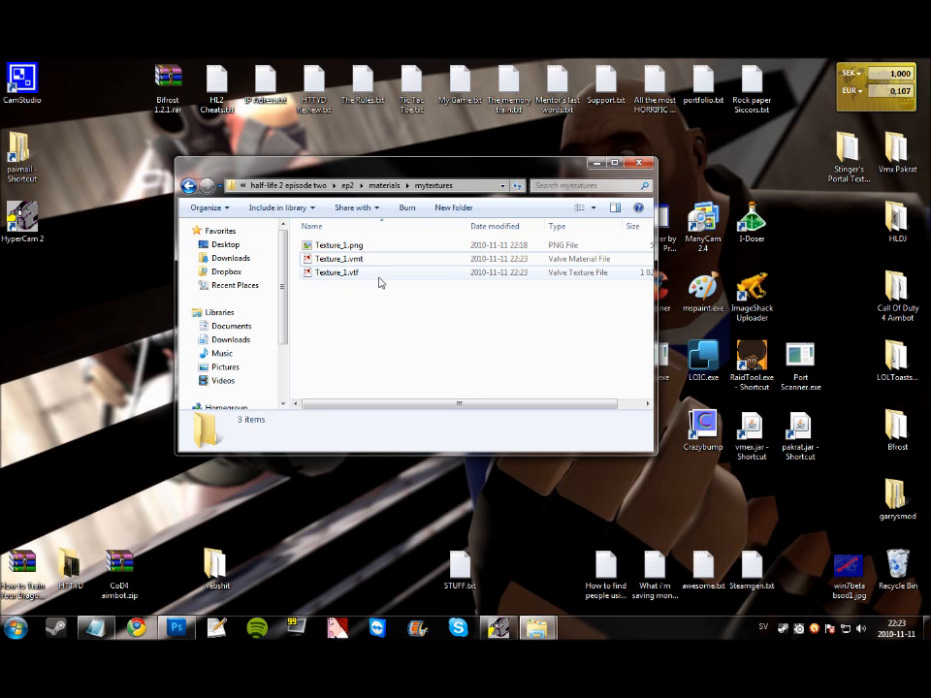
- Open Texture_1.vtf in VTFEdit, look over the texture image and close it again
click(334, 275)
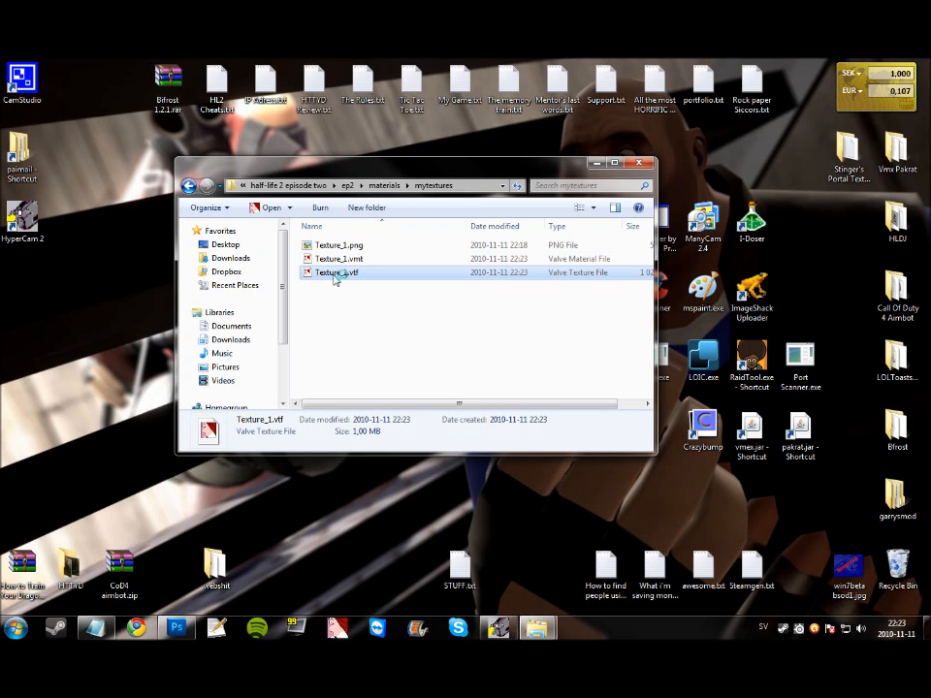
double_click(334, 273)
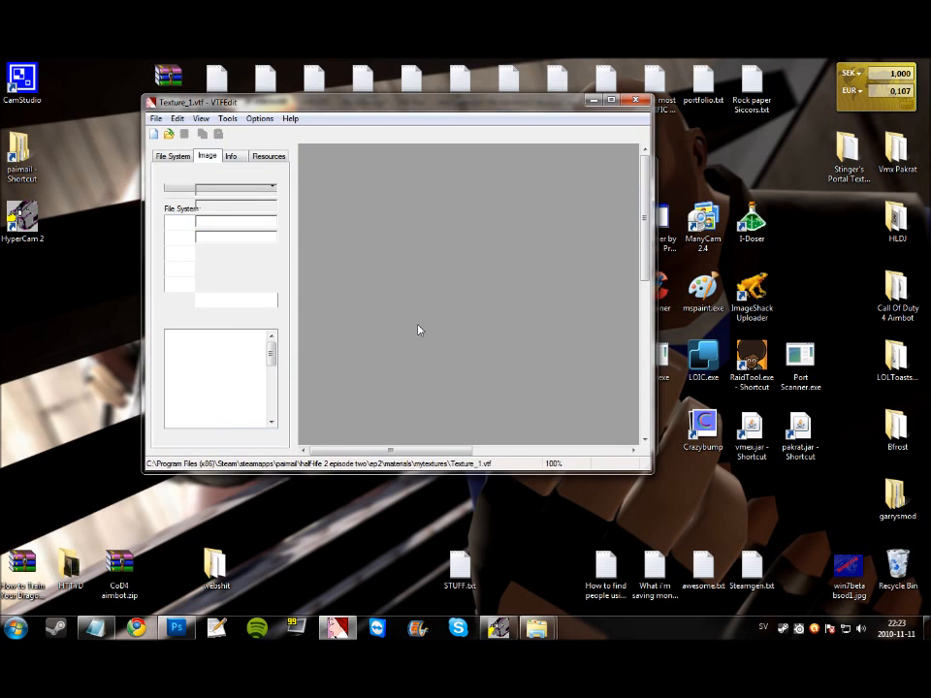
drag(643, 215, 644, 347)
mouse_move(454, 451)
mouse_down()
mouse_move(606, 461)
mouse_move(455, 459)
mouse_up()
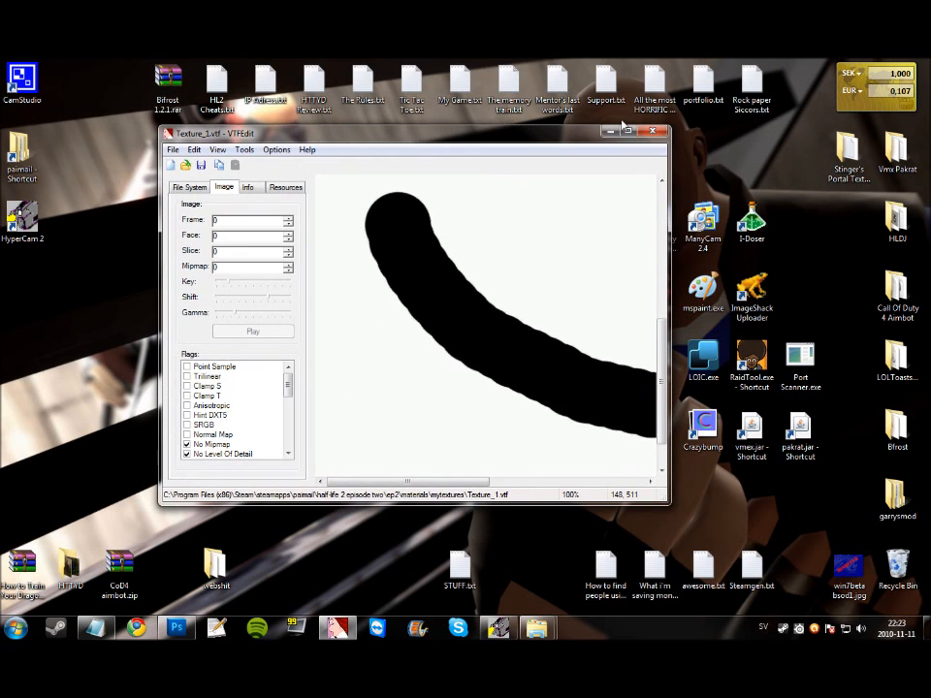
click(652, 133)
- Compare the file extensions of Texture_1.vmt and Texture_1.vtf in the mytextures folder
click(335, 259)
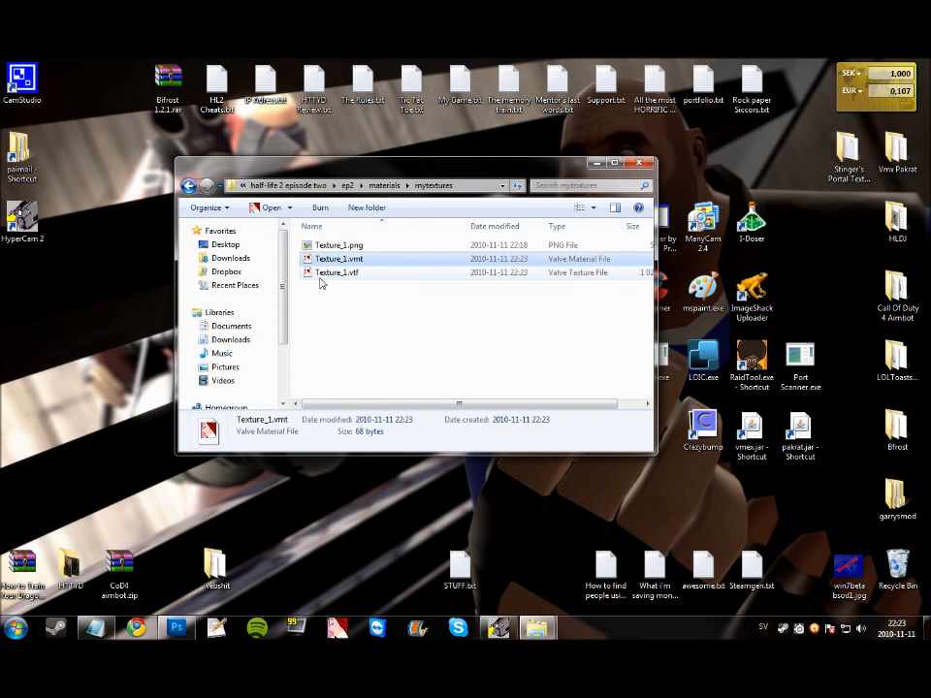
click(351, 258)
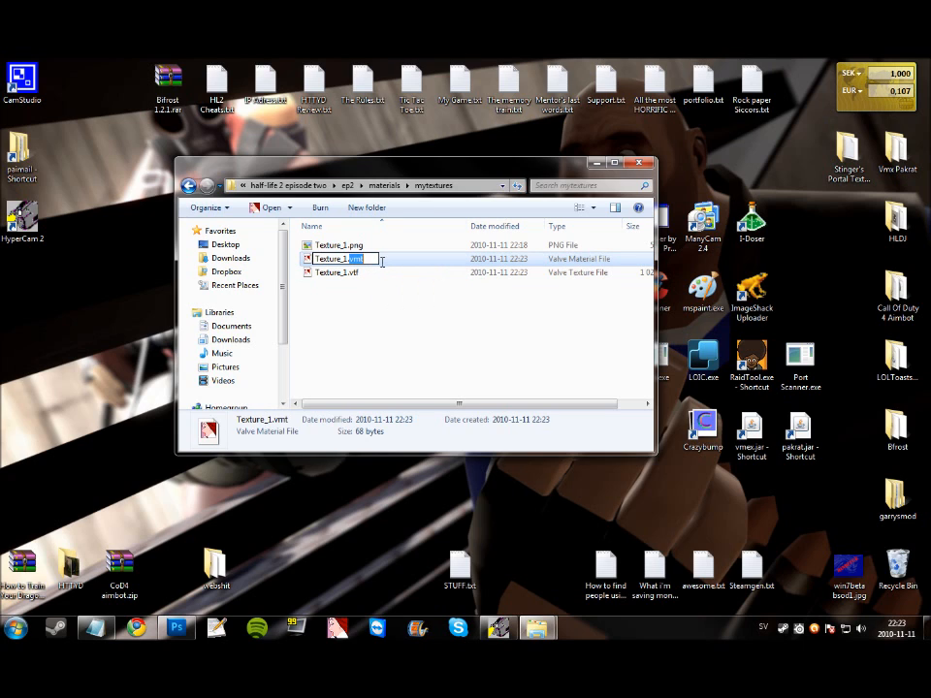
click(351, 276)
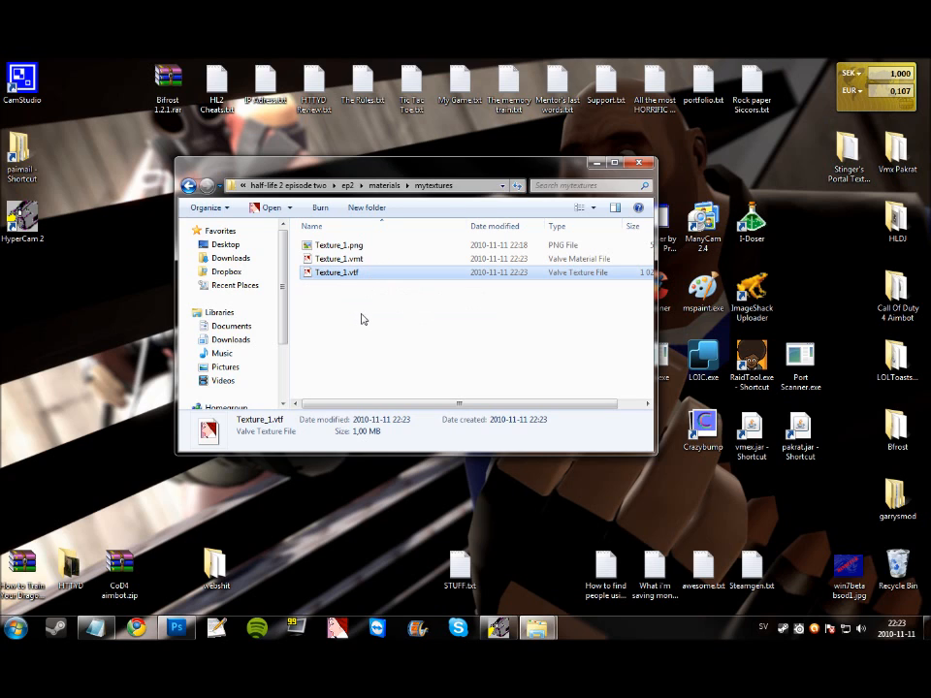
click(364, 318)
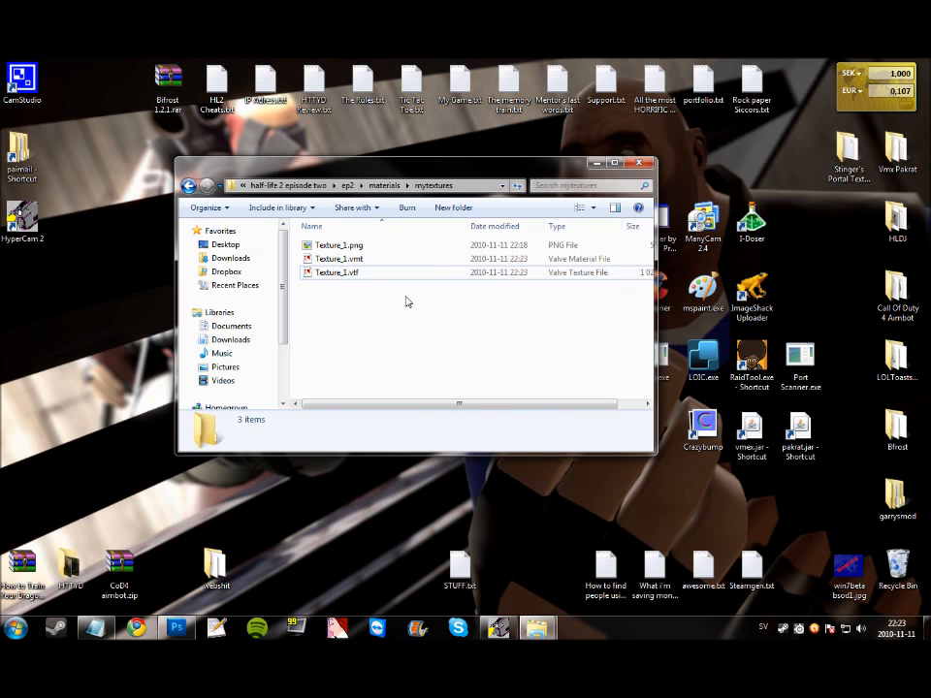
- Open the material file Texture_1.vmt in VTFEdit
click(360, 262)
double_click(376, 260)
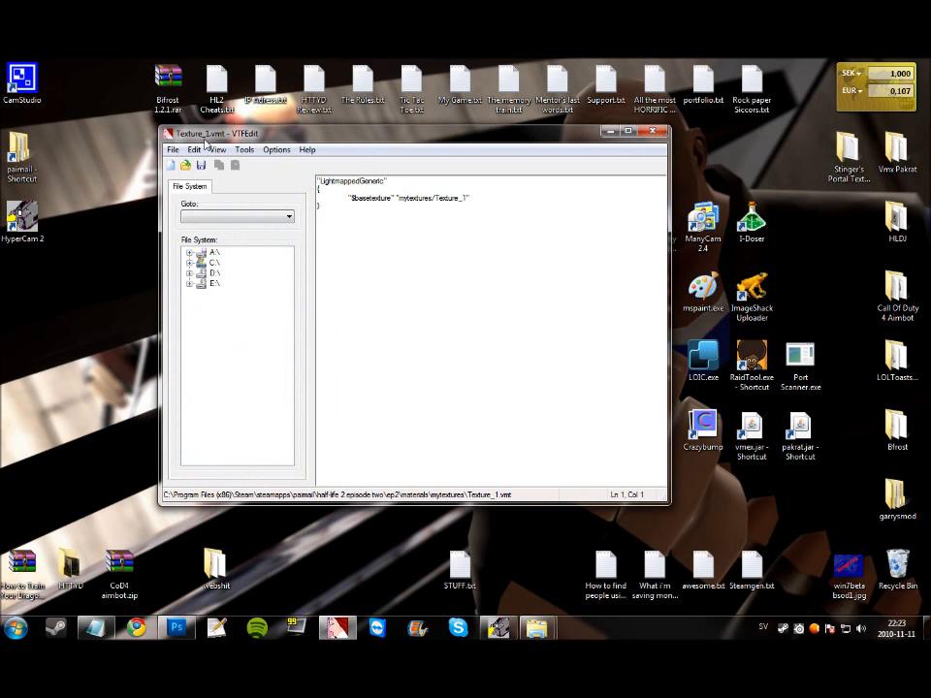
drag(175, 133, 154, 128)
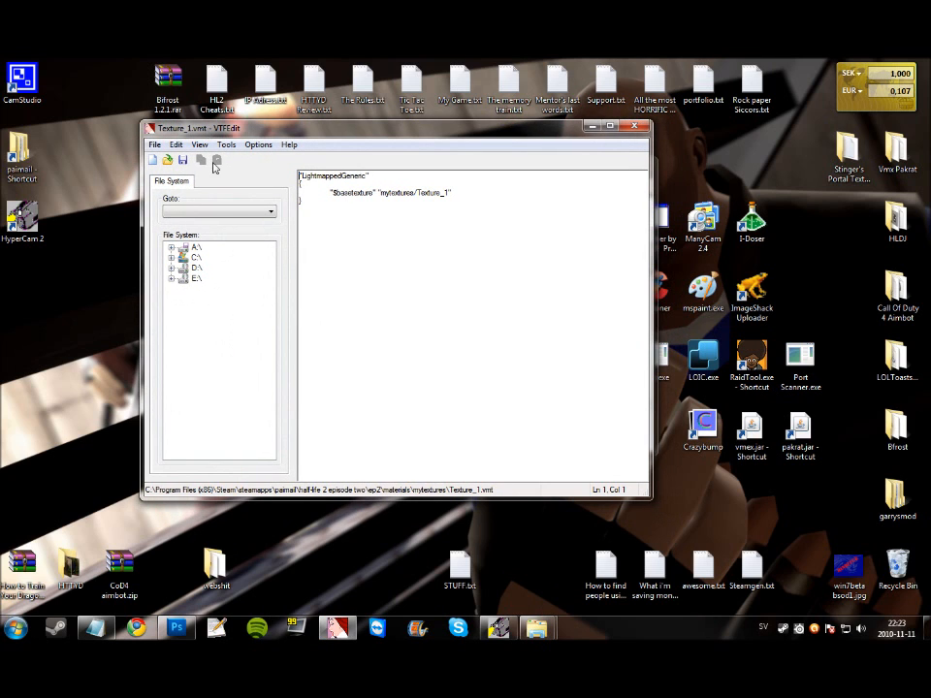
click(476, 337)
- Examine the shader name LightmappedGeneric in the first line of the VMT file
drag(302, 176, 369, 177)
click(374, 176)
click(367, 177)
double_click(359, 180)
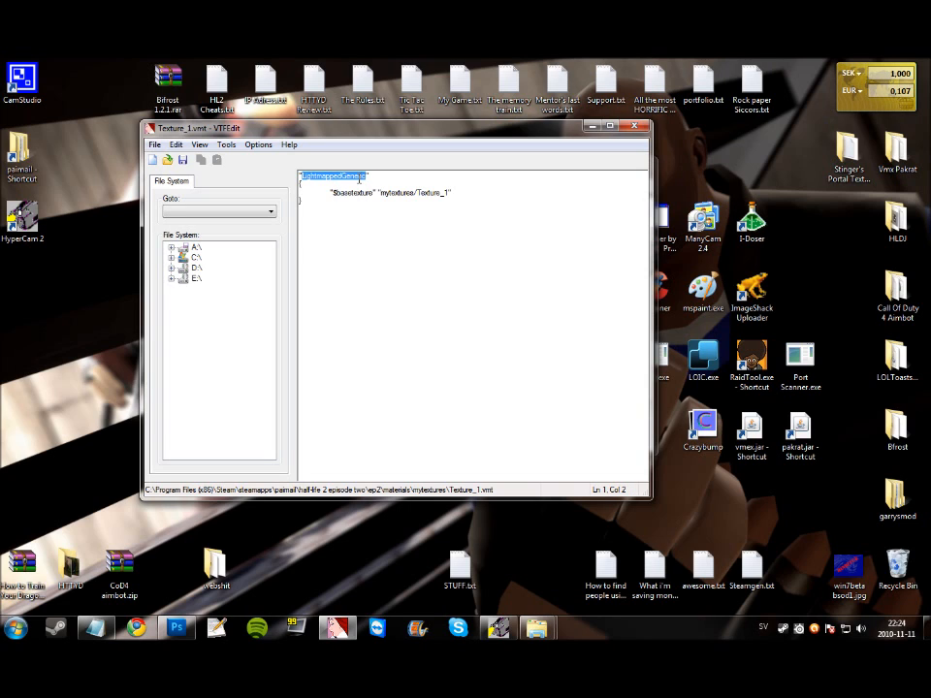
click(349, 180)
drag(301, 178, 344, 177)
click(367, 234)
double_click(354, 176)
click(385, 177)
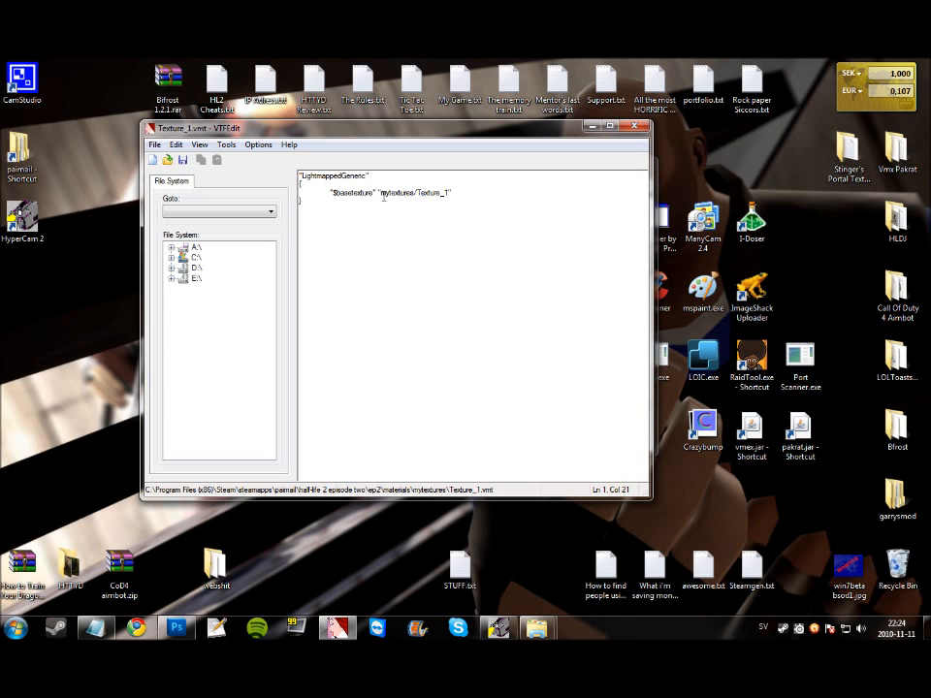
- Examine the $basetexture line of the VMT file and highlight its parameter name
click(308, 206)
drag(333, 197, 447, 191)
click(323, 195)
click(498, 192)
drag(331, 193, 373, 197)
- Compare the VMT's mytextures/Texture_1 path with the folder and the name of the Texture_1.vtf file
drag(391, 135, 592, 112)
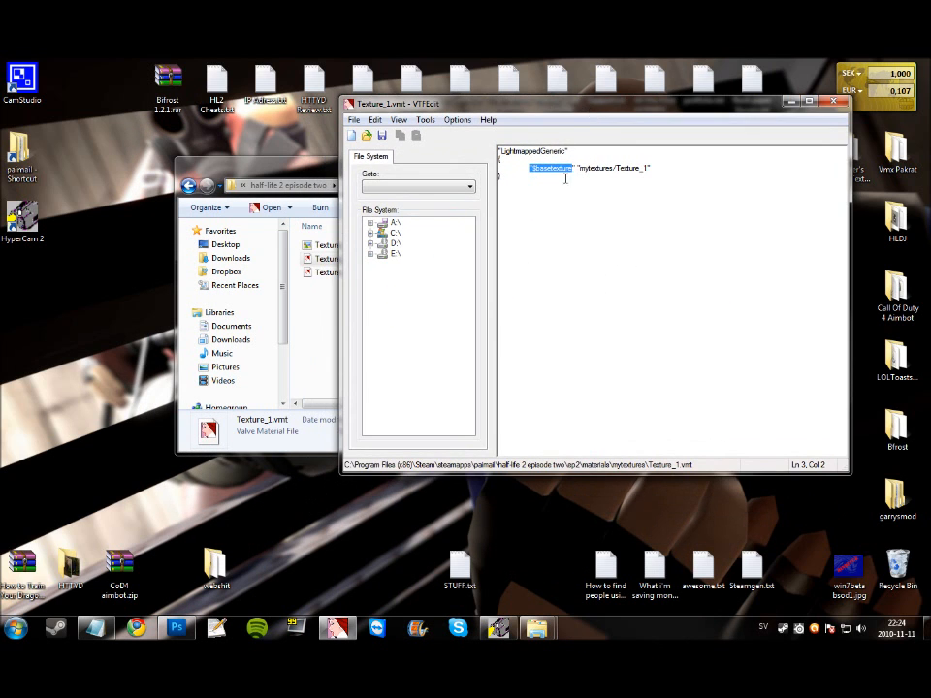
drag(580, 169, 615, 171)
click(304, 316)
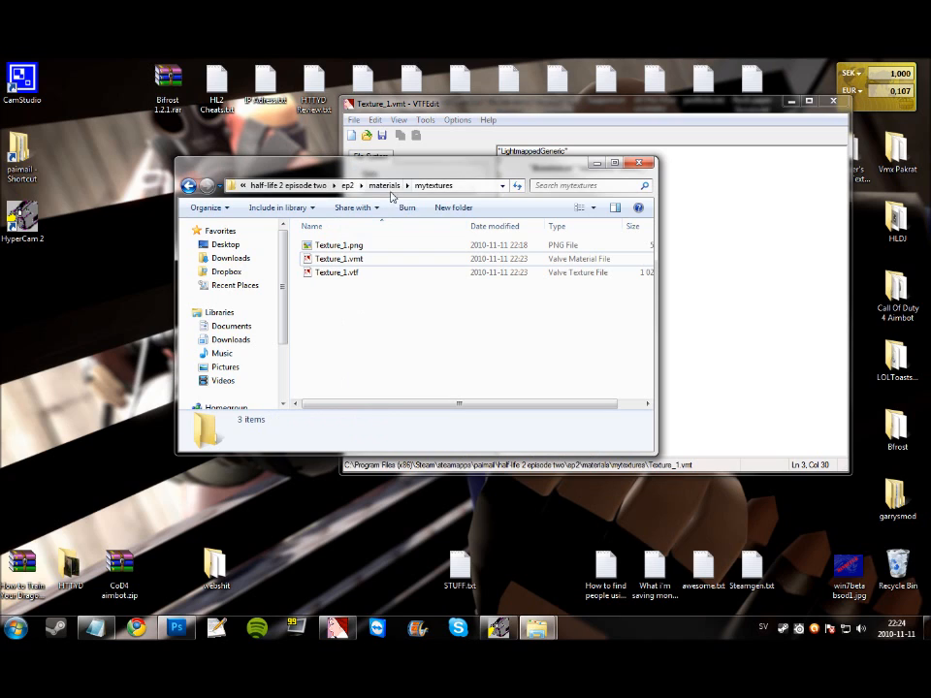
click(347, 272)
click(353, 276)
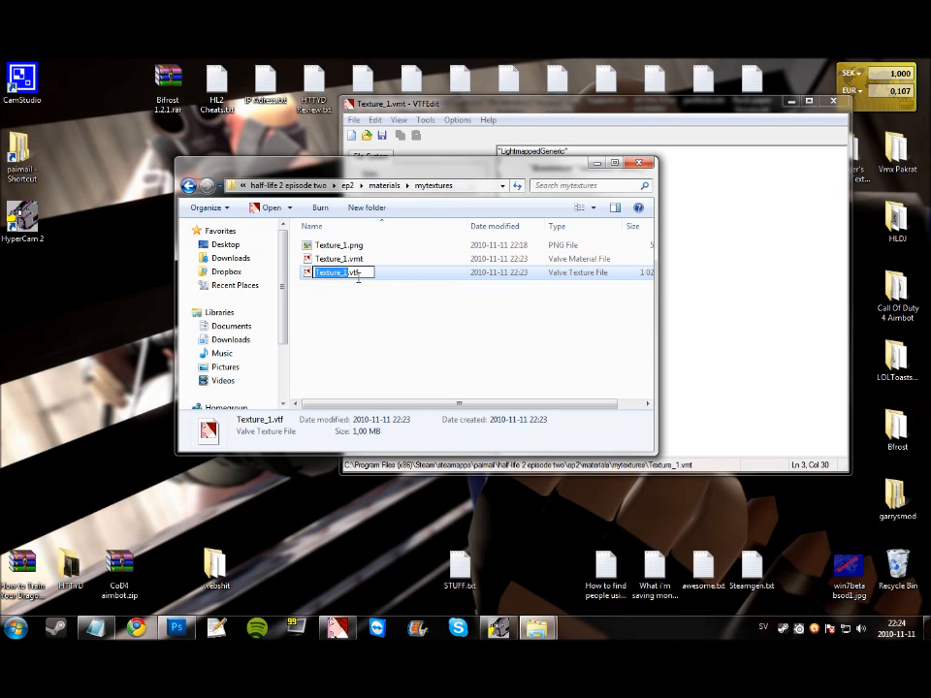
click(723, 304)
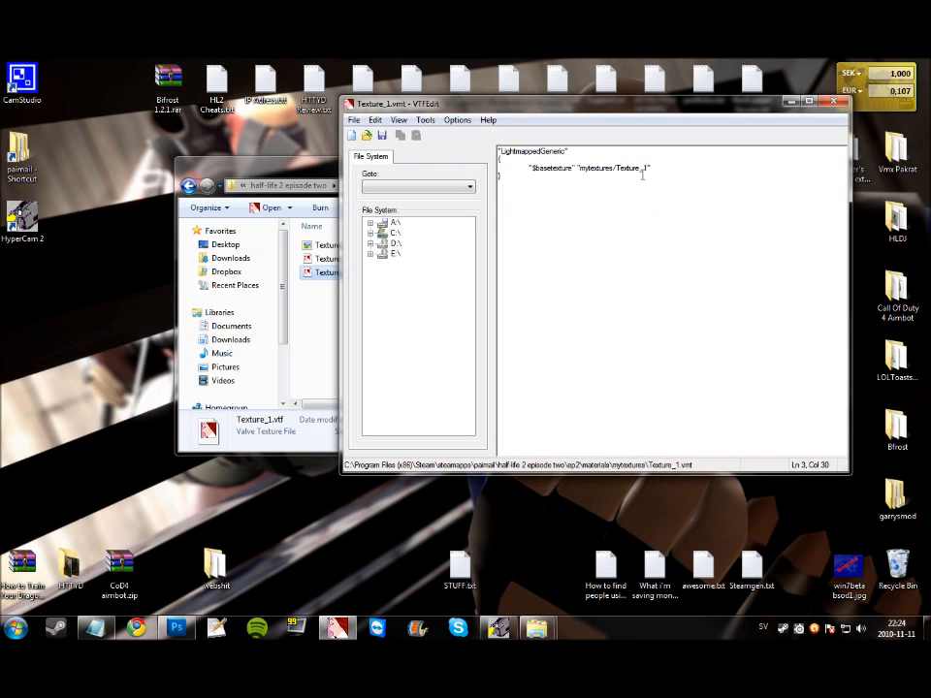
click(754, 259)
drag(584, 229, 488, 143)
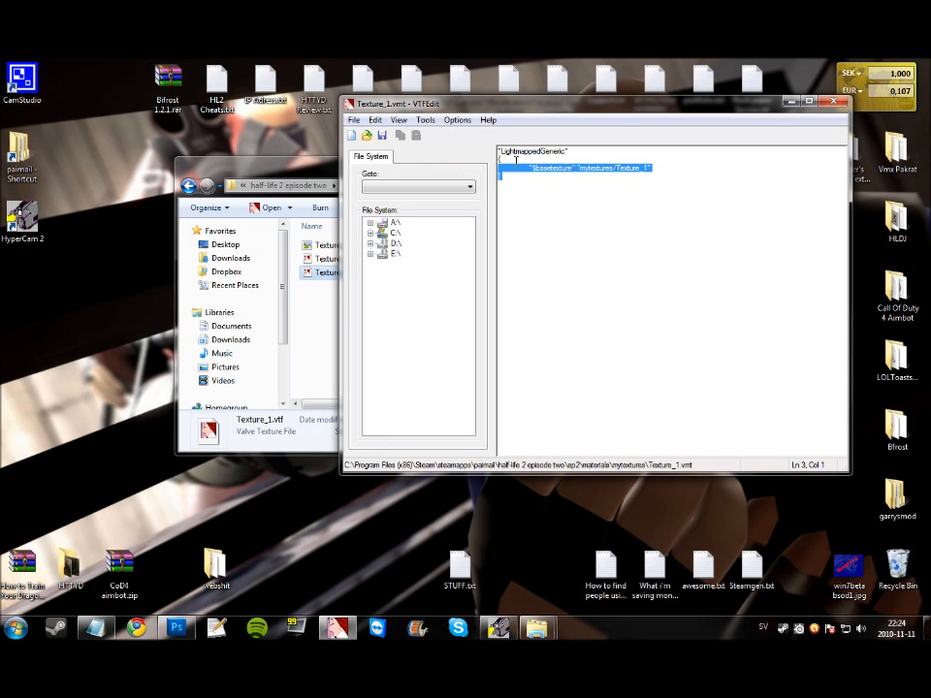
click(651, 291)
drag(617, 349, 185, 140)
click(713, 297)
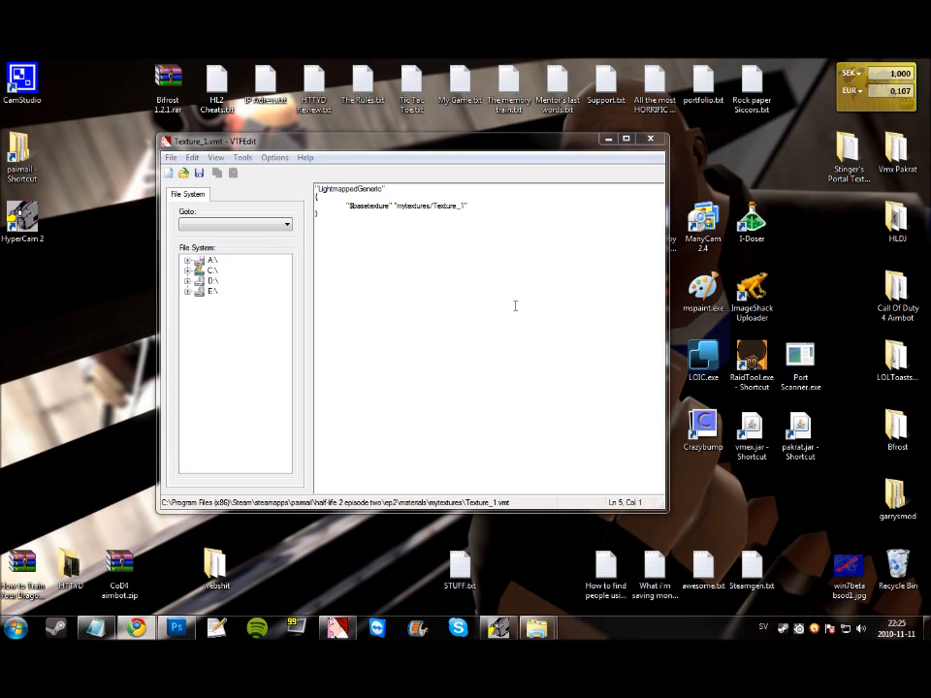
- Add a new line with the parameter "$surfaceprop" above the $basetexture line in the VMT file
click(400, 196)
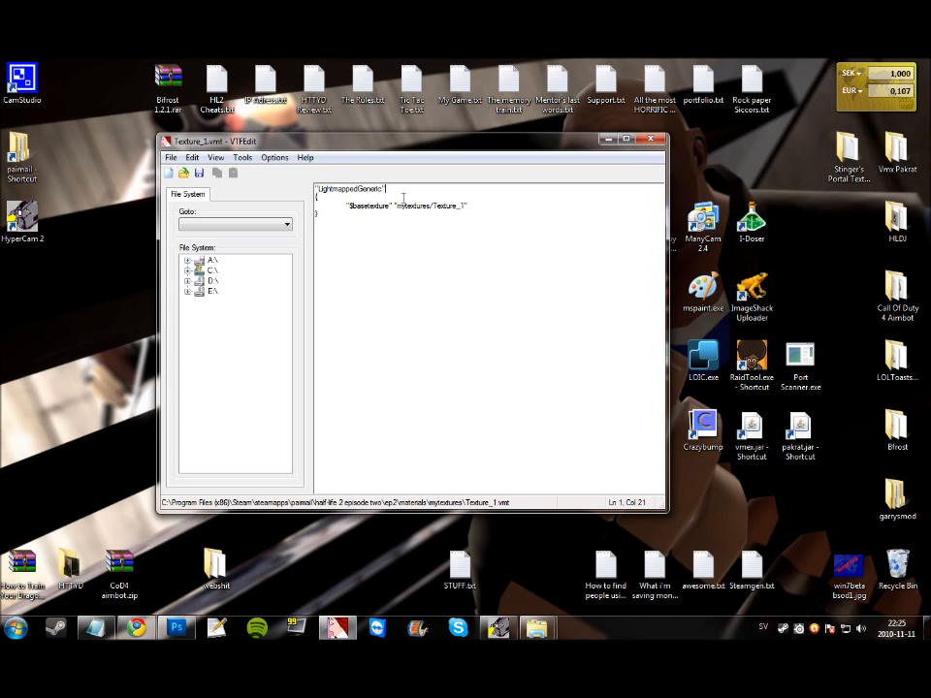
key(Return)
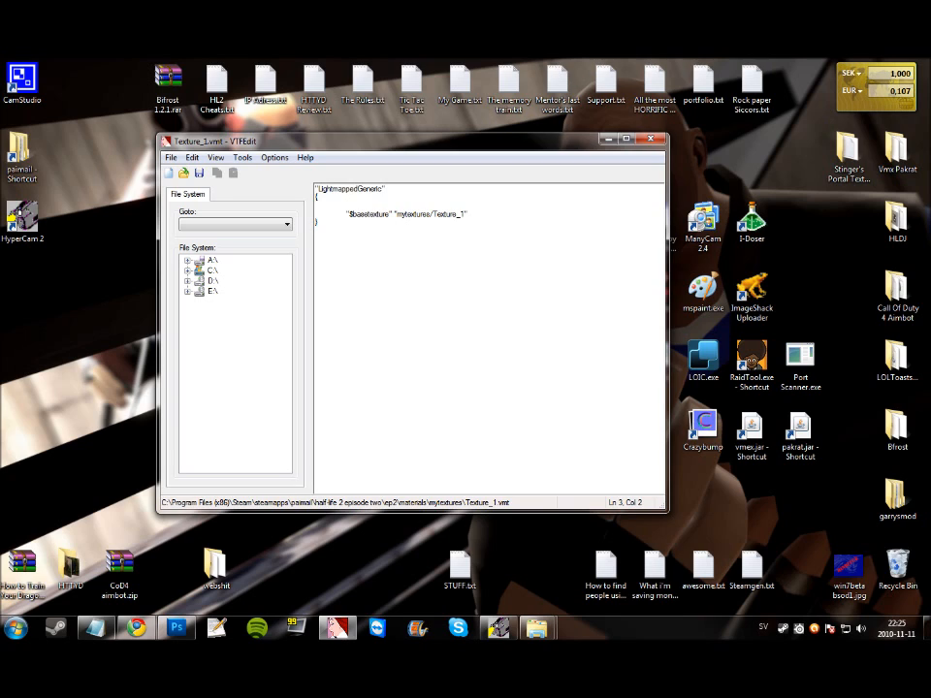
text("$)
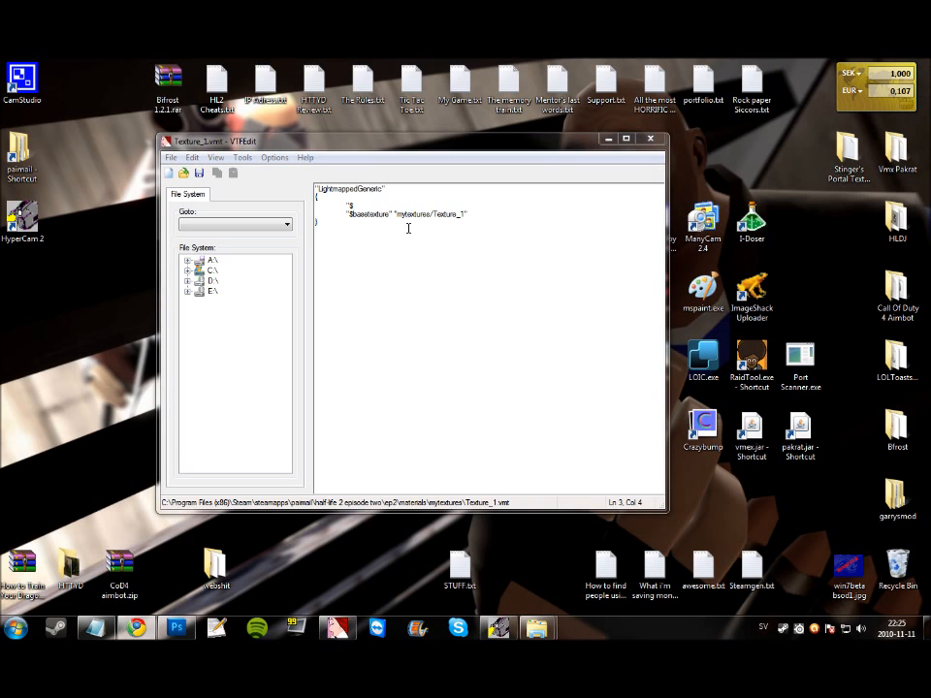
text(surfaceprop")
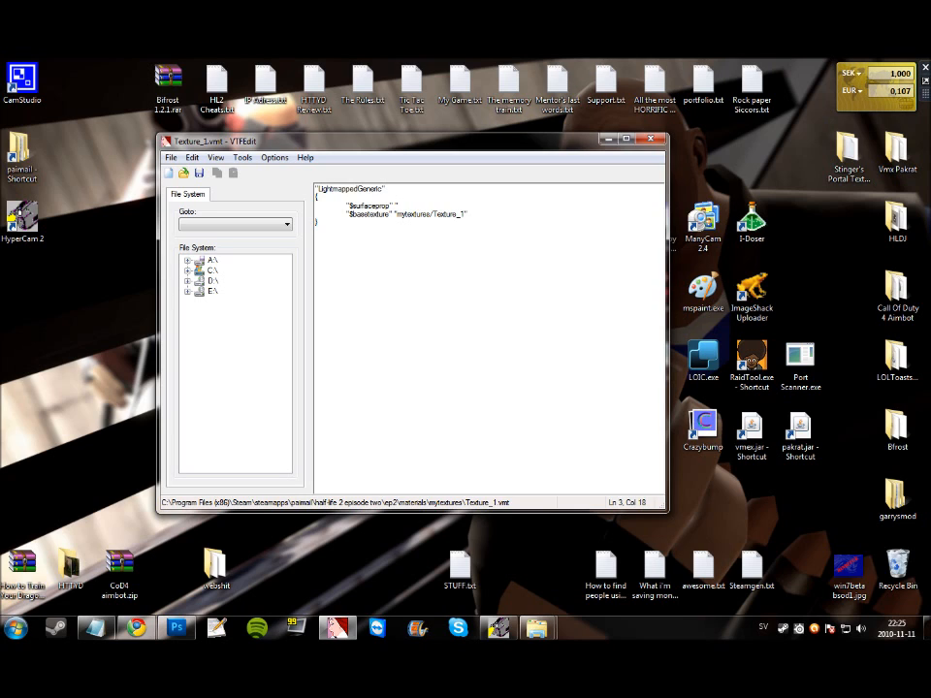
- Try surface types such as "glass" and "wood" as the value of $surfaceprop
key(alt+Tab)
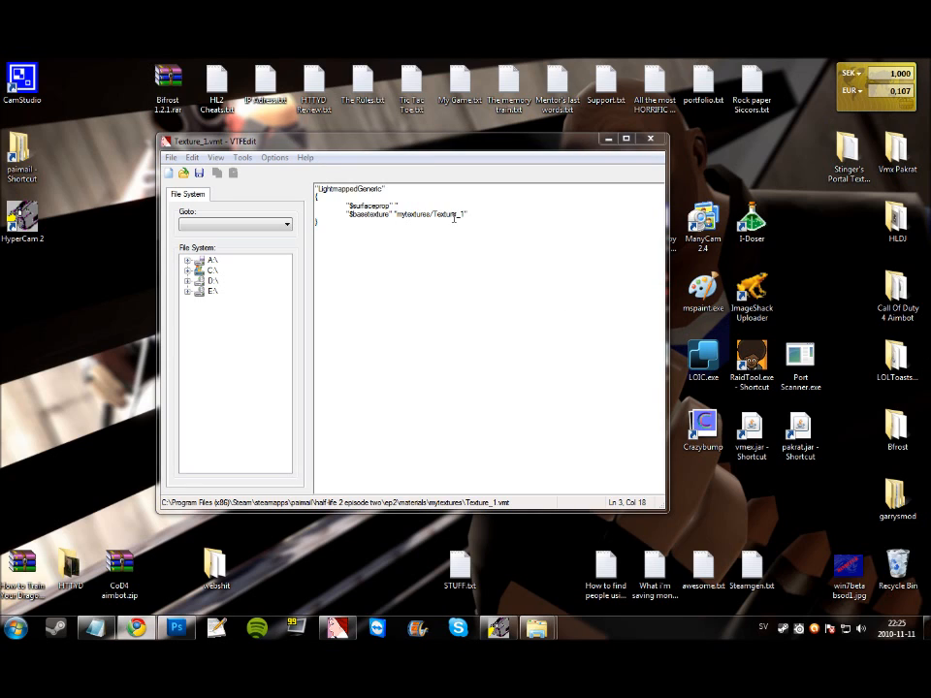
key(alt+Tab)
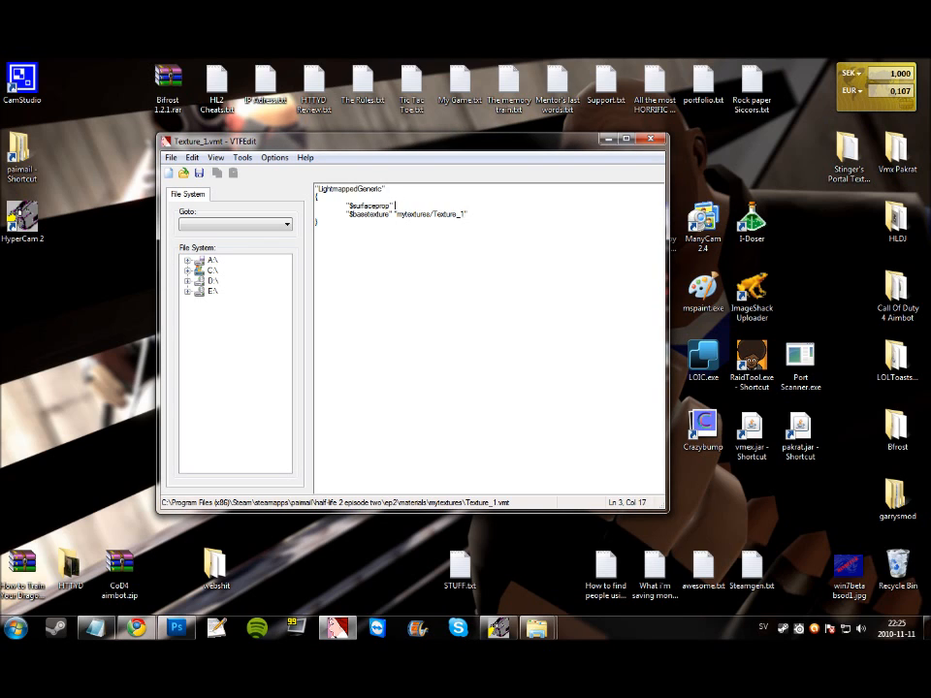
text("glass")
key(BackSpace)
key(BackSpace)
key(BackSpace)
key(BackSpace)
text(qwood)
key(BackSpace)
key(BackSpace)
key(BackSpace)
key(BackSpace)
text(sto)
- Replace the $surfaceprop value with "glass" and save the VMT file
drag(413, 205, 430, 214)
double_click(400, 207)
text(gla)
click(395, 207)
click(397, 207)
click(432, 268)
- Close VTFEdit and check Texture_1.vmt and Texture_1.vtf together in the mytextures folder
click(649, 139)
drag(462, 358, 285, 264)
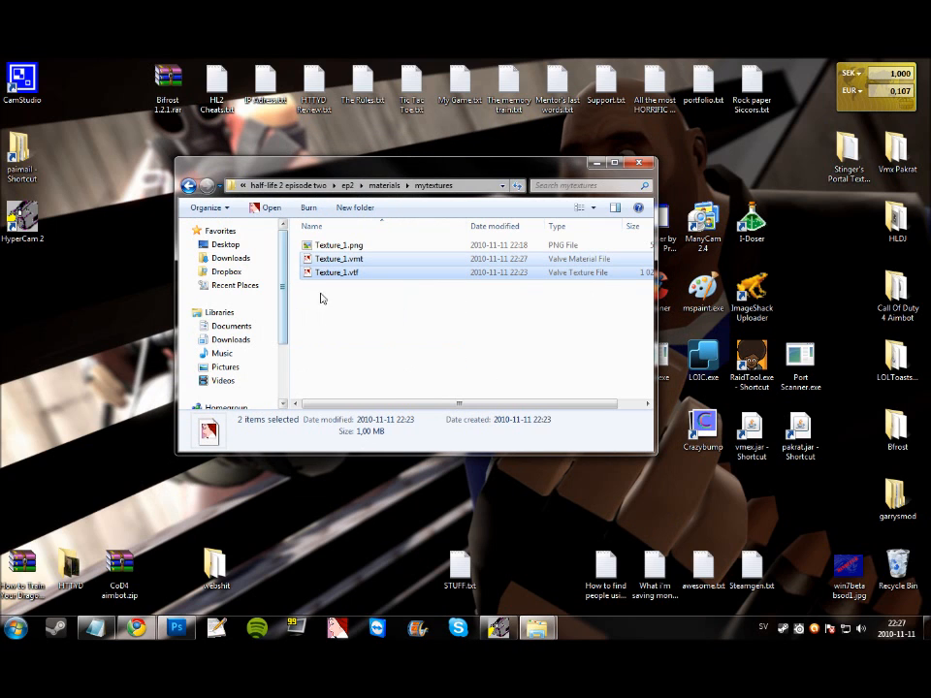
click(358, 320)
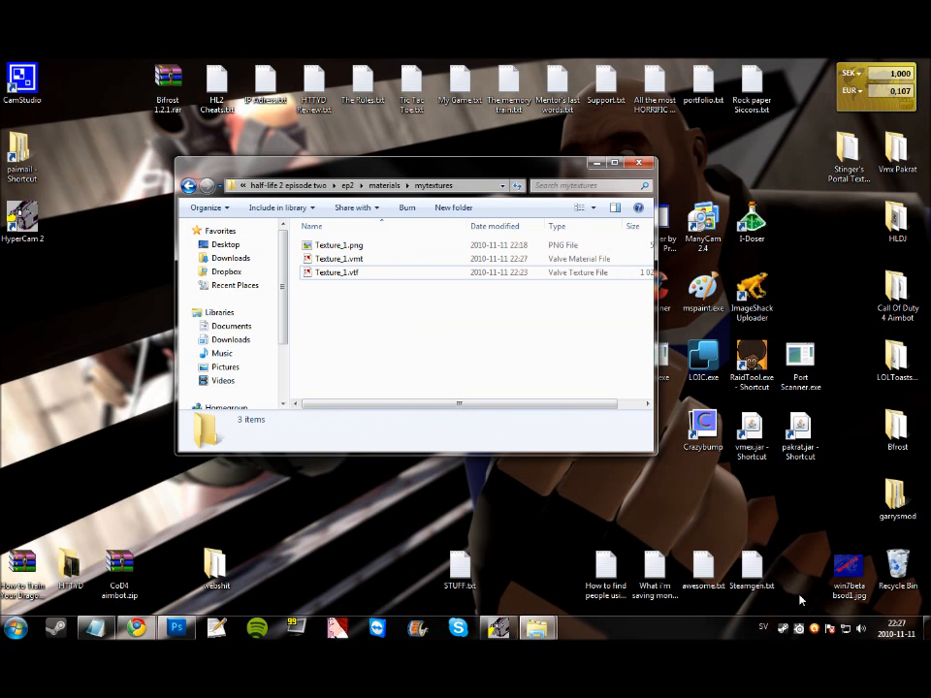
- Switch to Hammer with the TEST.vmf map, filter the textures by Texture_1 and make mytextures/texture_1 the current texture
double_click(782, 628)
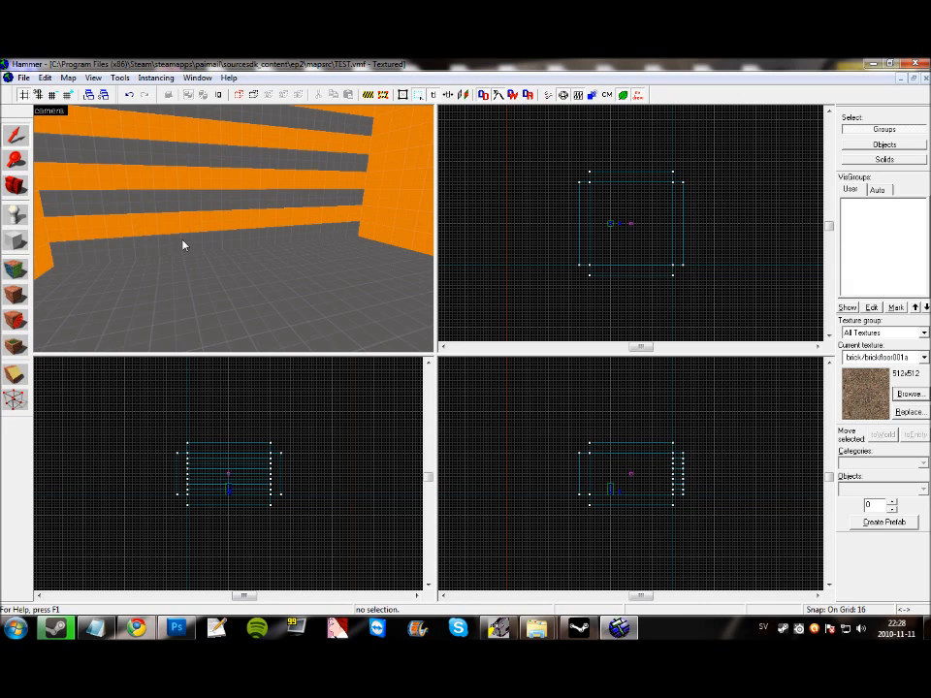
key(z)
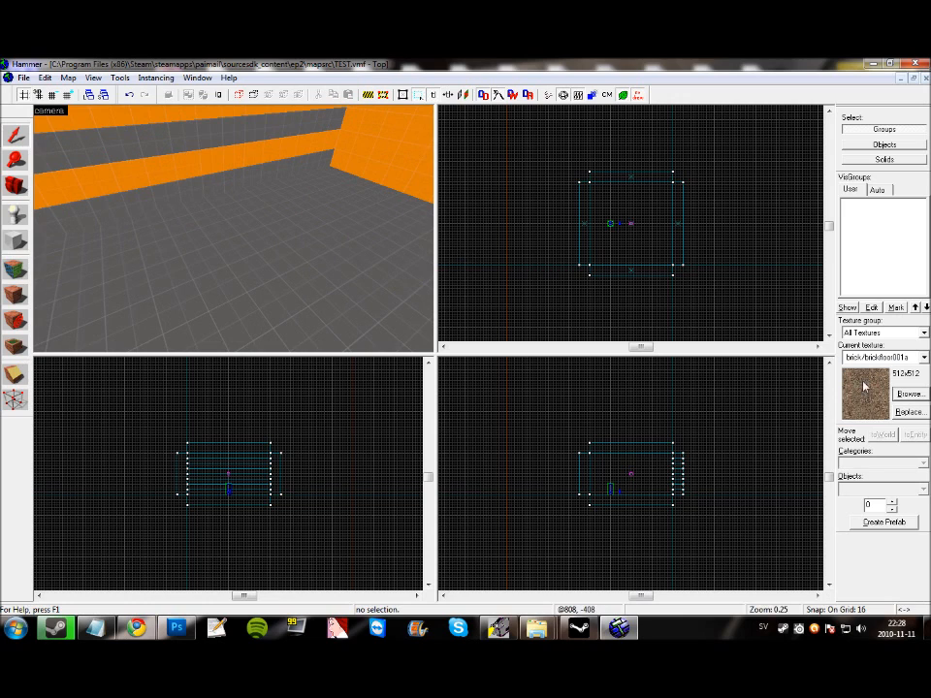
click(908, 394)
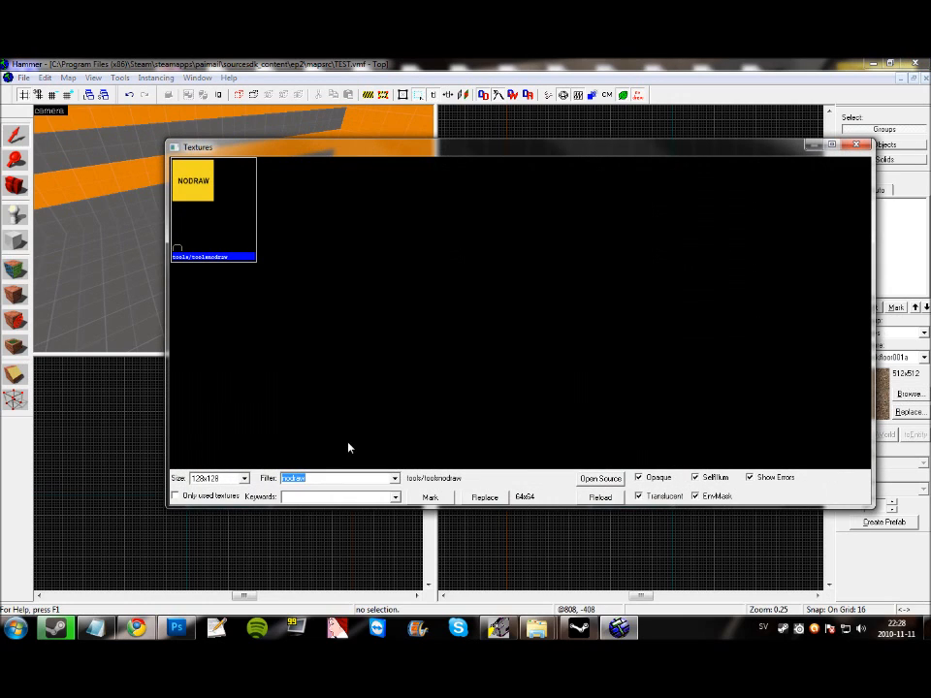
text(Texture_1)
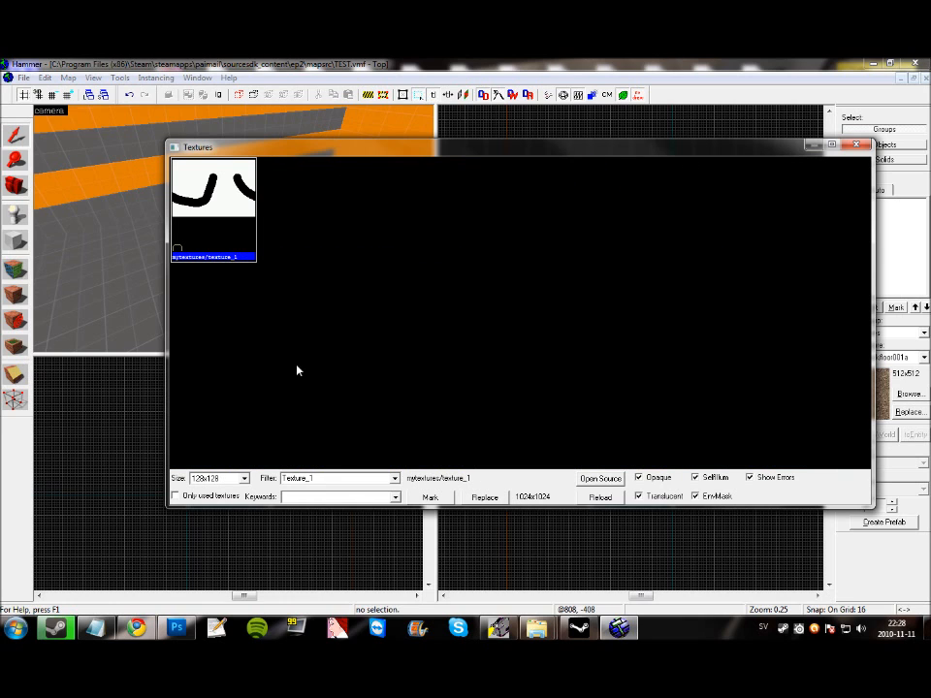
double_click(210, 209)
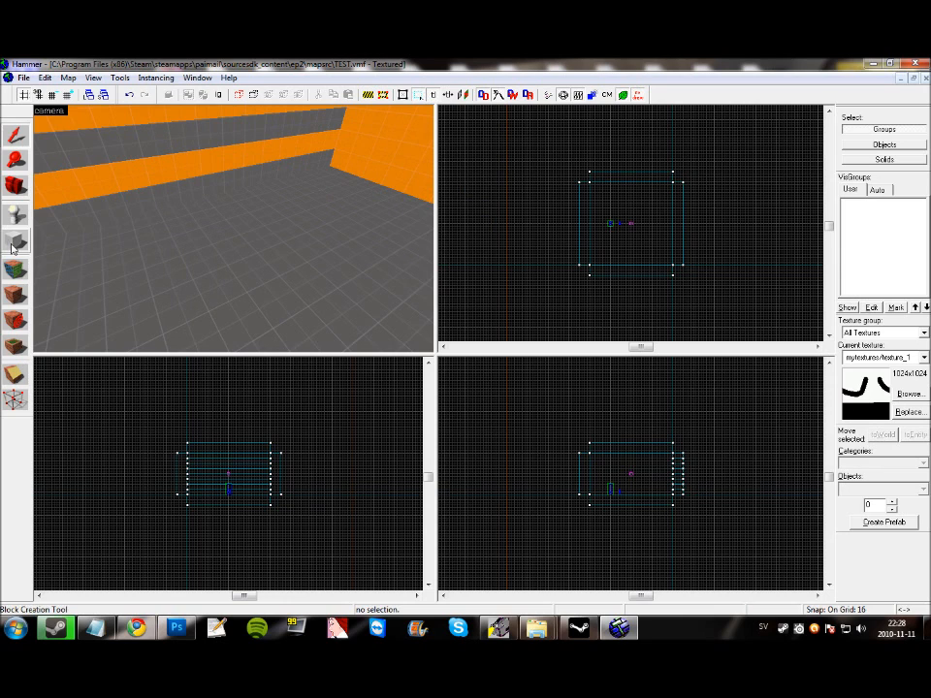
- Create a thin block 16 units wide, 128 units long and 32 units high inside the room, using the current texture
scroll(712, 238, up, 5)
scroll(718, 224, down, 5)
drag(648, 210, 663, 291)
key(Return)
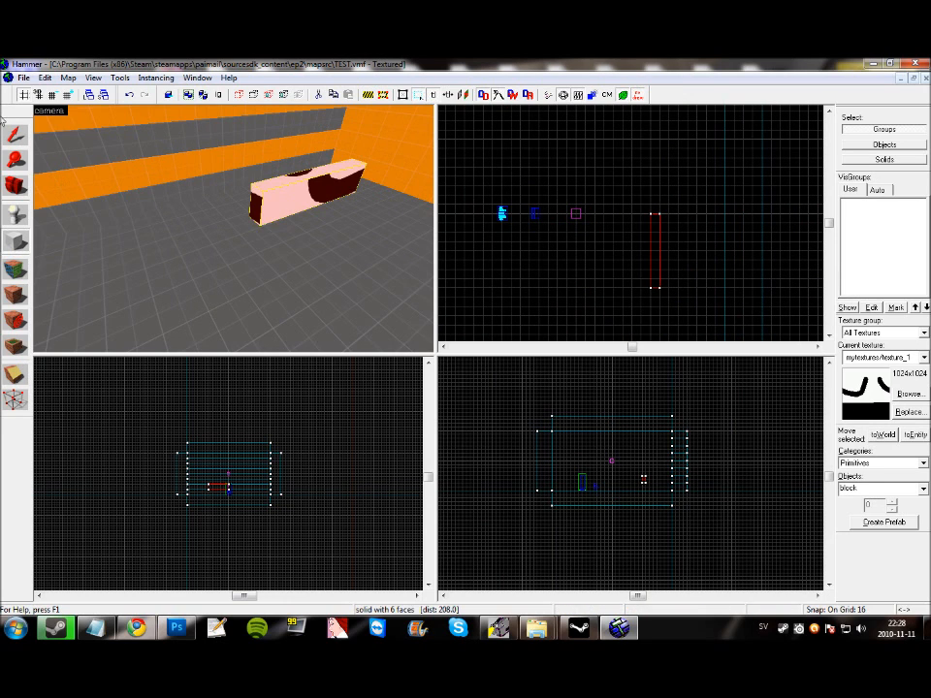
- Raise the top of the new block to make it 96 units high, extend its underside down to the floor and deselect it
click(12, 138)
scroll(647, 475, up, 10)
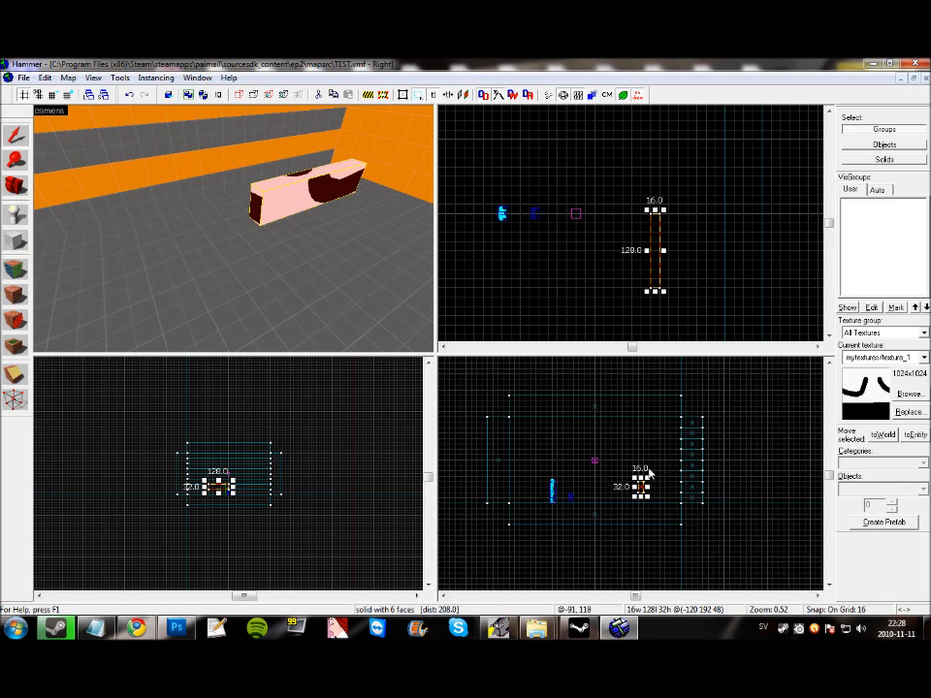
drag(645, 472, 647, 424)
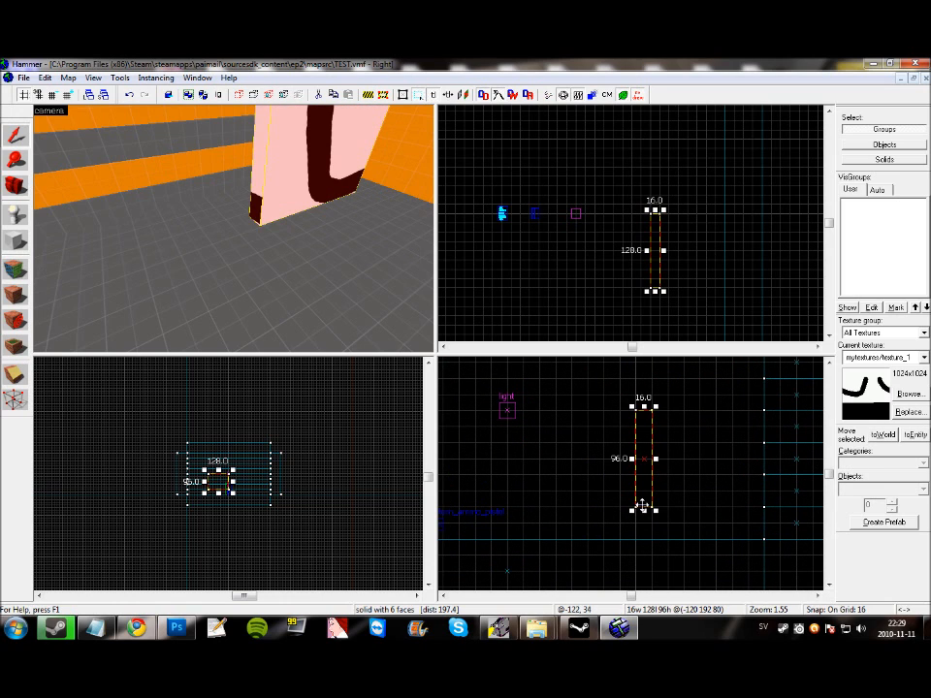
drag(645, 506, 645, 539)
key(Escape)
- Select all six faces of the block for texture editing and fit mytextures/texture_1 to them
key(z)
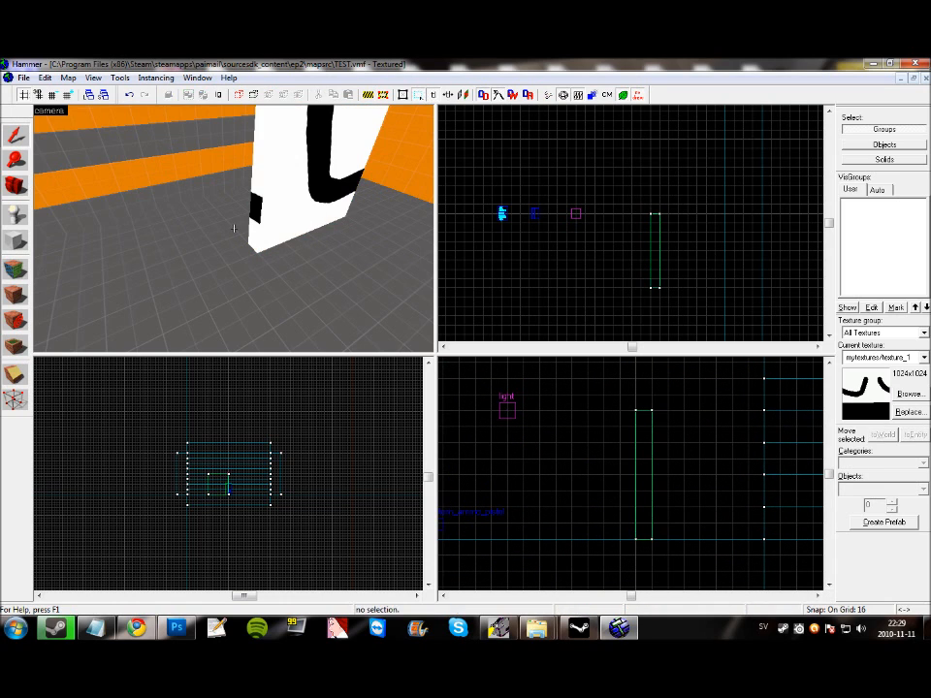
key(d)
key(z)
click(328, 259)
click(14, 290)
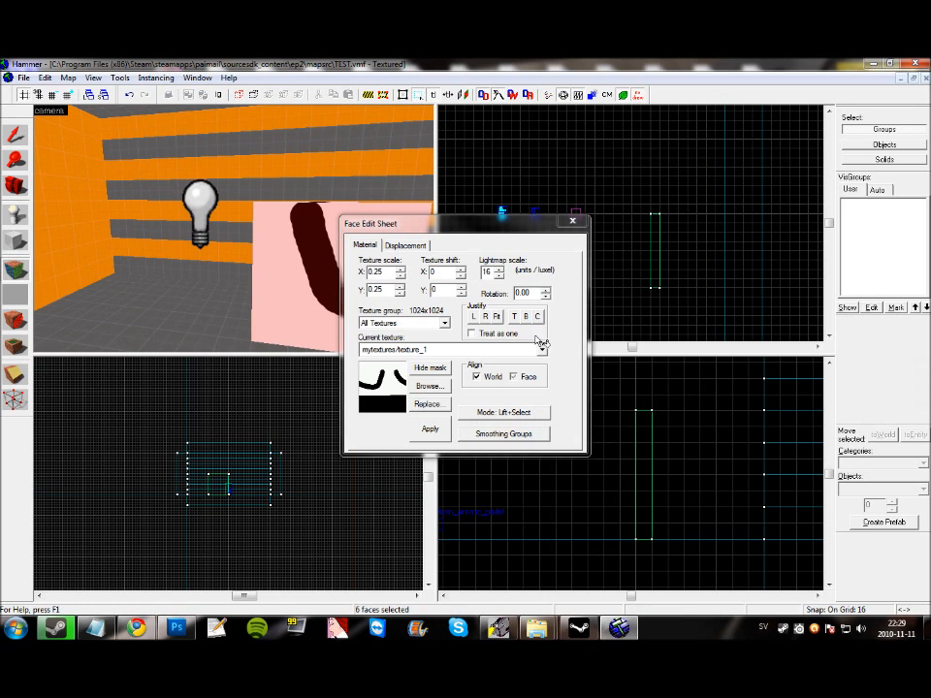
click(496, 316)
click(573, 221)
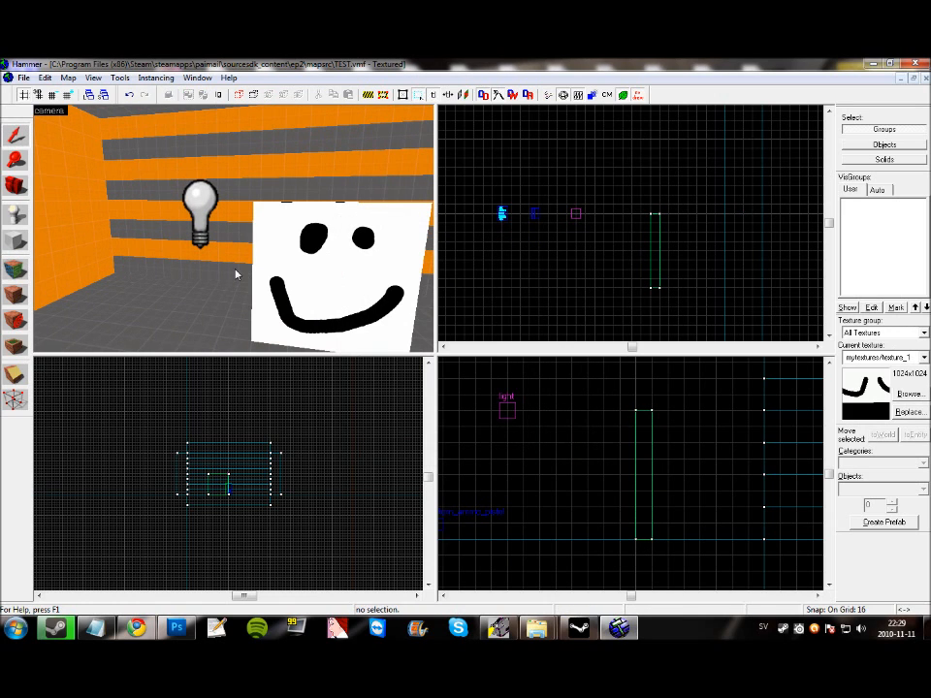
- Examine the fitted smiley texture on the block from several sides in the 3D view
key(z)
key(a)
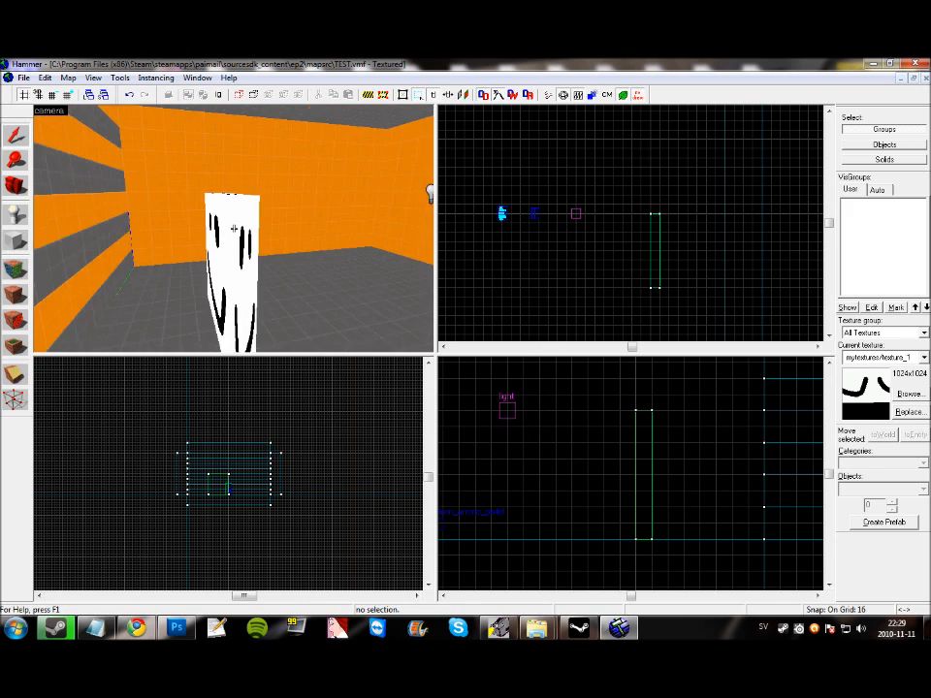
key(w)
key(s)
key(a)
key(d)
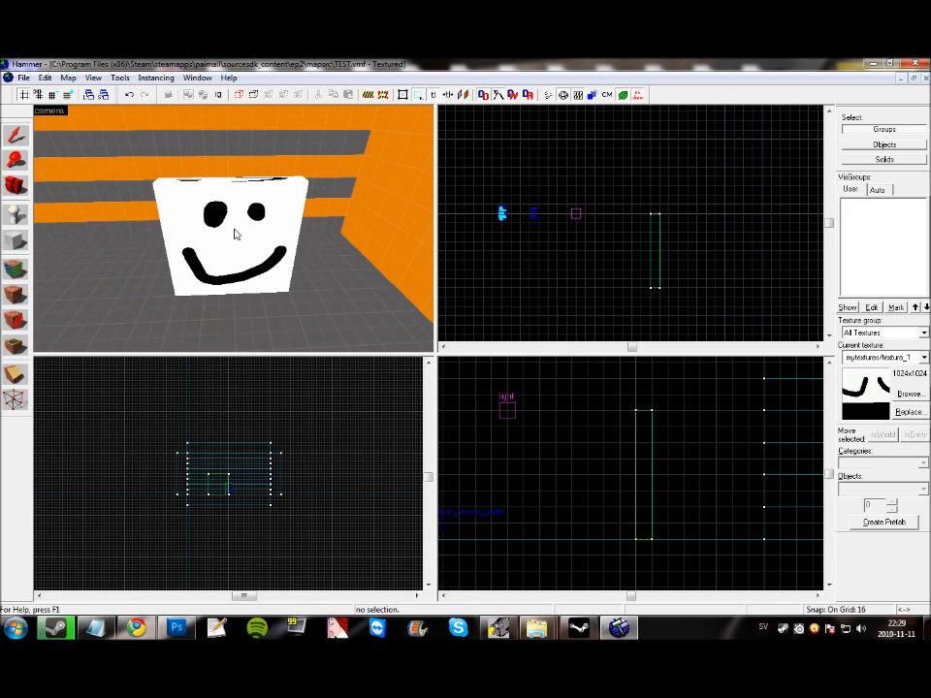
key(z)
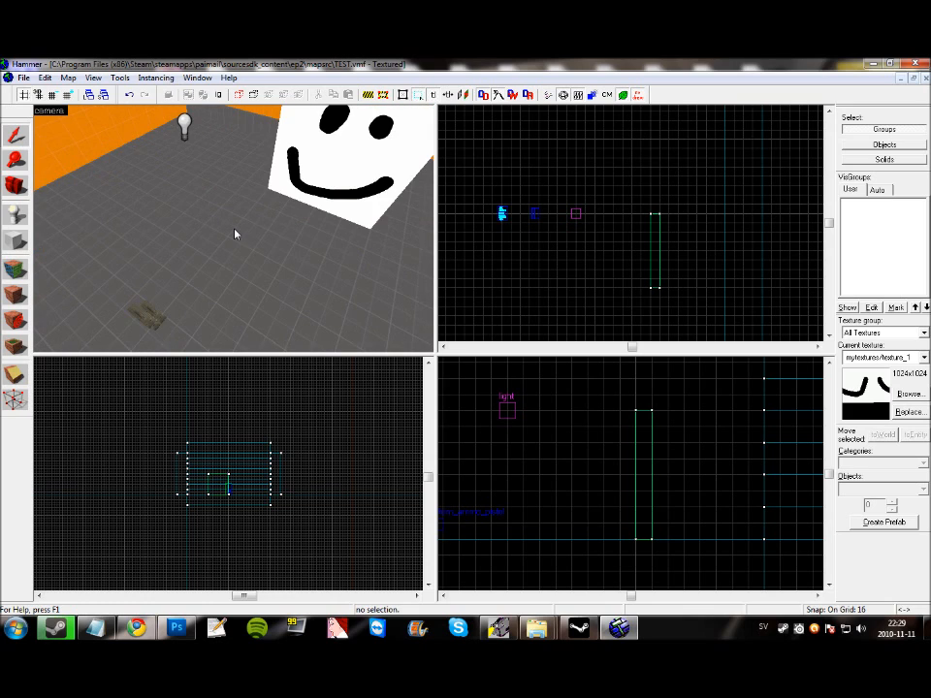